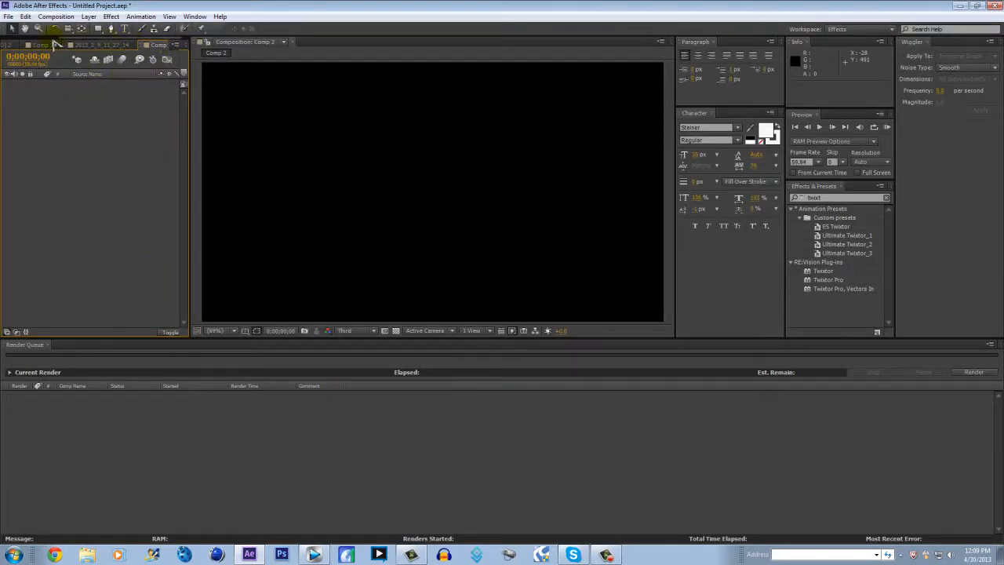
Dock the Comp 1 timeline beside the Render Queue and bring Comp 1 to the front
scroll(53, 43, "up", 3)
left_click_drag(114, 49, 69, 354)
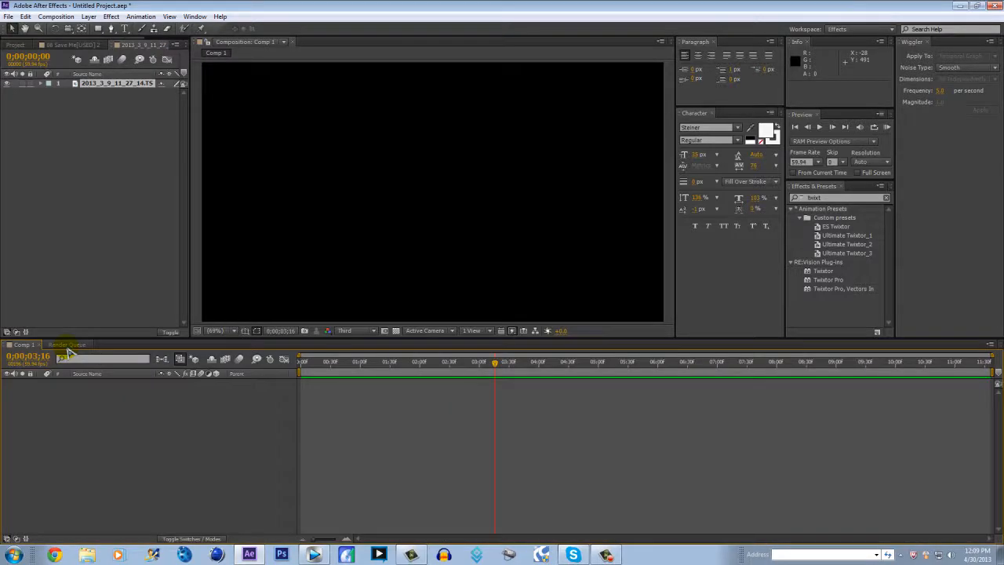
left_click(70, 346)
left_click(22, 345)
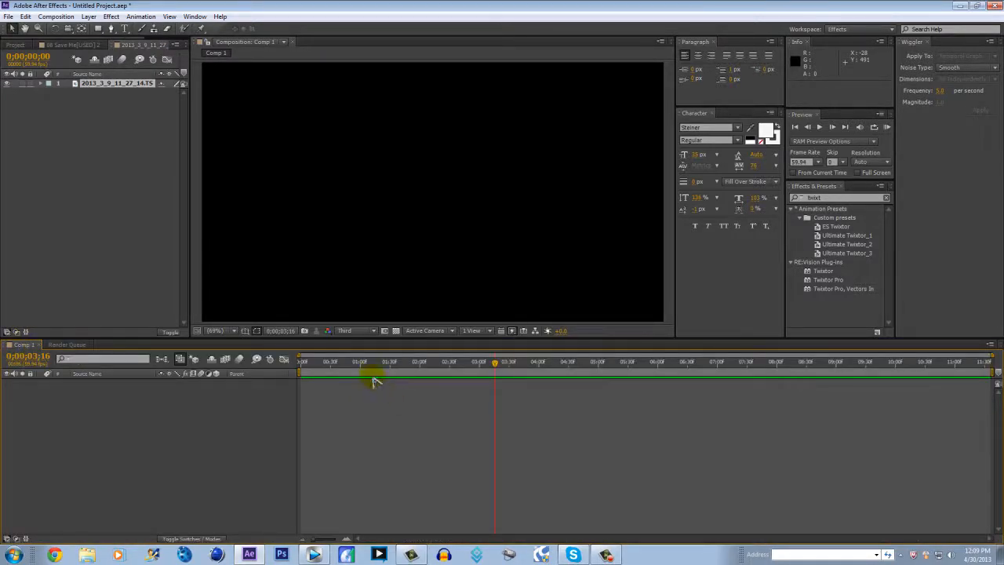
Delete the footage layer from the 2013_3_9_11_27_14 composition and close the timelines of that composition and Comp 2
left_click(89, 93)
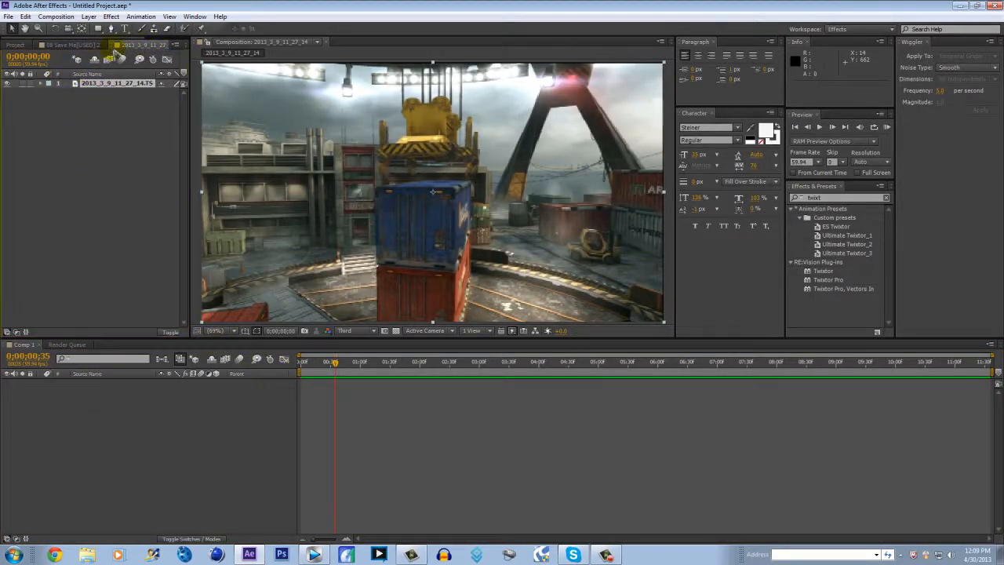
key("Delete")
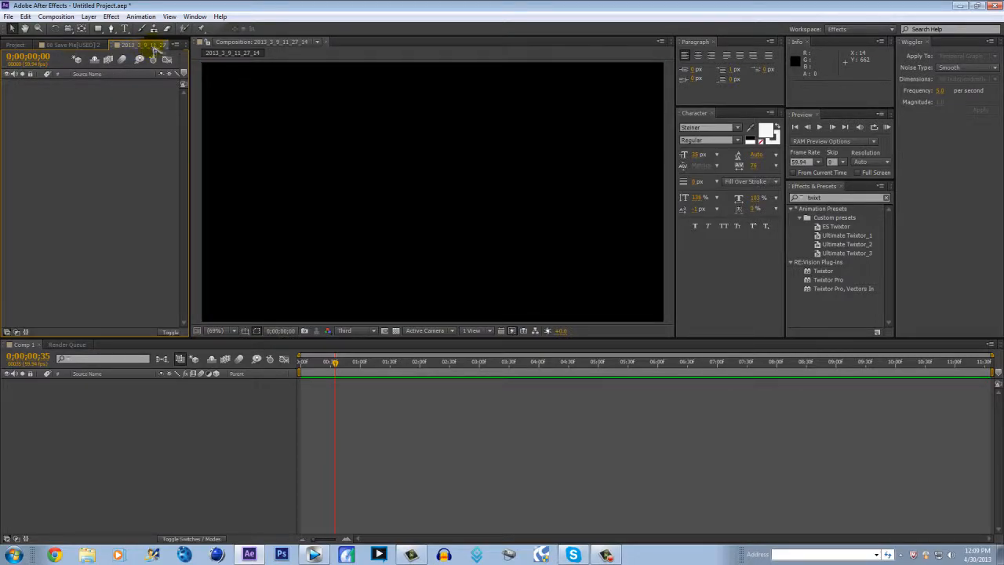
scroll(163, 40, "down", 2)
left_click(125, 45)
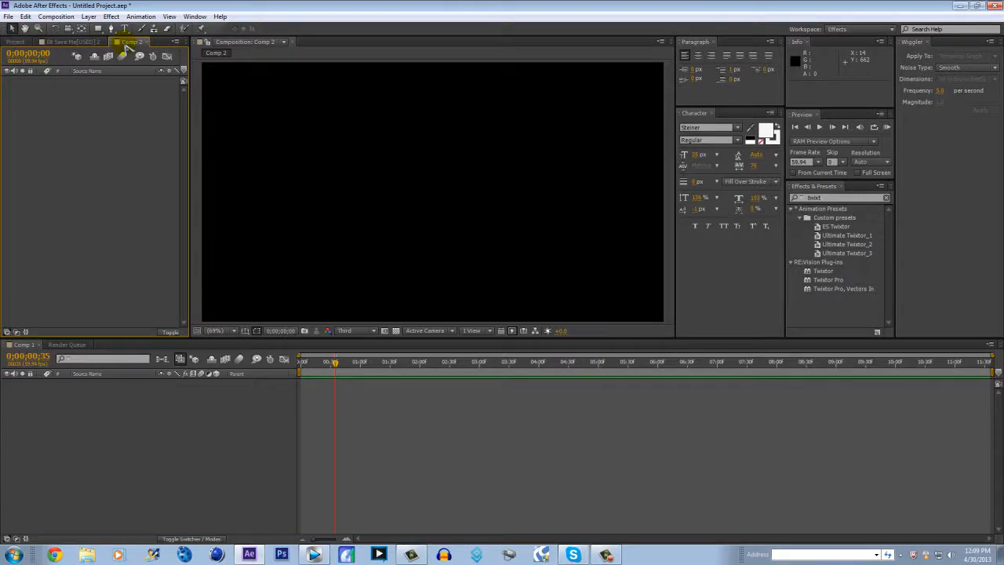
left_click(144, 42)
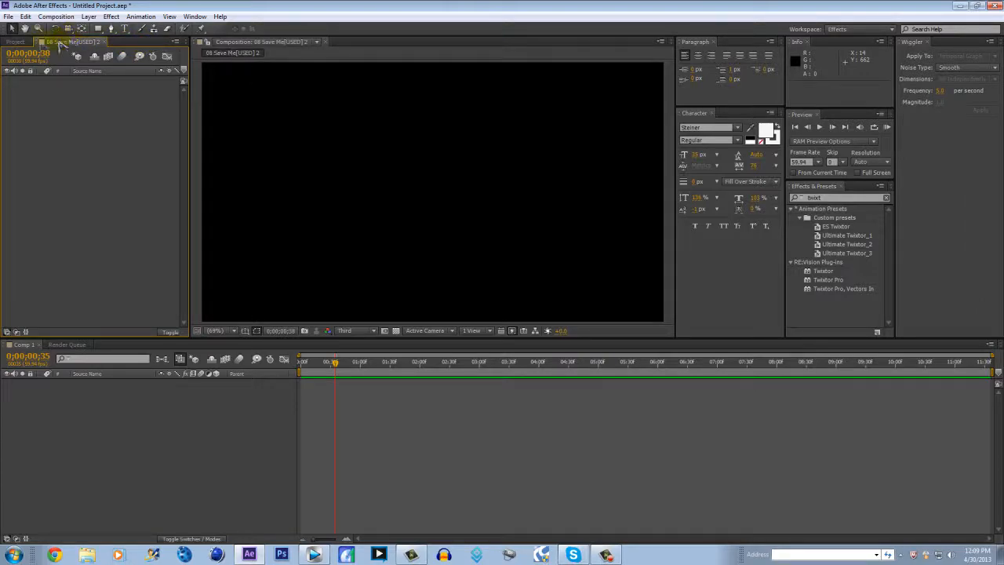
Add the 2013_3_9_11_27_14.TS footage to Comp 1 and slide its layer earlier, leaving the playhead at the start
left_click(16, 42)
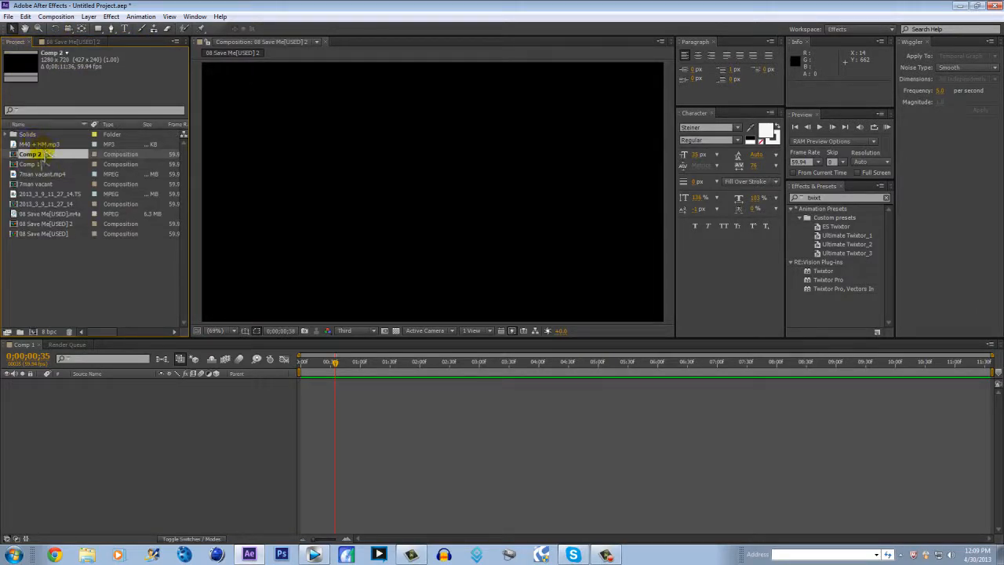
left_click(46, 194)
left_click_drag(45, 196, 90, 403)
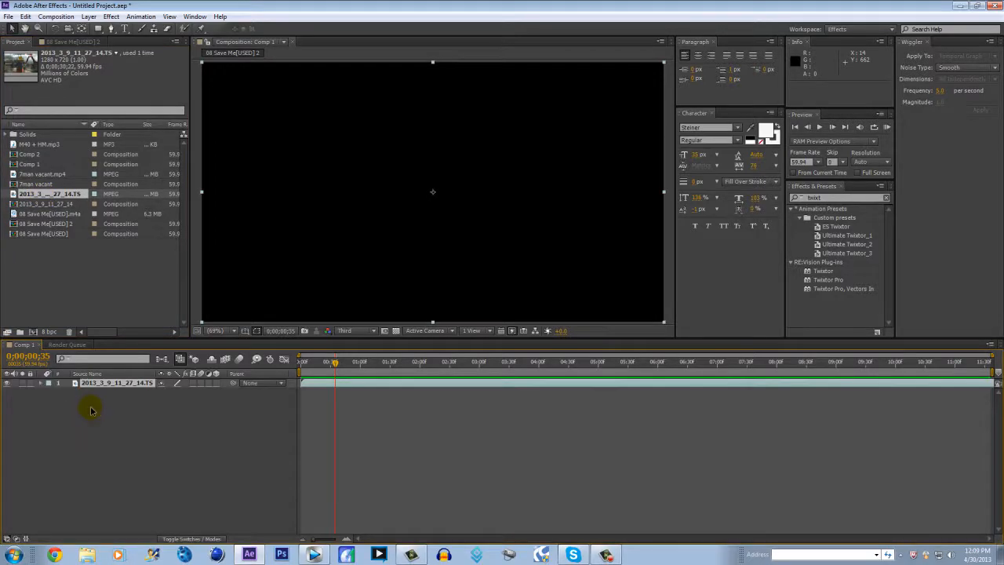
left_click_drag(339, 367, 303, 365)
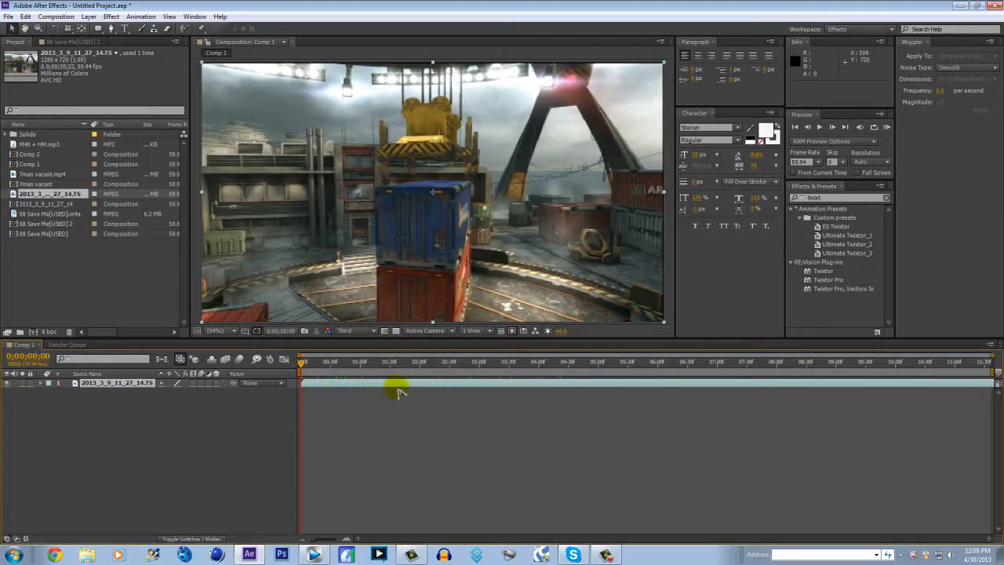
left_click_drag(397, 385, 313, 386)
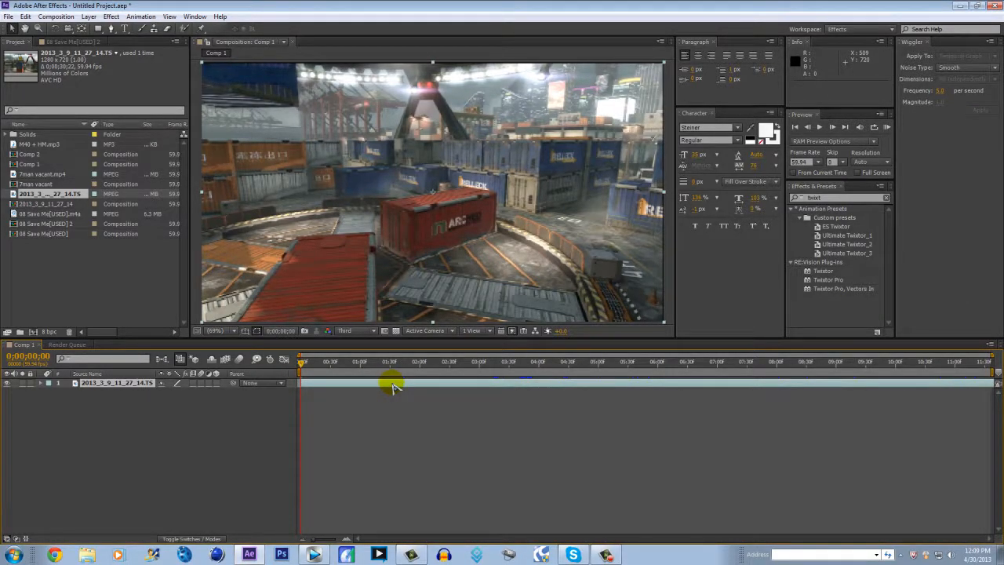
left_click_drag(562, 363, 295, 416)
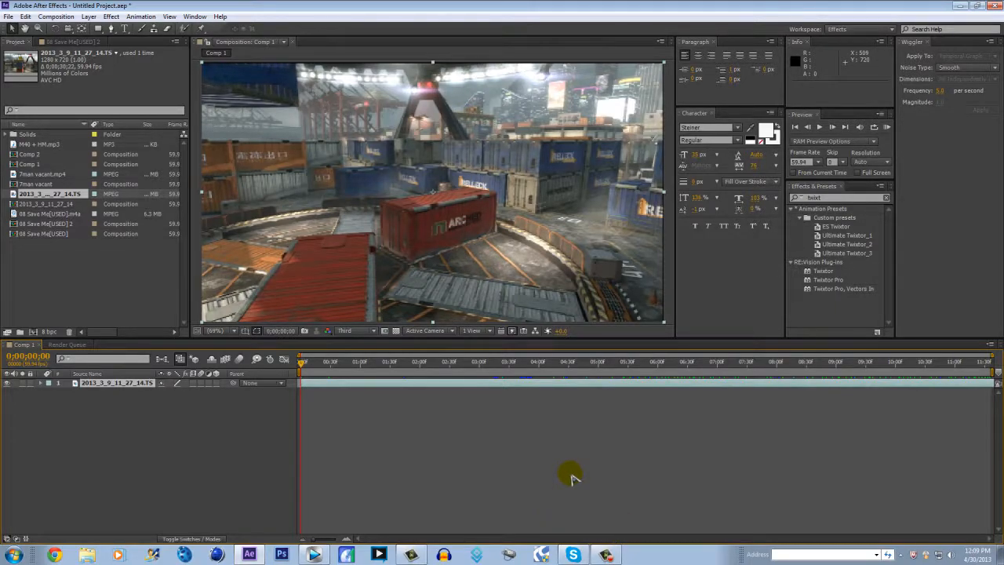
Switch to Vegas Pro, return the cursor to the project start and set the video preview quality to Preview (Auto)
left_click(314, 555)
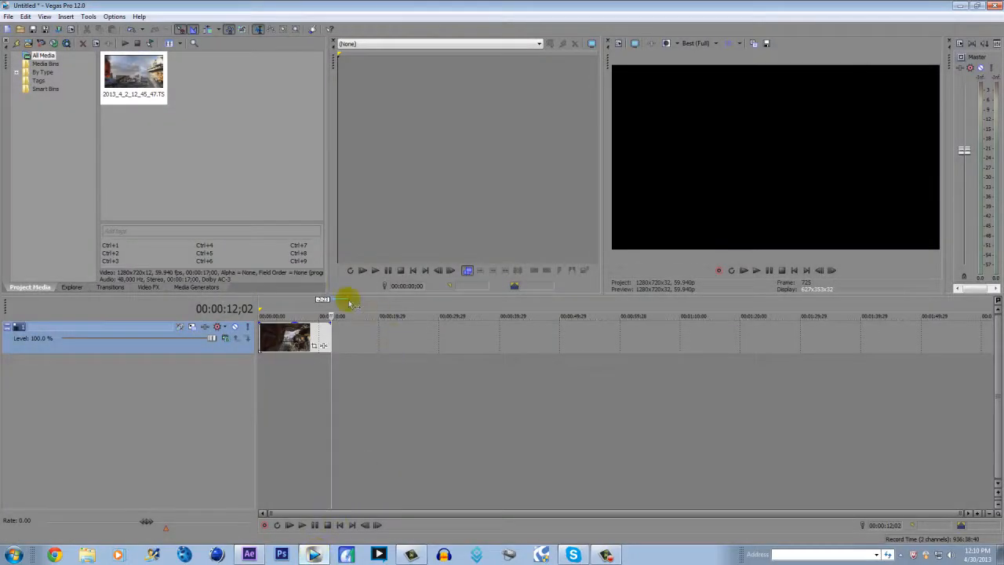
left_click(261, 307)
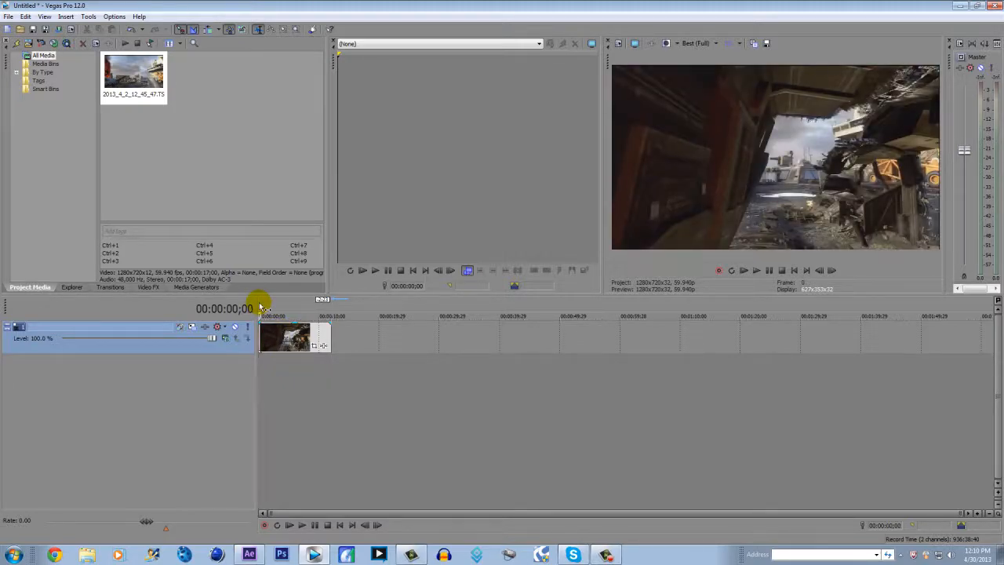
left_click(698, 43)
mouse_move(716, 67)
left_click(751, 67)
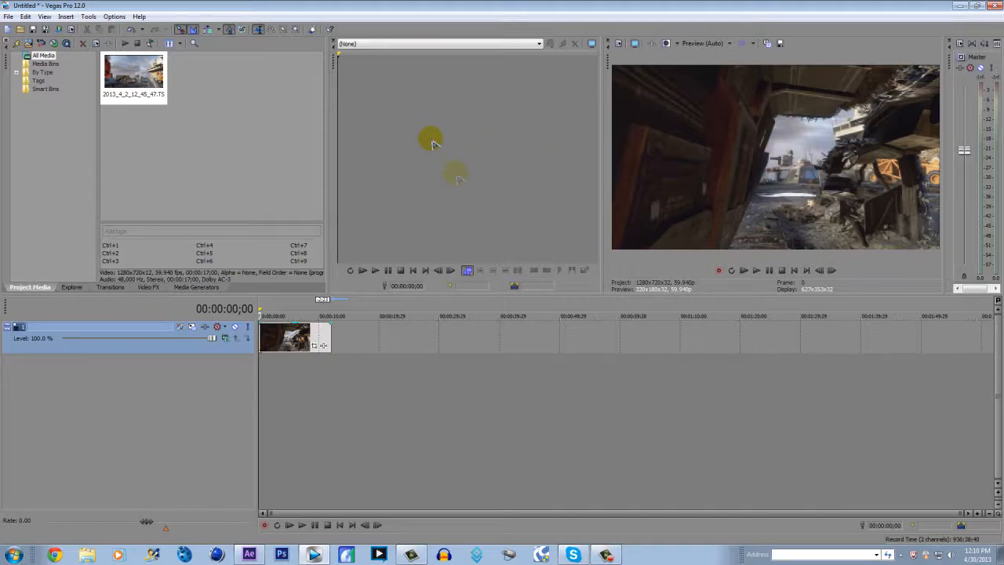
In the video clip's properties, turn off Maintain aspect ratio and choose Disable resample
right_click(286, 339)
left_click(314, 334)
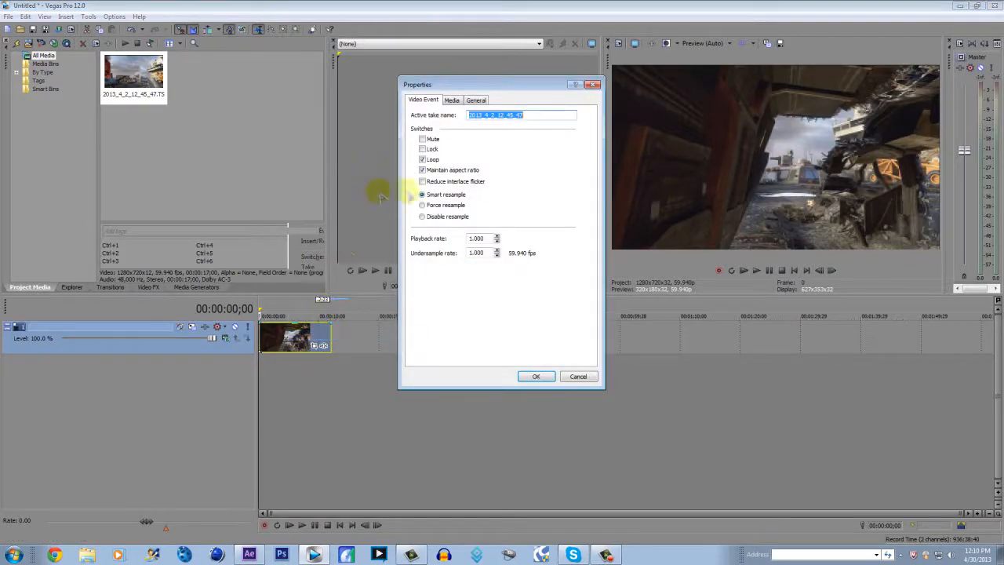
left_click(422, 170)
left_click(422, 217)
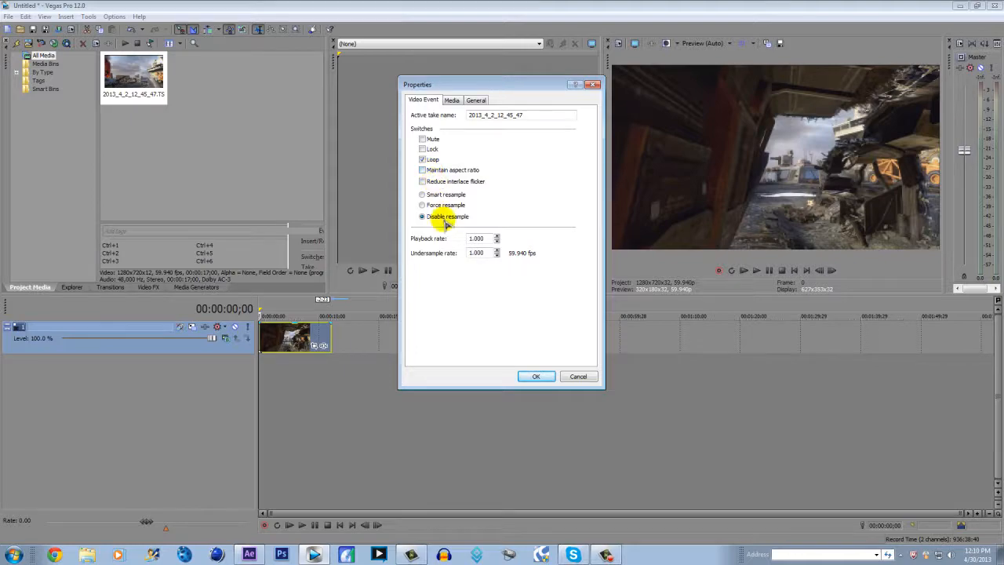
left_click(527, 376)
right_click(263, 328)
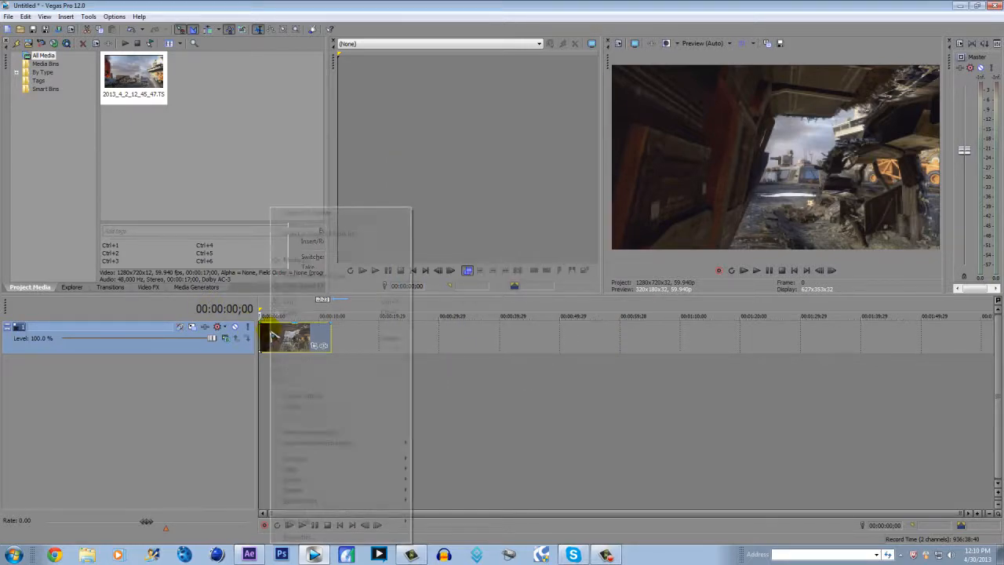
left_click(260, 336)
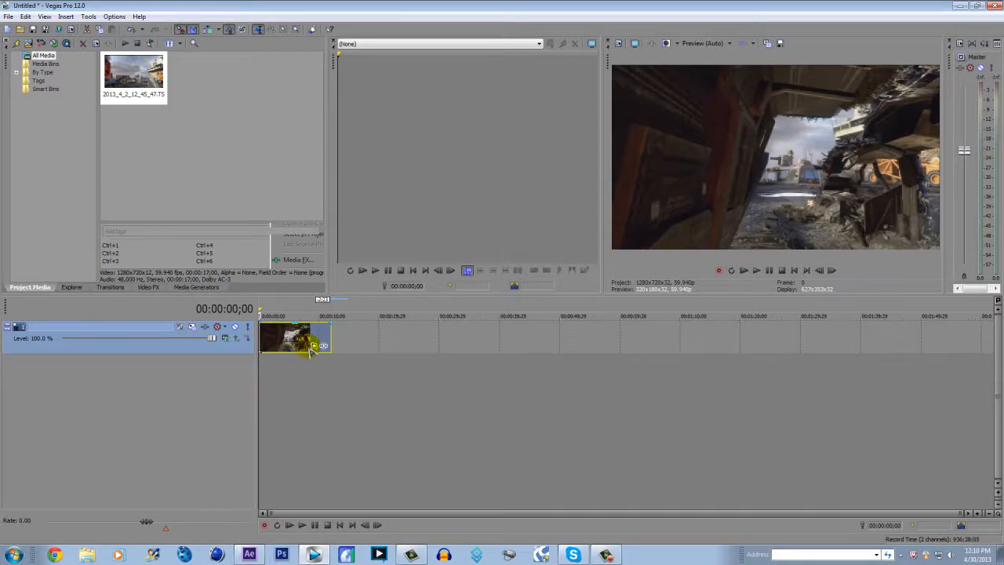
Import the song 08 Save Me[USED] from the Rock folder in the Desktop's My music folder and place it at the timeline's start
left_click(8, 17)
mouse_move(74, 117)
left_click(149, 119)
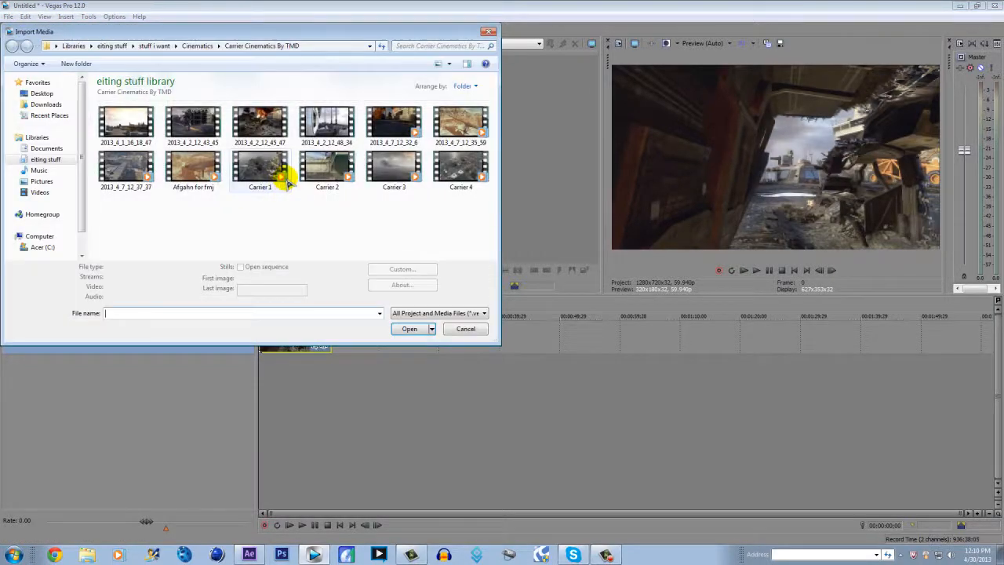
left_click(37, 93)
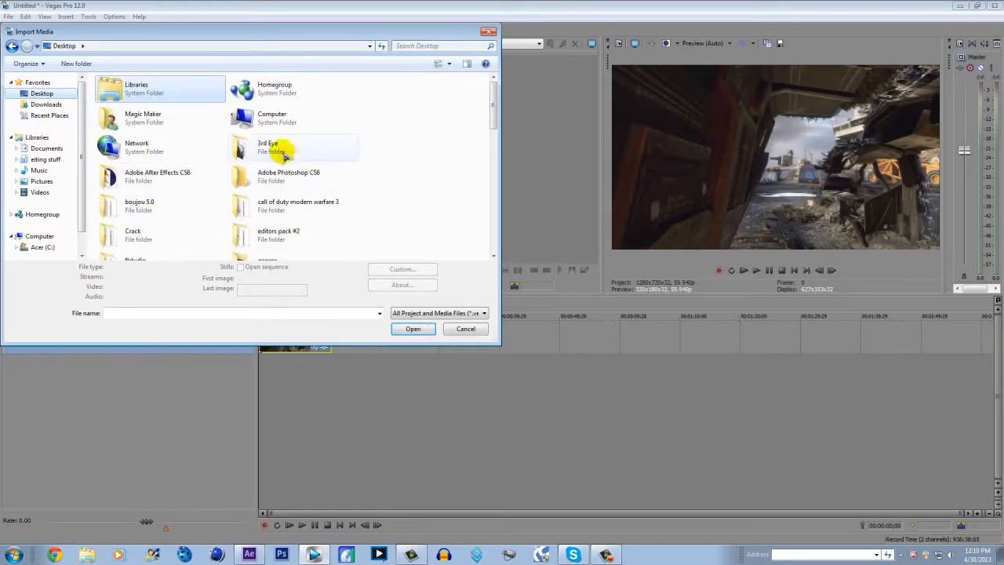
scroll(265, 197, "down", 5)
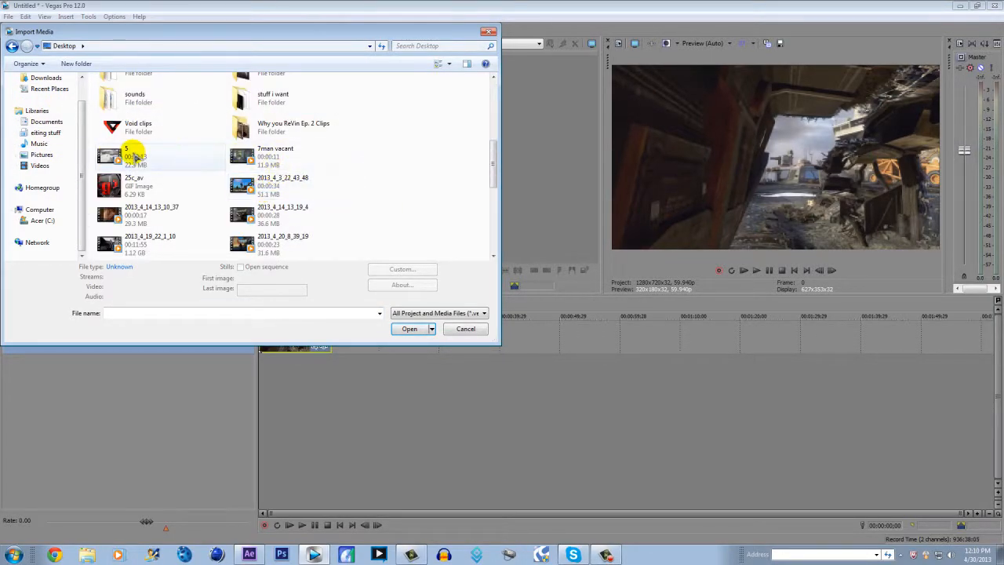
scroll(278, 142, "down", 1)
scroll(294, 182, "down", 2)
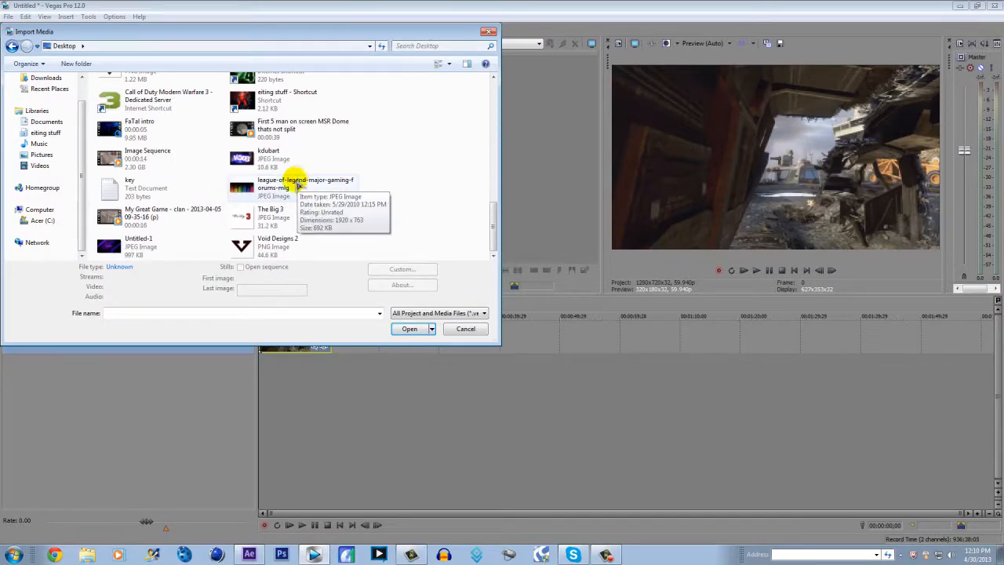
scroll(149, 220, "up", 1)
scroll(149, 222, "up", 3)
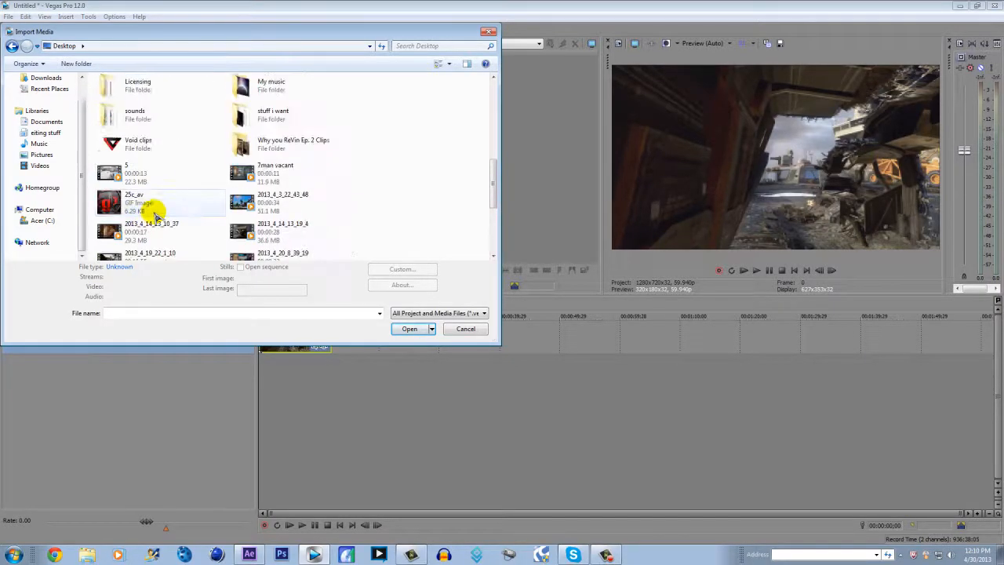
double_click(272, 83)
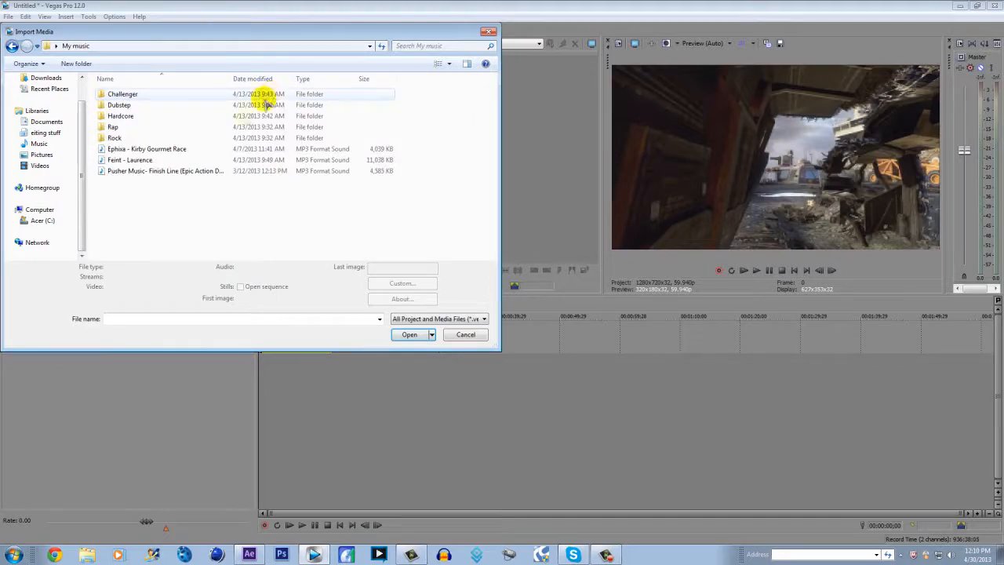
left_click(134, 138)
double_click(135, 138)
double_click(133, 94)
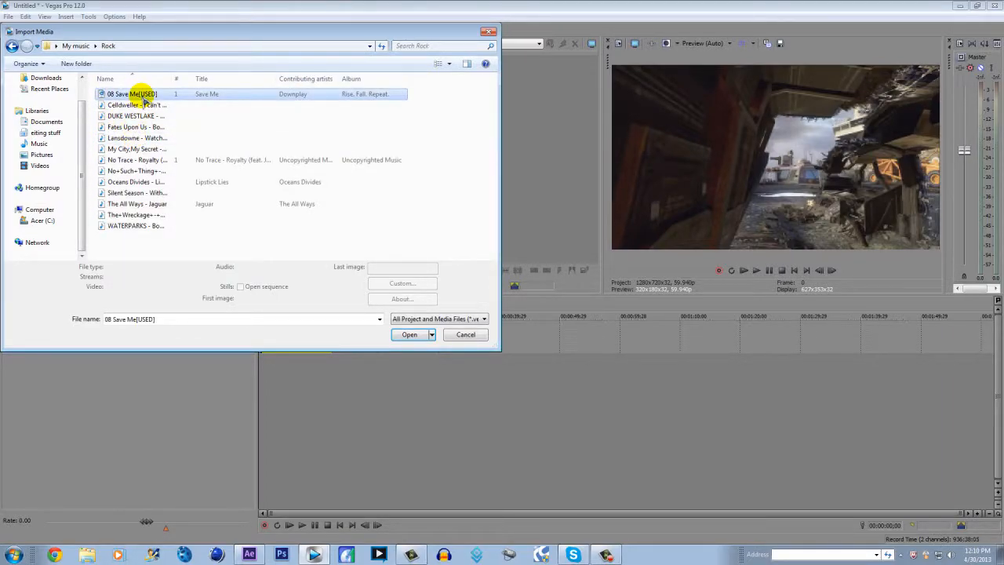
left_click_drag(253, 392, 262, 391)
Place the timeline cursor at 00:00:00;19, where the song's waveform begins, without a time selection
scroll(392, 366, "down", 2)
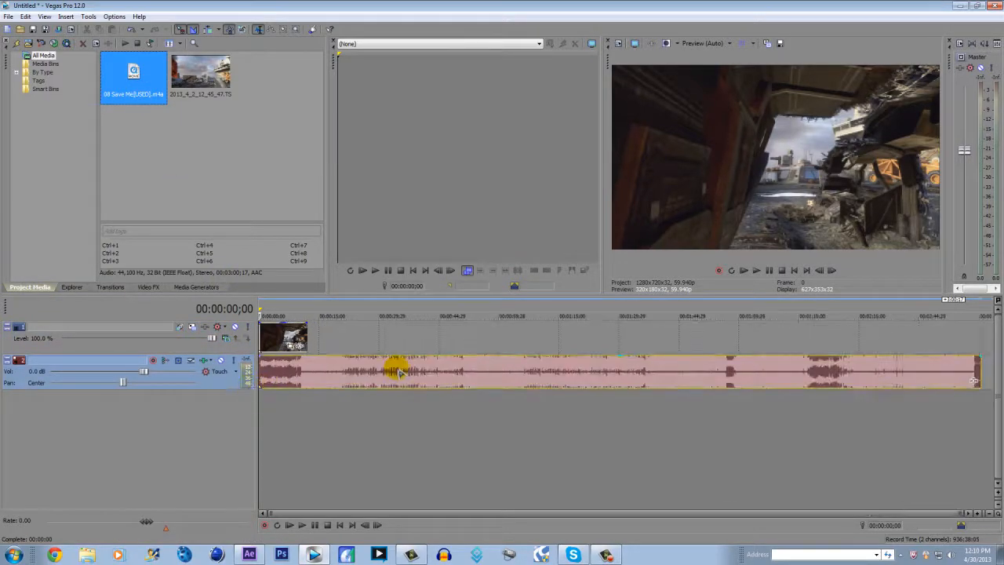
scroll(295, 344, "up", 5)
scroll(297, 346, "up", 3)
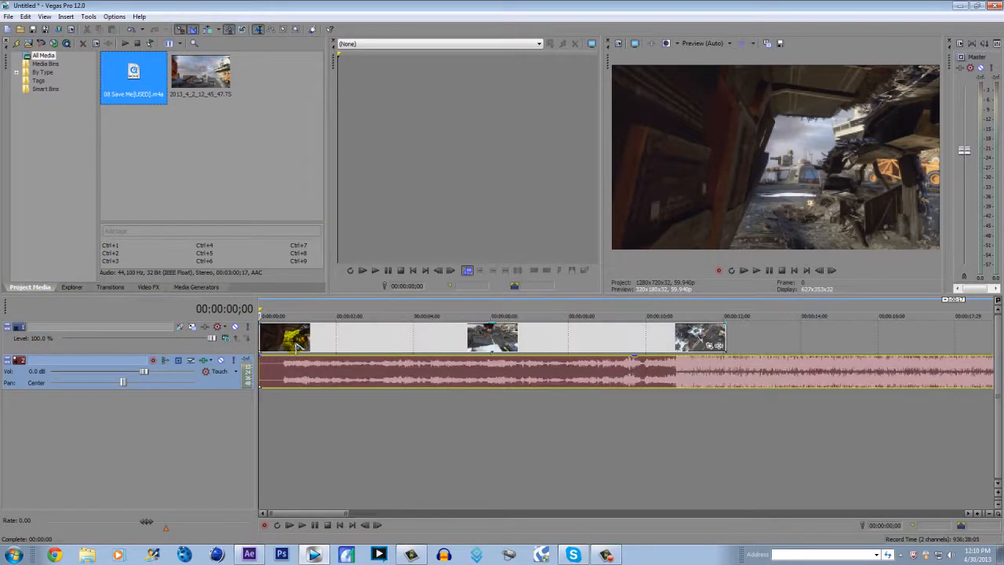
left_click(286, 310)
left_click_drag(286, 310, 284, 310)
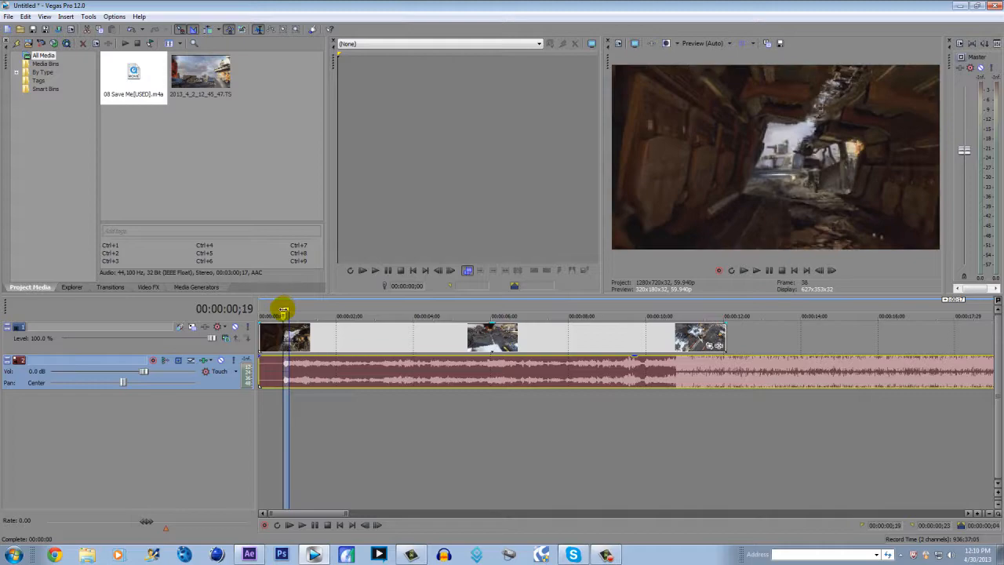
left_click(284, 310)
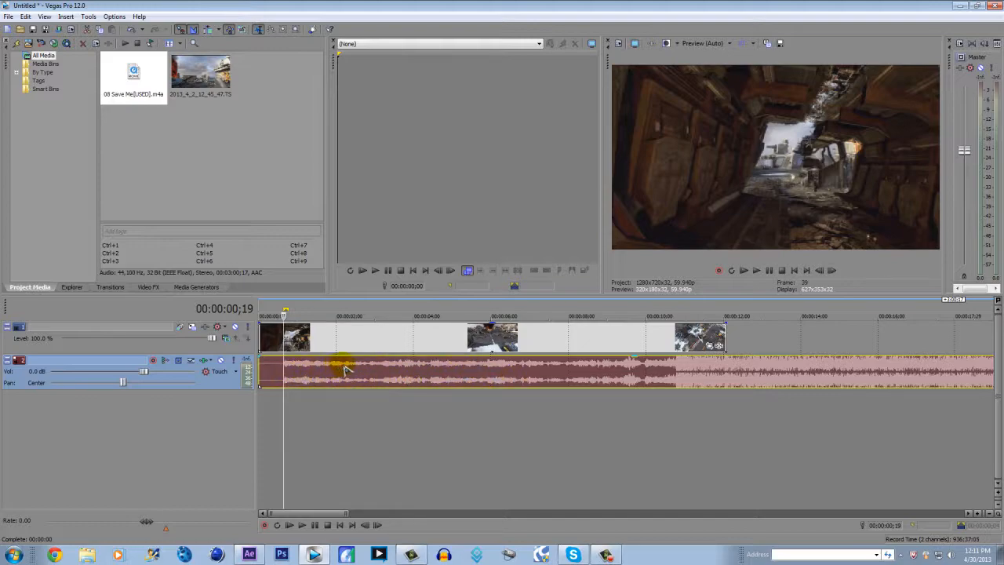
Open Event Pan/Crop for the video clip with Sync Cursor enabled and scrub through the clip to test the synchronised cursors
left_click(710, 346)
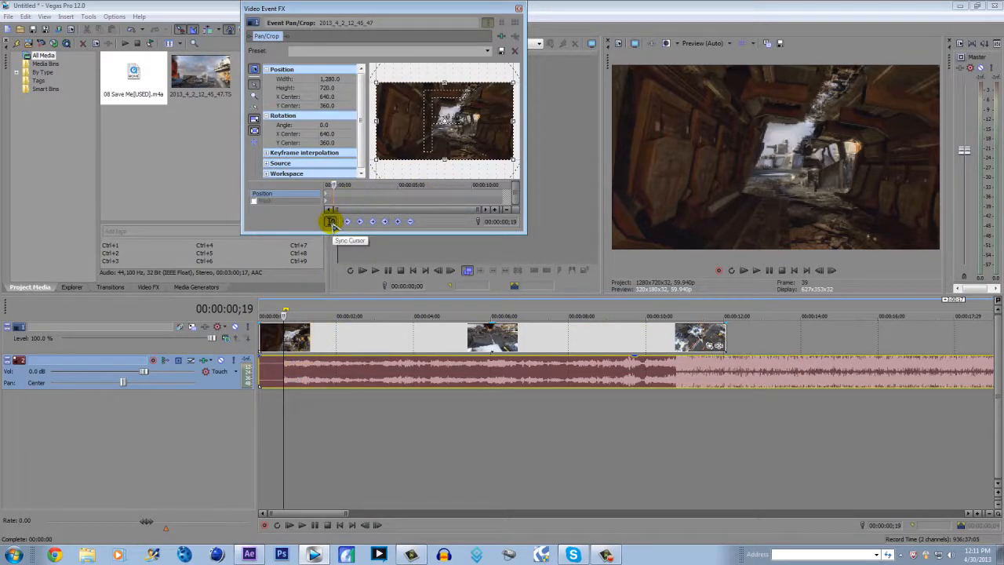
left_click(331, 224)
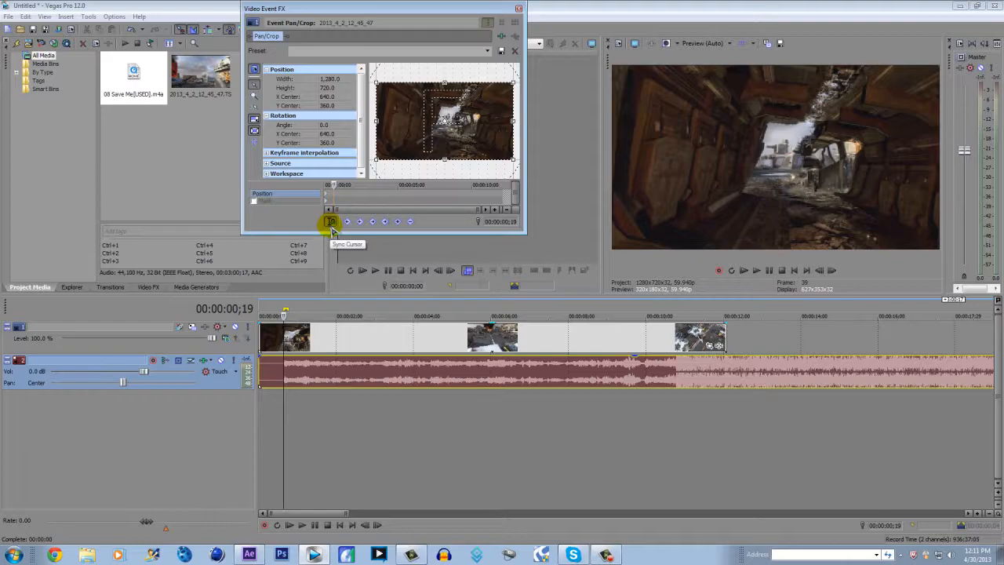
left_click(292, 339)
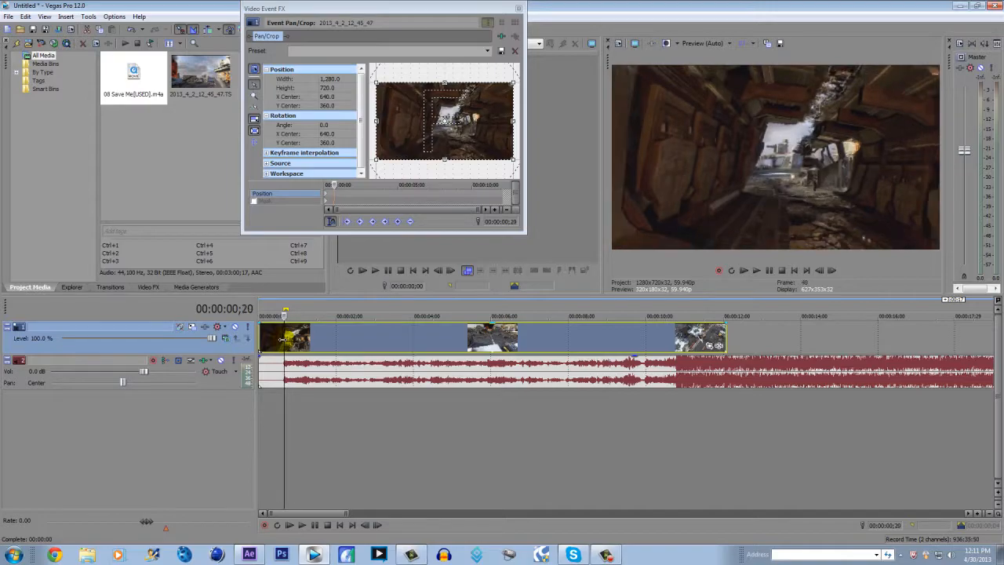
key("Right")
key("Right")
key("Right")
key("Right")
key("Right")
key("Right")
key("Right")
key("Right")
key("Right")
key("Right")
key("Right")
key("Right")
key("Right")
key("Right")
key("Right")
key("Right")
key("Right")
key("Right")
key("Right")
key("Right")
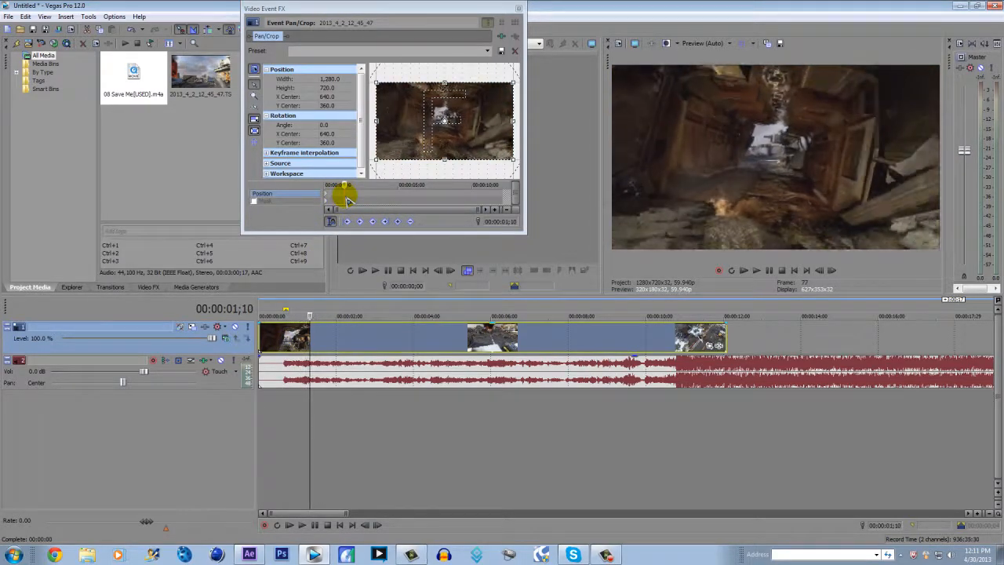
left_click(437, 193)
left_click_drag(376, 197, 337, 197)
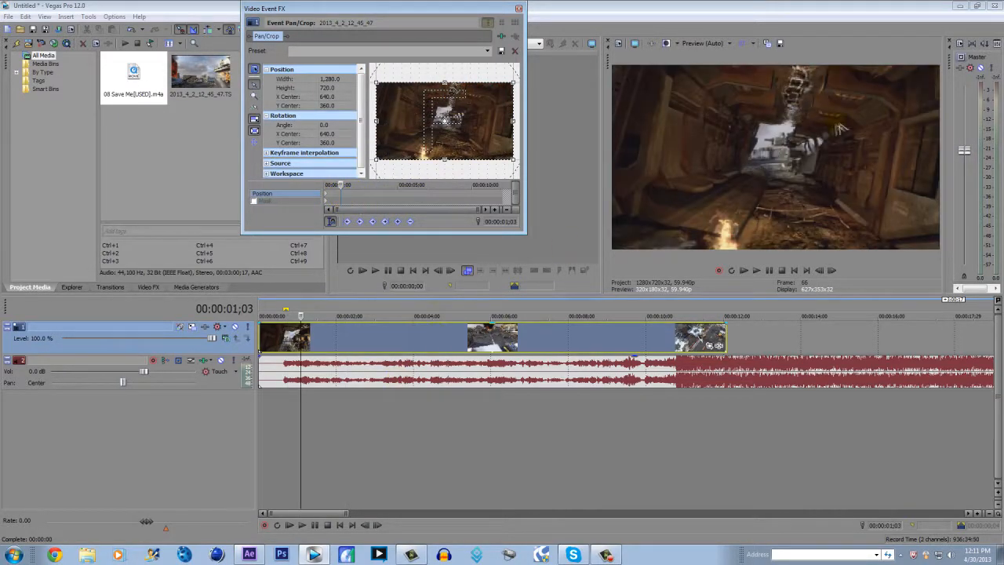
Create a Position keyframe at 00:00:00;20, where the song's waveform begins
left_click(287, 343)
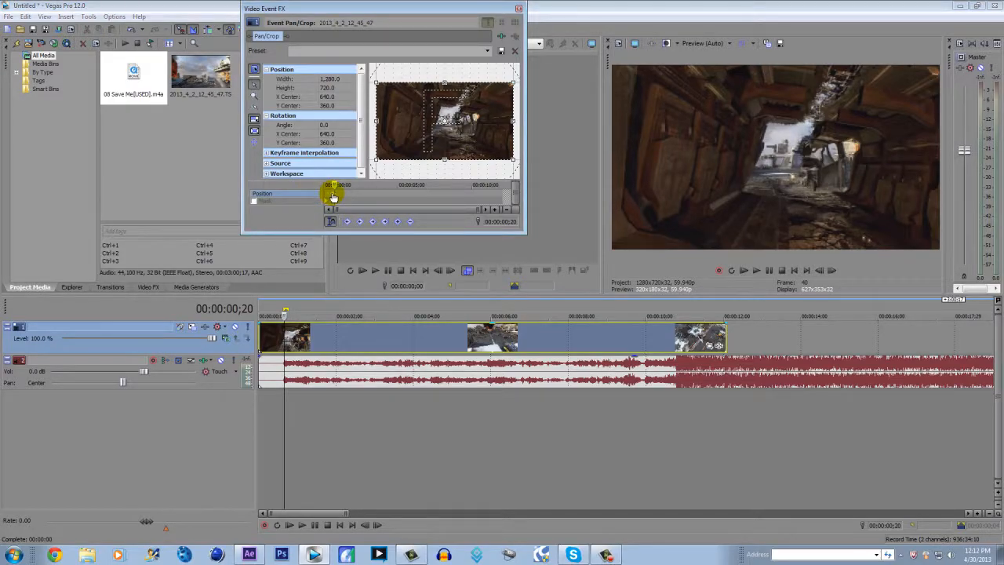
key("Left")
key("Left")
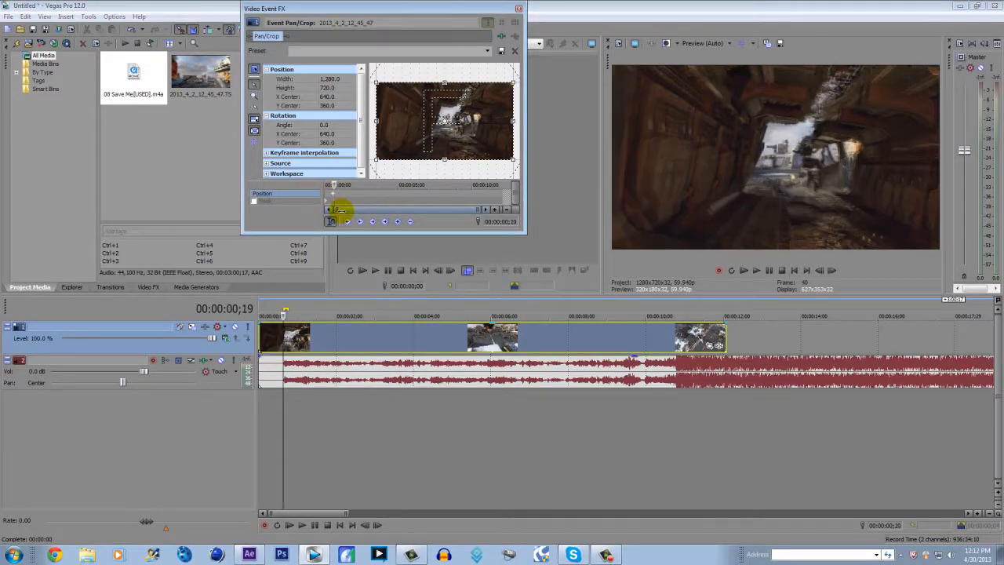
key("Right")
key("Right")
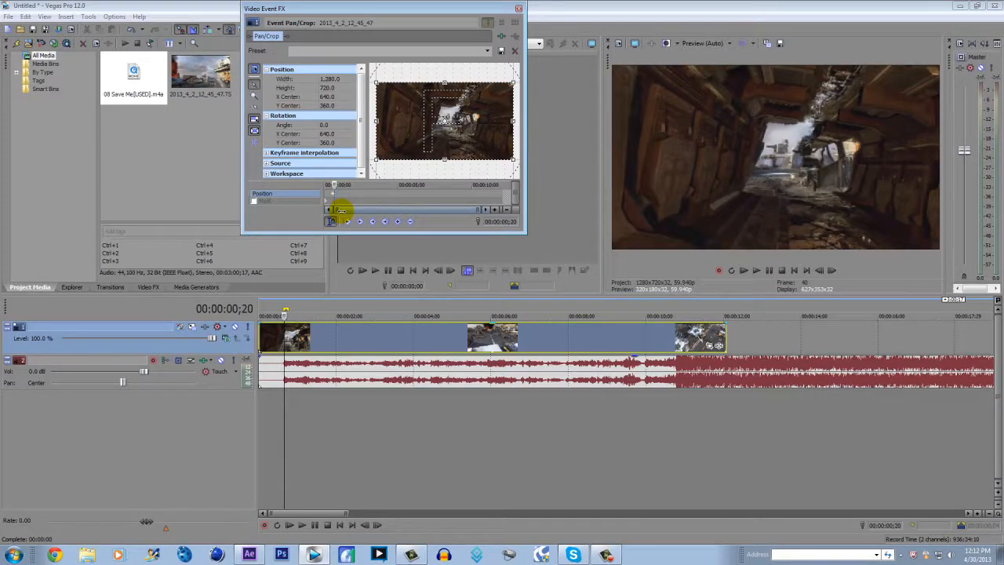
left_click(398, 222)
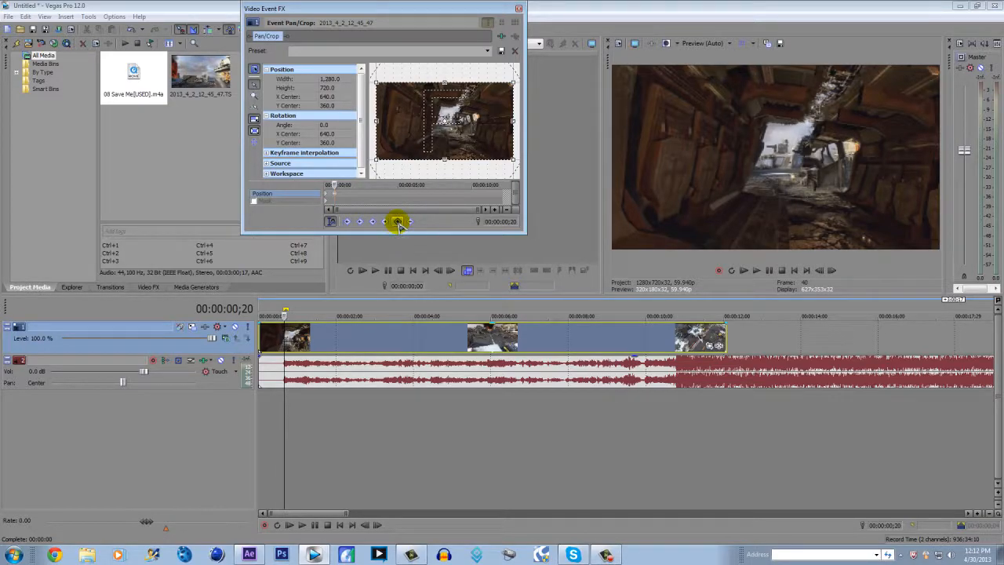
One frame after that keyframe, at 00:00:00;21, zoom in by setting the crop width to 1,000
left_click(385, 222)
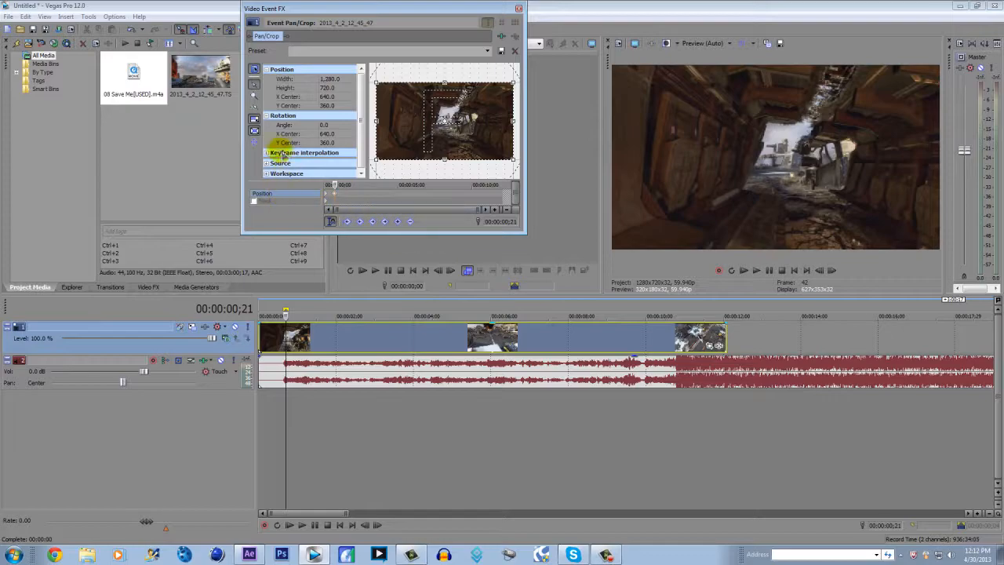
mouse_move(377, 163)
left_mouse_down()
mouse_move(393, 152)
mouse_move(379, 161)
mouse_move(391, 161)
left_mouse_up()
left_click(324, 79)
type("1000")
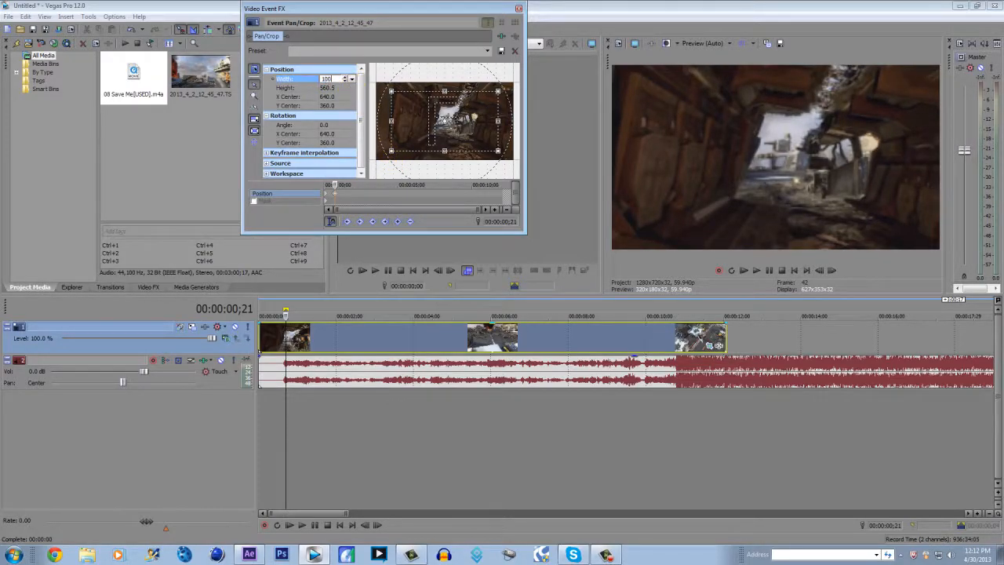
key("Return")
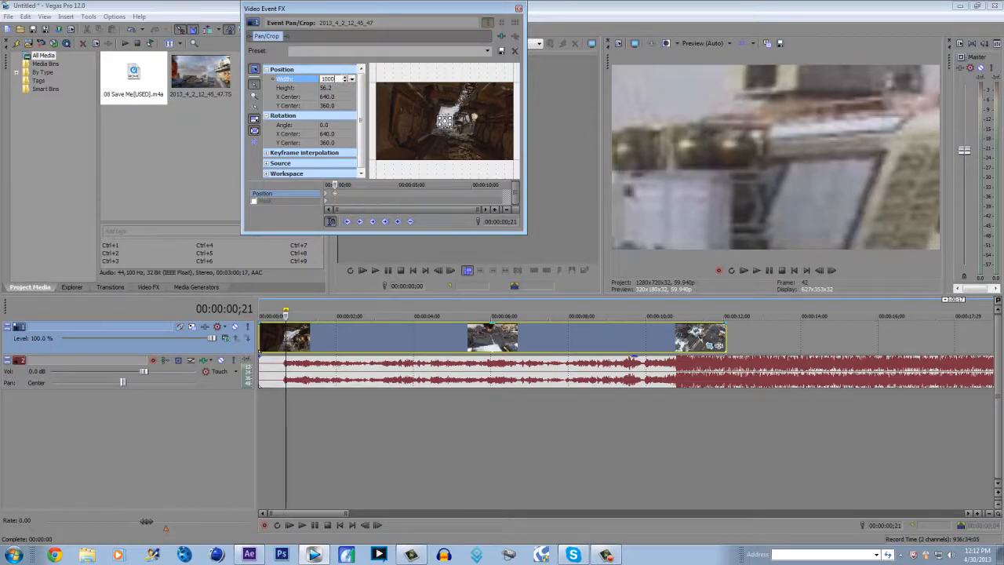
key("Return")
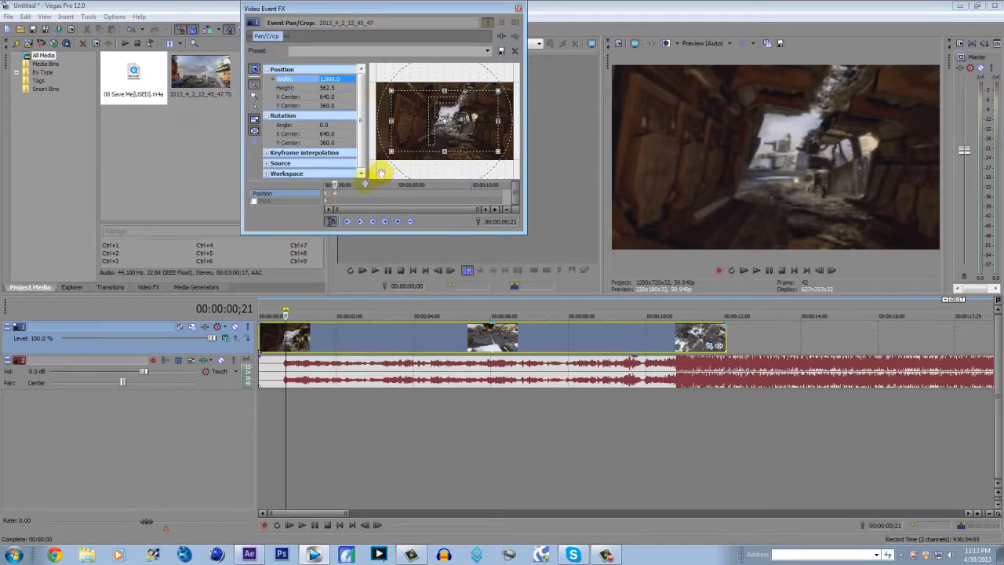
key("Tab")
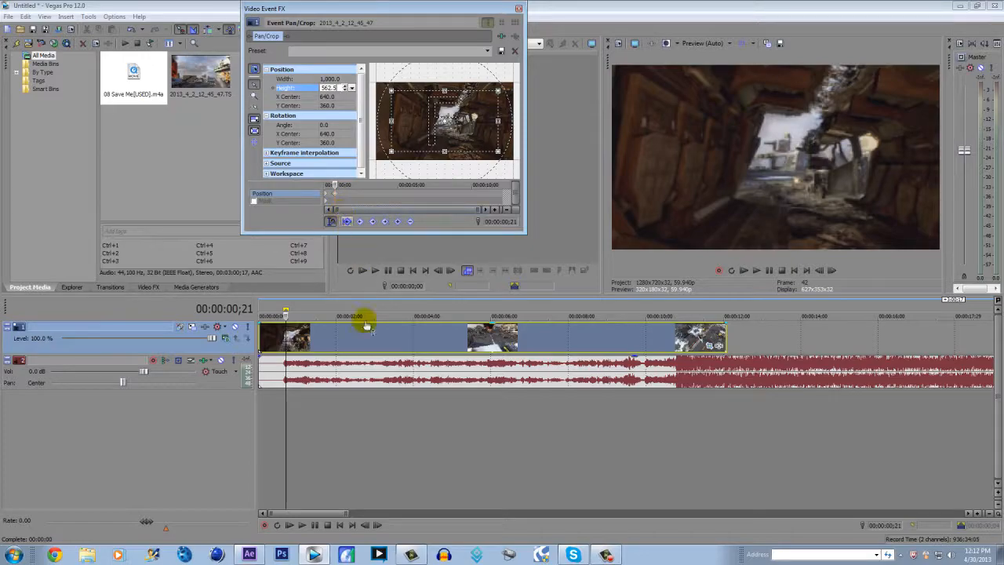
type("720")
key("Return")
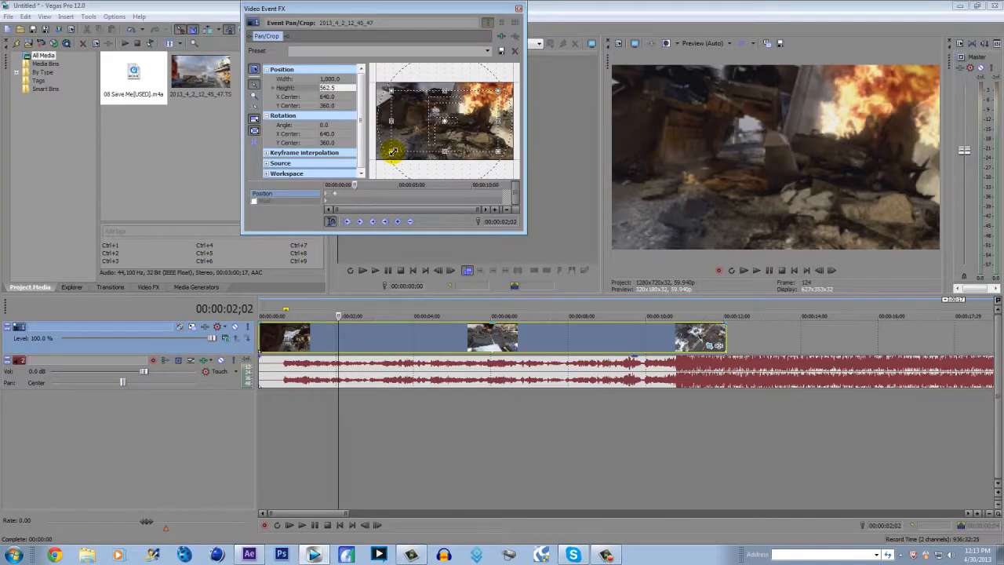
Apply the (Default) preset at 00:00:02;02 to restore the full framing, and play the zoom-out from the 00:00:00;21 keyframe
left_click(487, 51)
left_click(479, 61)
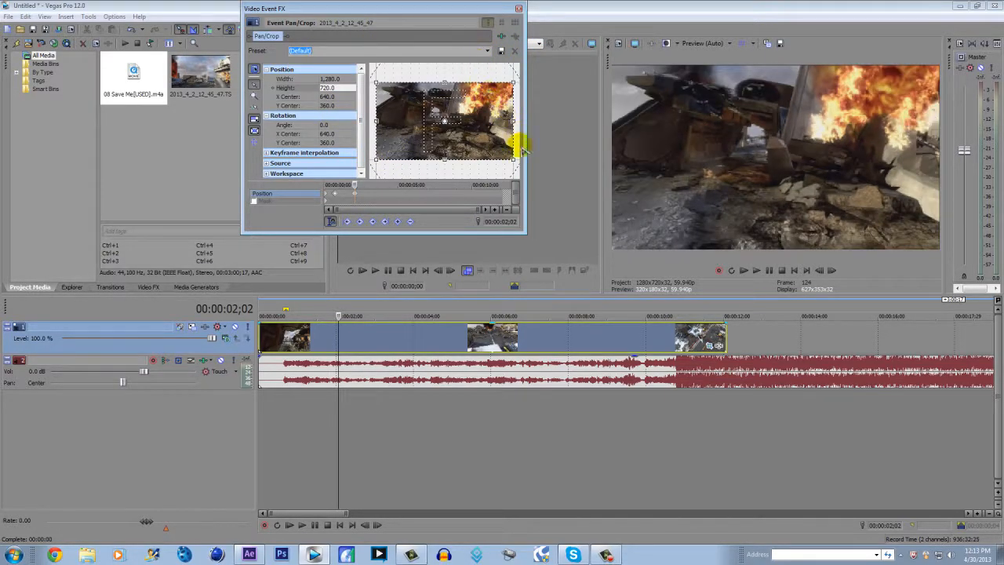
left_click(337, 195)
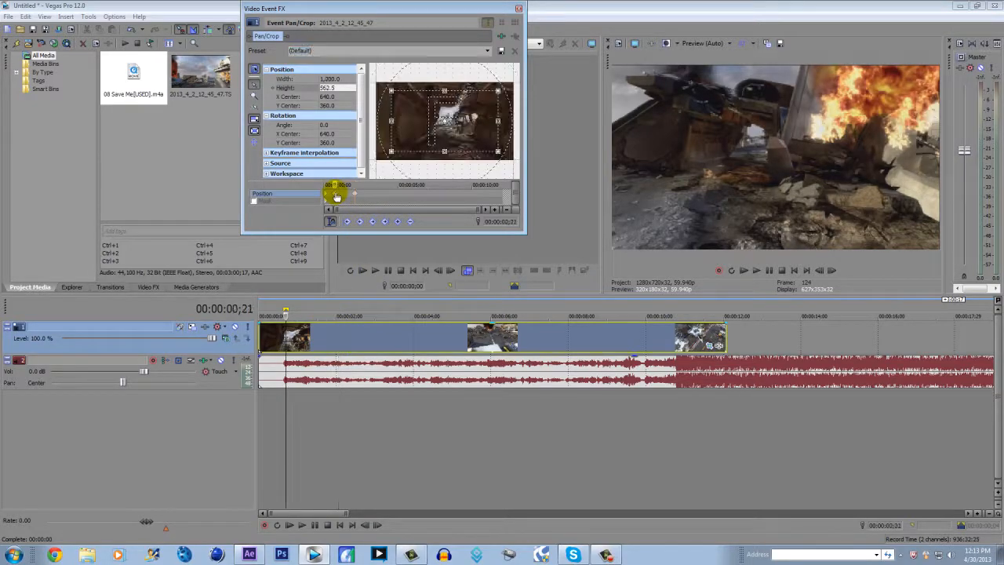
key("space")
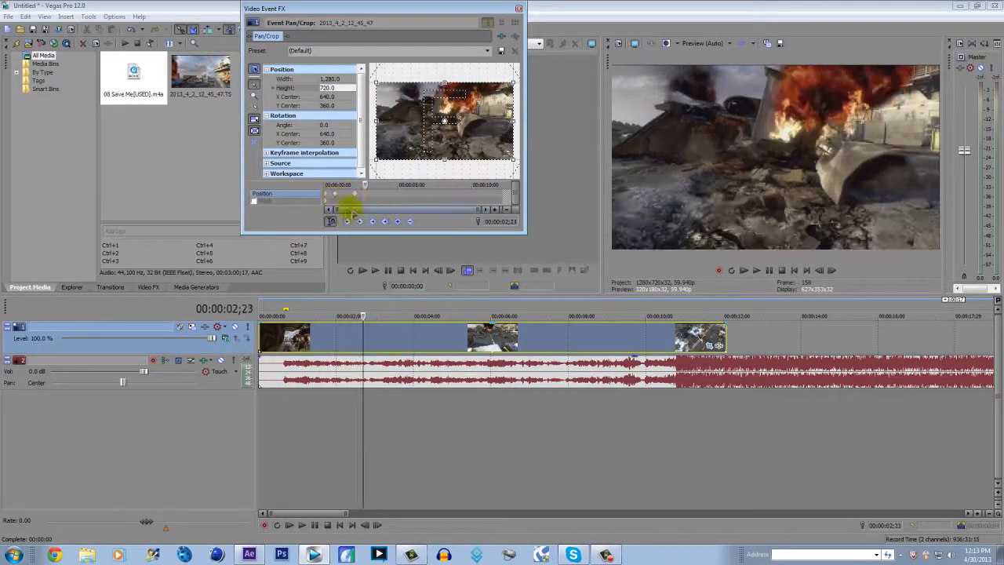
Create a Position keyframe at 00:00:03;18 and set the crop width to 1,000 one frame on, at 00:00:03;19
left_click(397, 314)
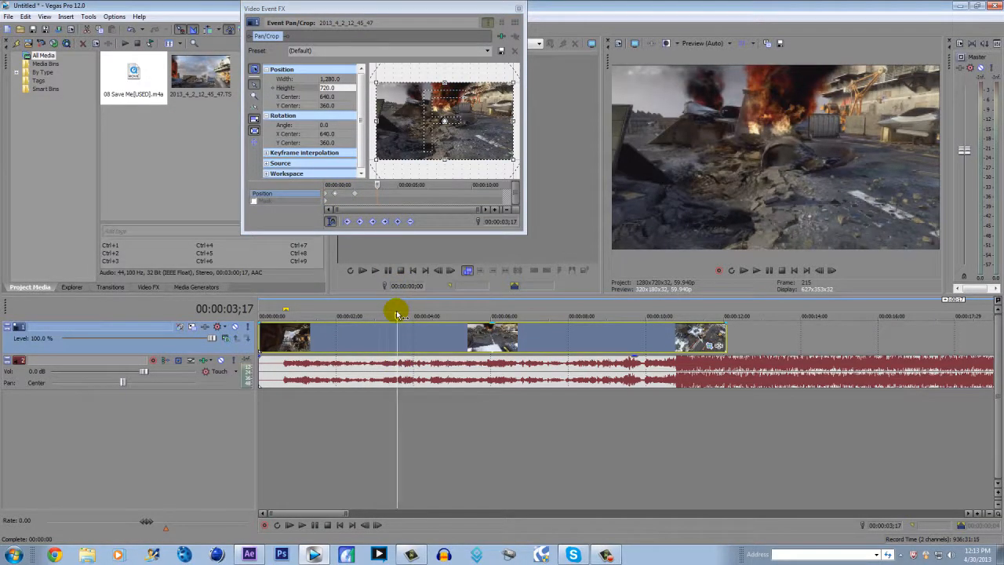
left_click(398, 224)
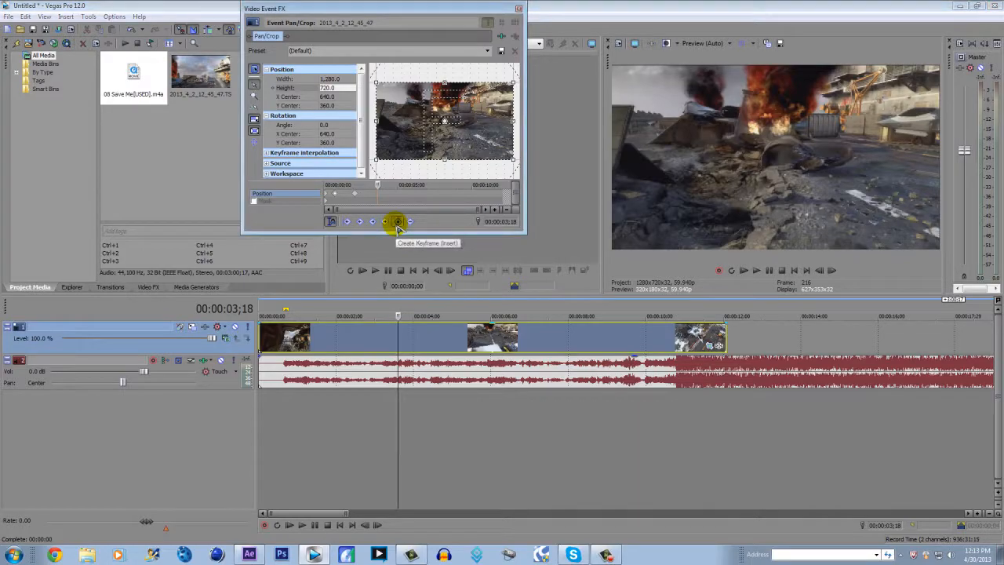
key("Right")
key("Right")
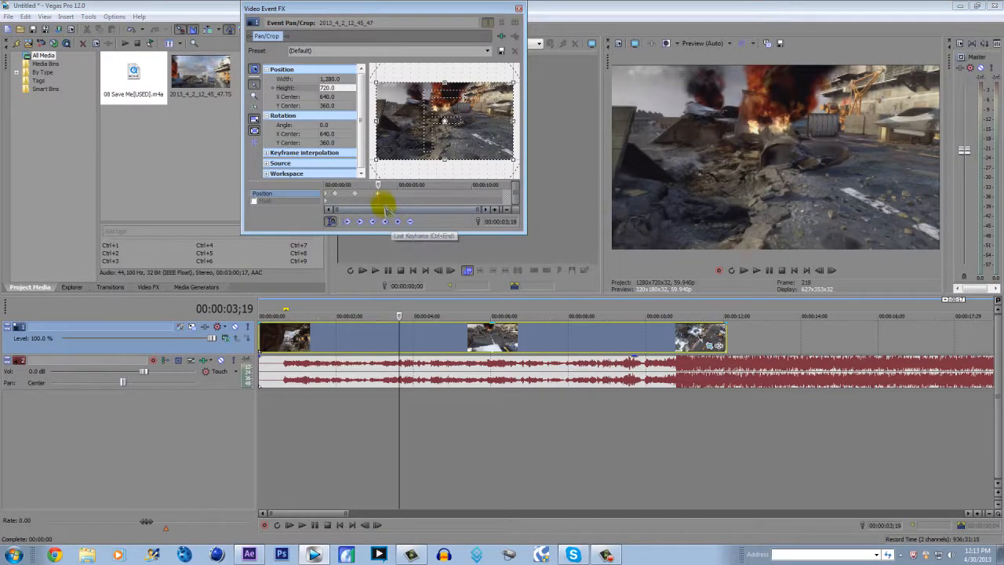
left_click(329, 79)
left_click(329, 78)
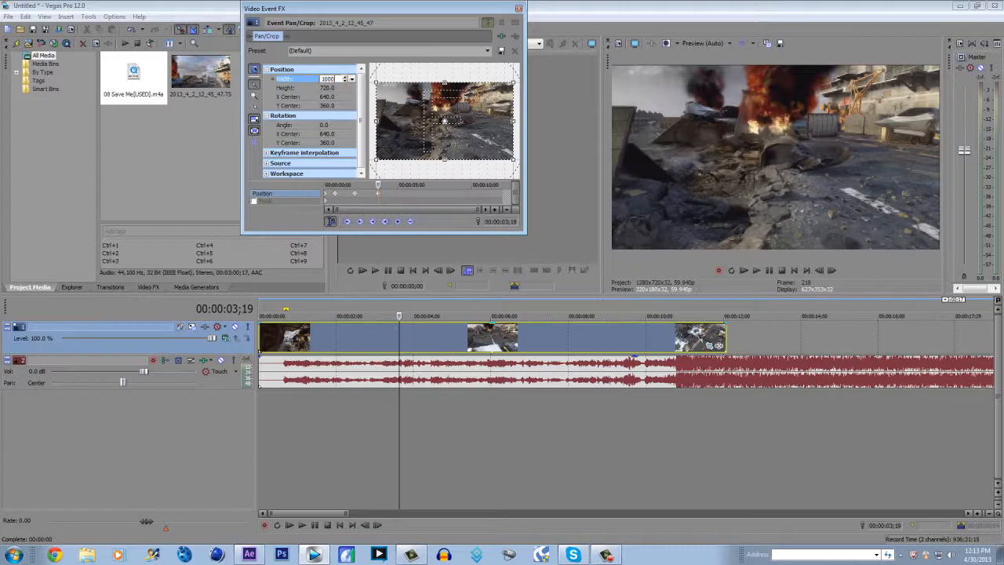
key("Return")
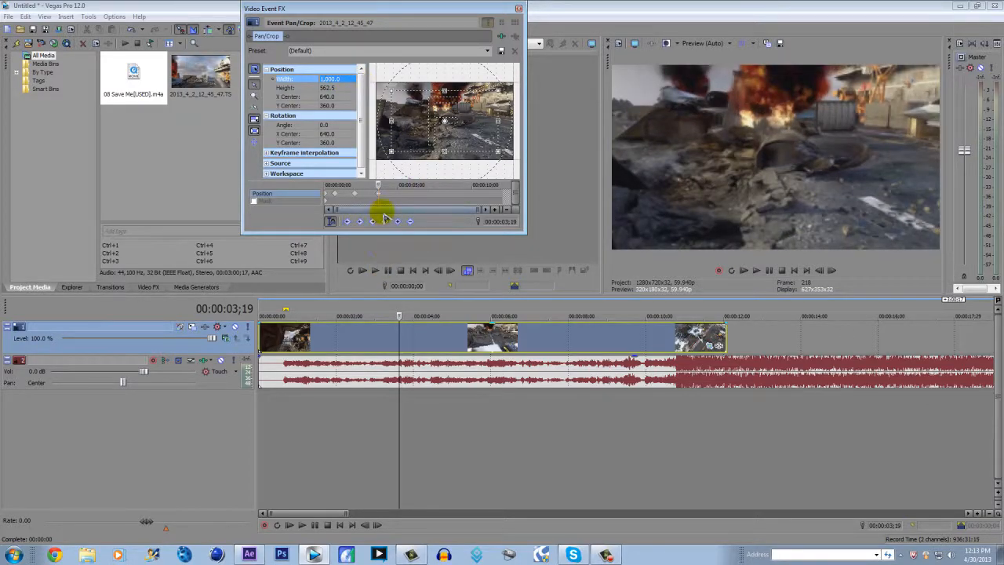
Apply the (Default) preset at 00:00:05;01 to return the crop to full framing
left_click(401, 197)
left_click(332, 80)
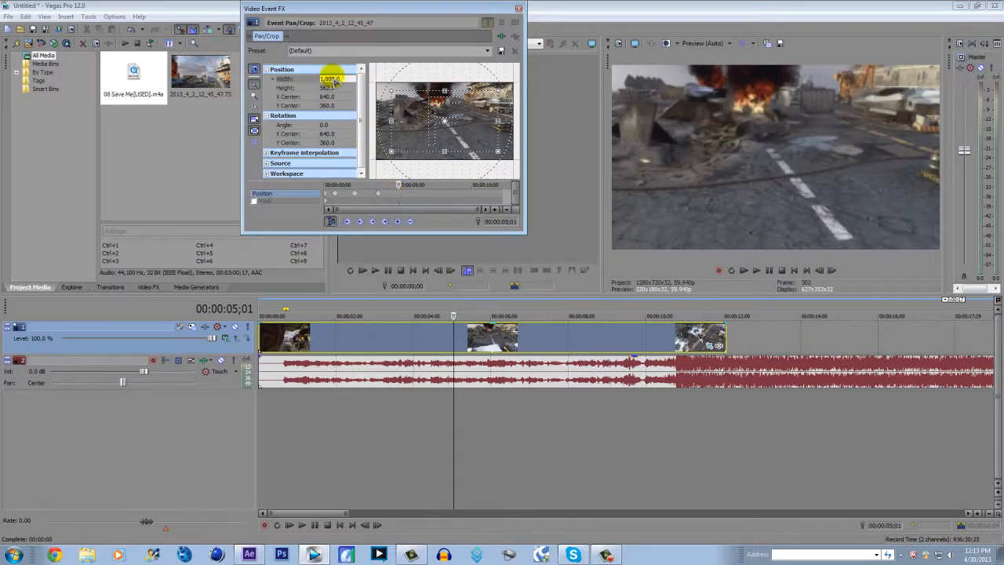
left_click(476, 50)
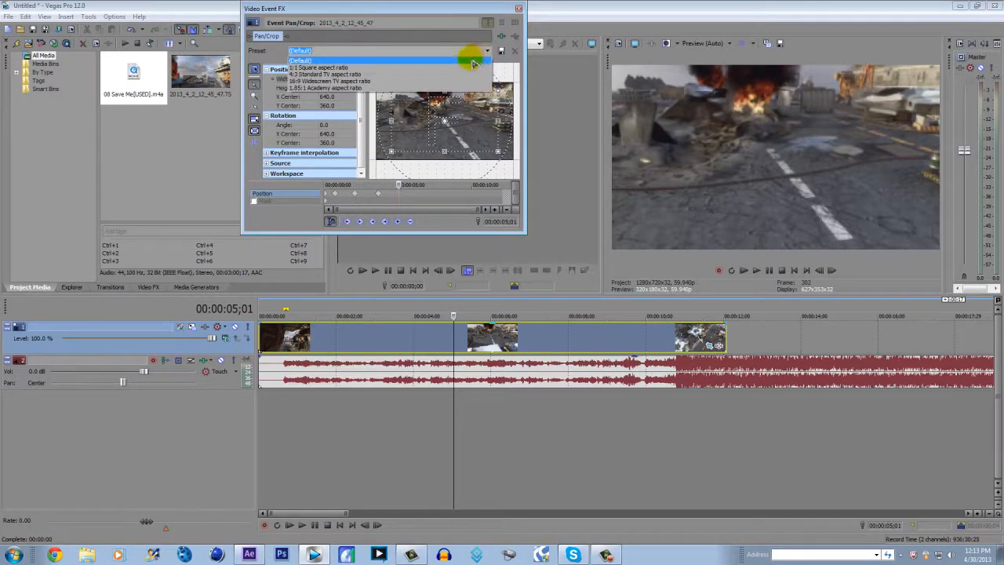
left_click(469, 62)
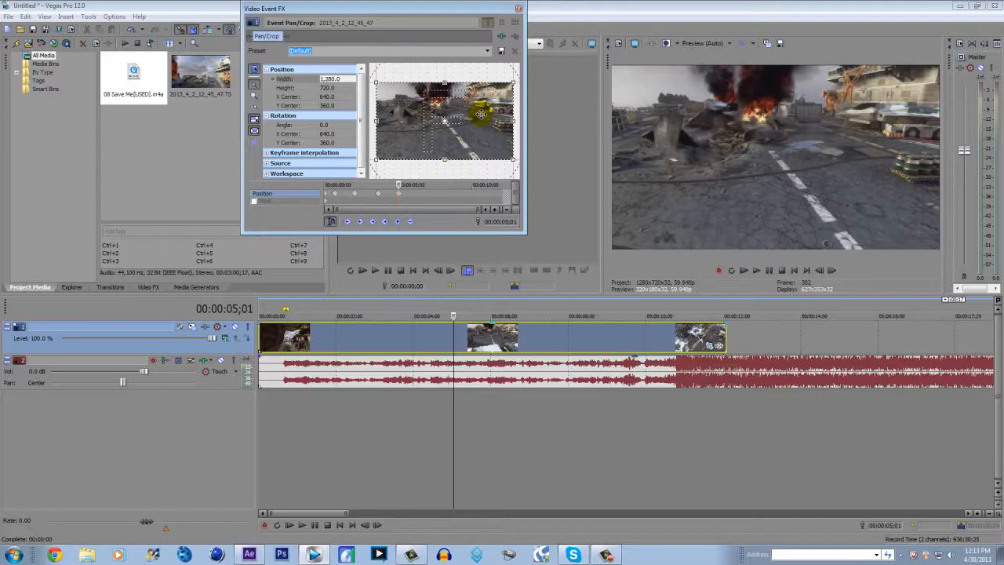
left_click(490, 51)
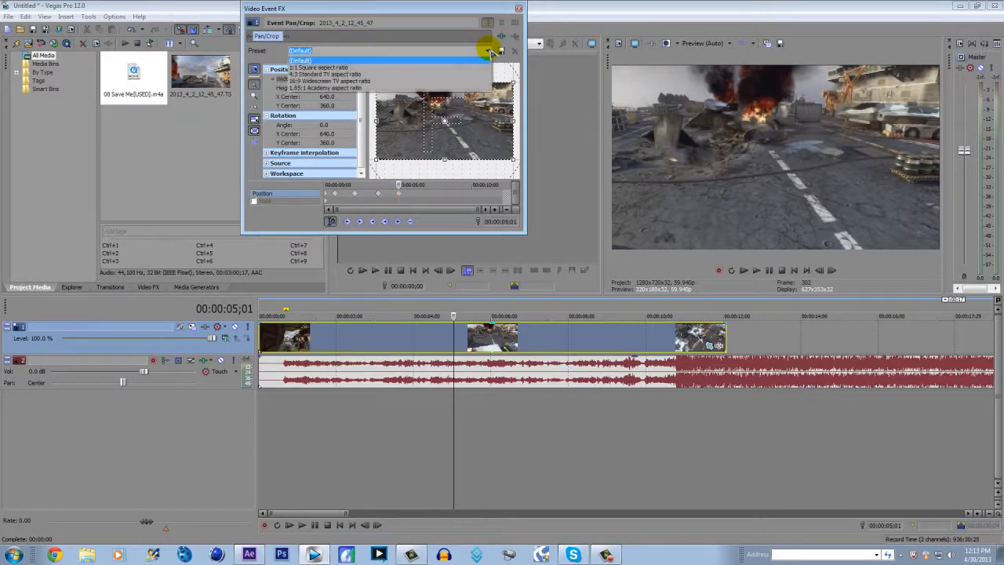
Save the zoomed-in framing of the 00:00:03;19 keyframe as a Pan/Crop preset named screen pump
left_click(380, 195)
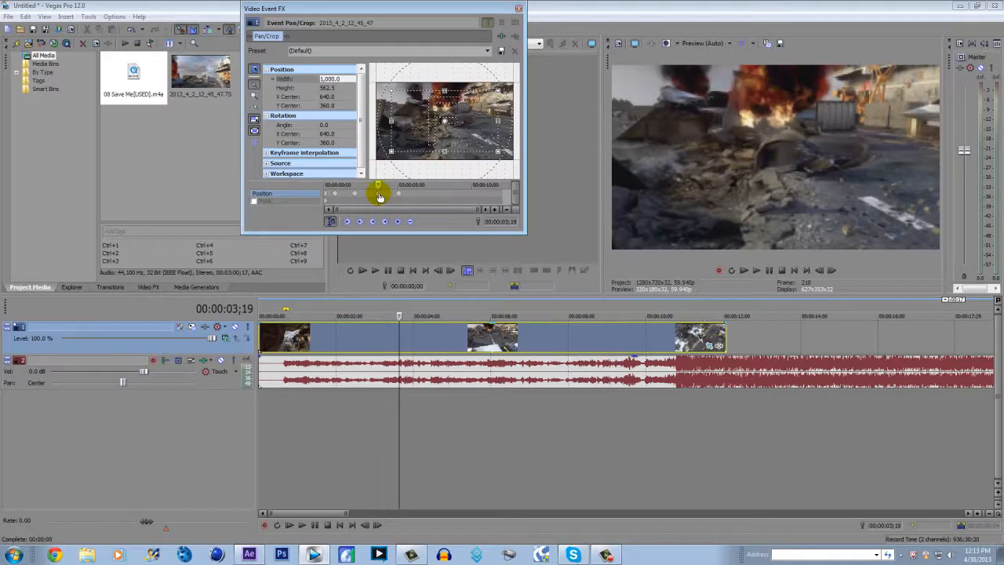
left_click(326, 88)
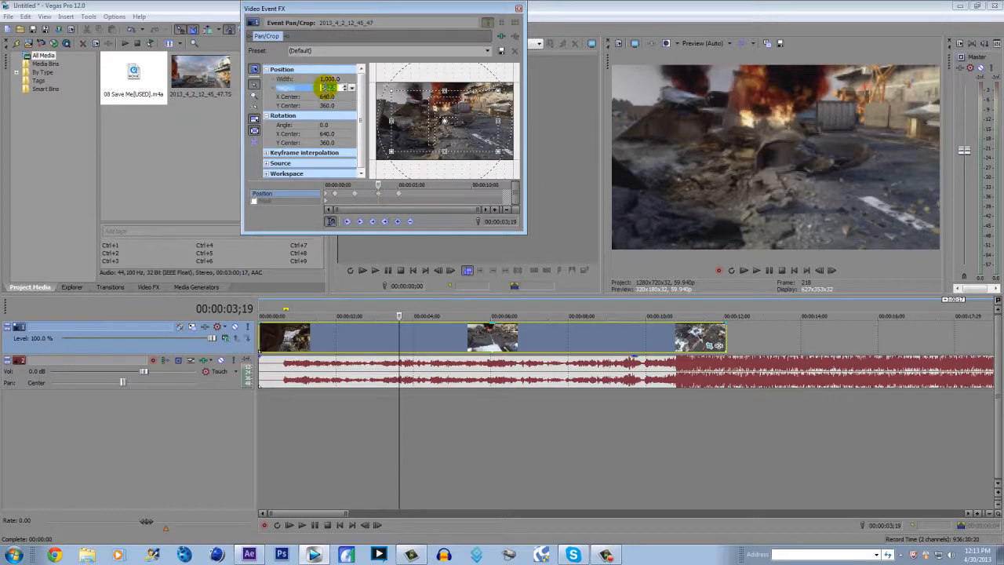
left_click(466, 52)
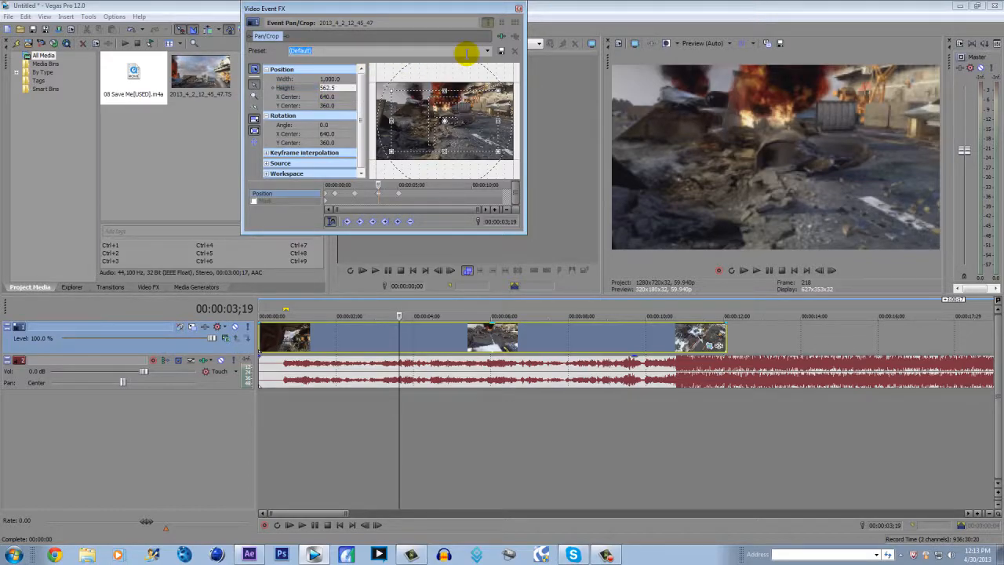
type("screen pump")
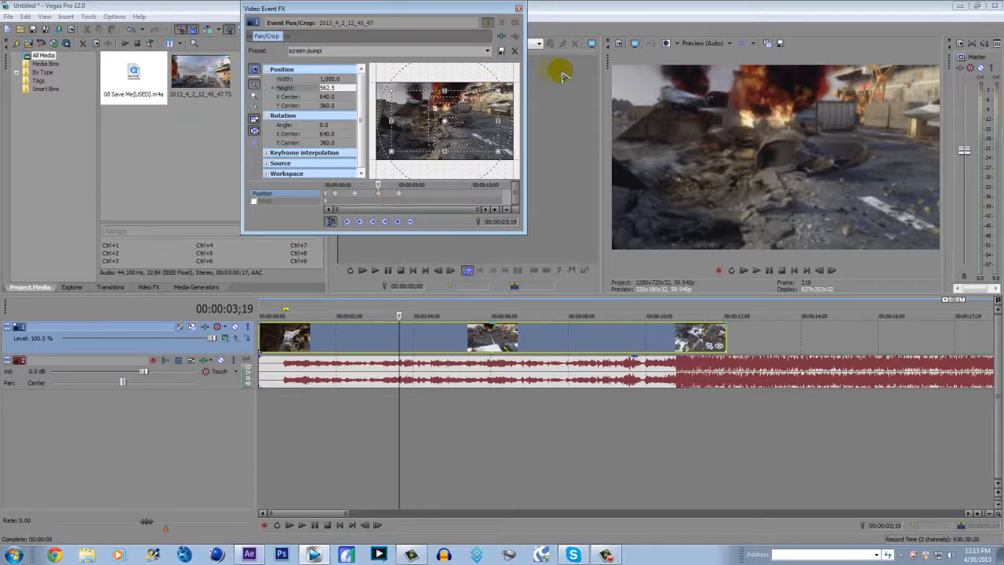
left_click(487, 52)
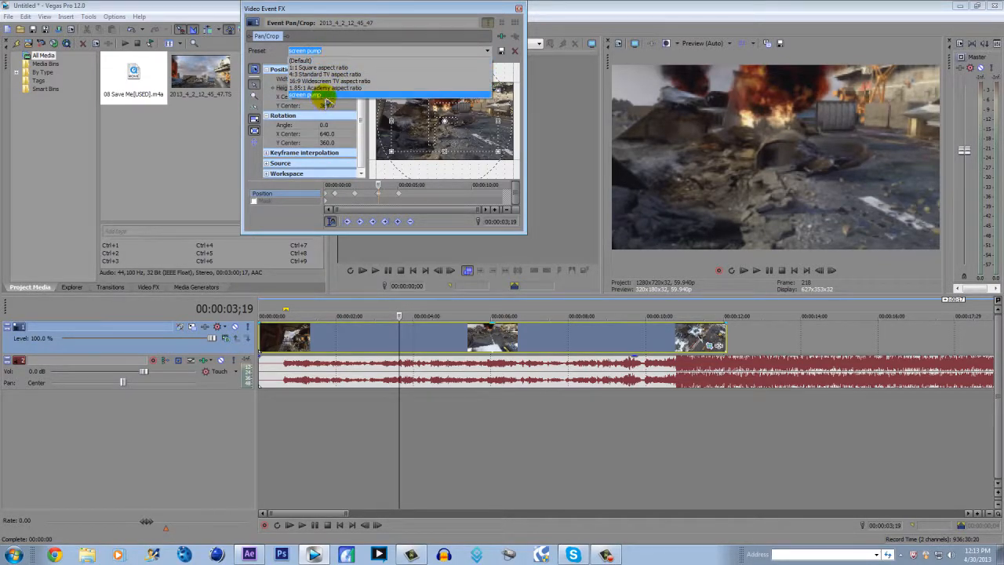
left_click(400, 199)
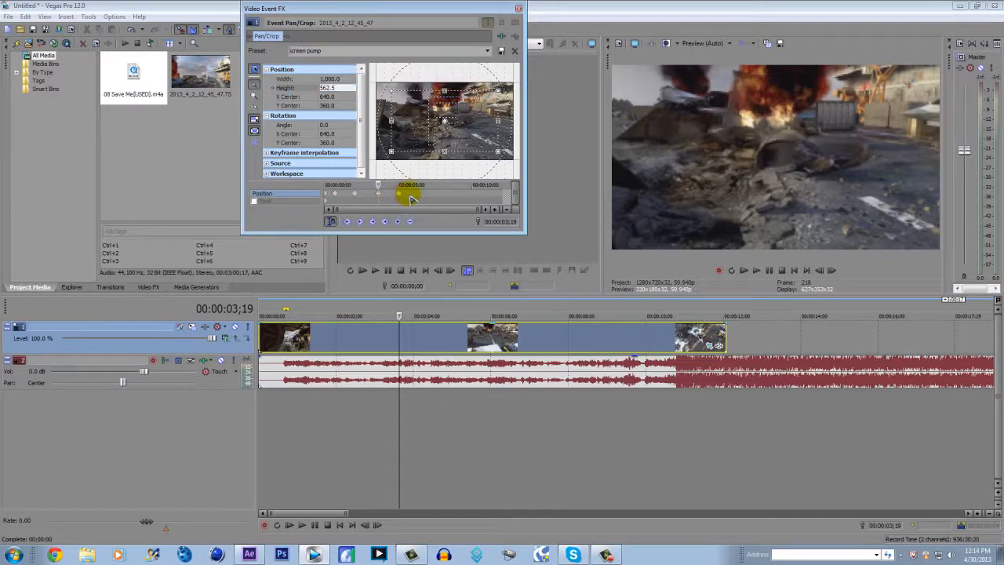
Play the clip with the song from several points to find the next beat, and place the Pan/Crop cursor at 00:00:06;22
left_click(417, 193)
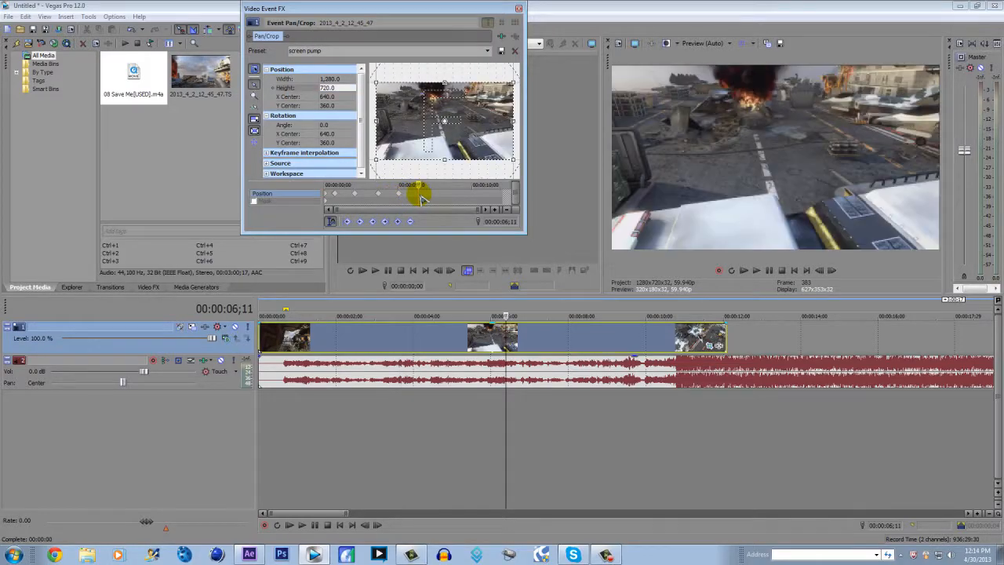
left_click(505, 340)
key("space")
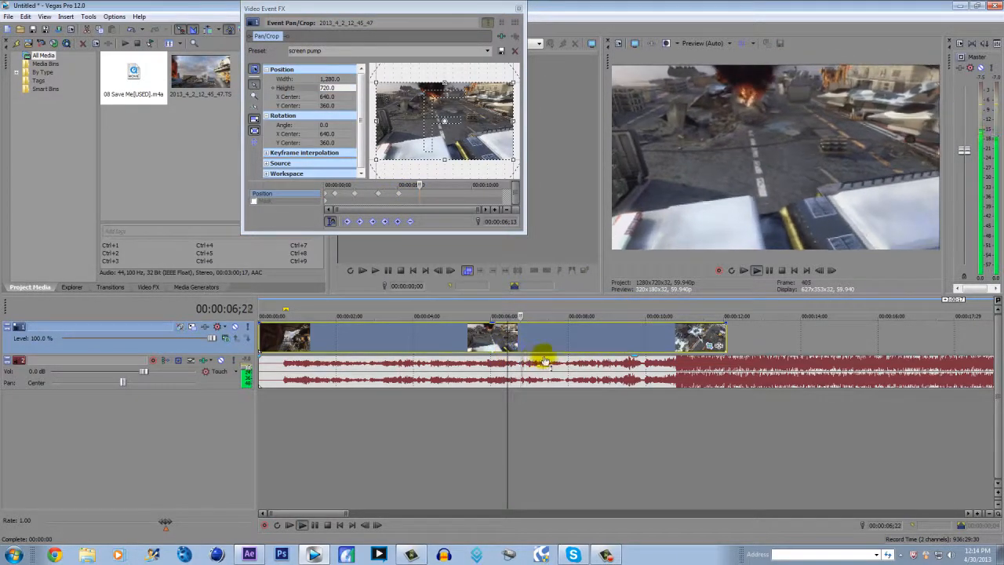
key("space")
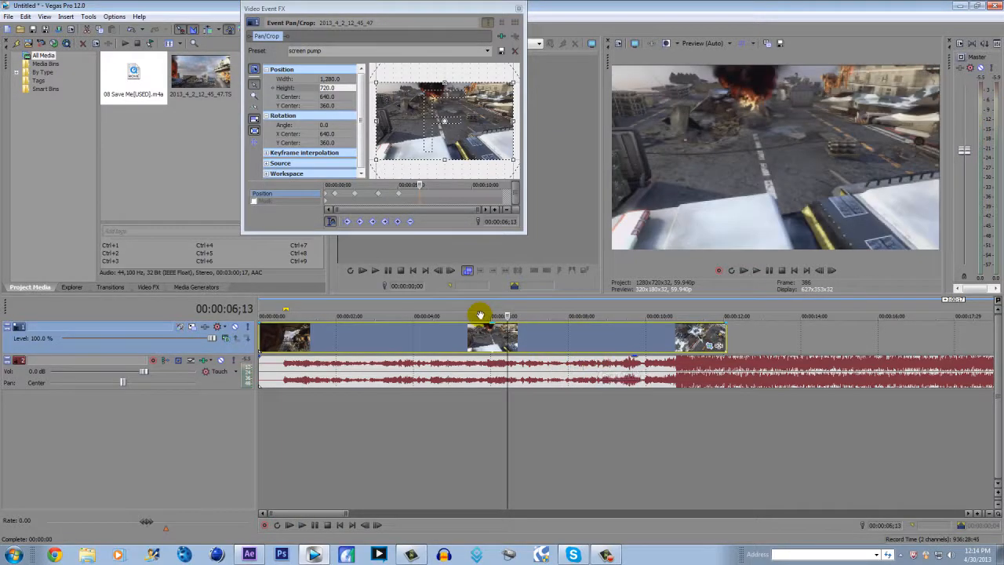
left_click(404, 309)
key("space")
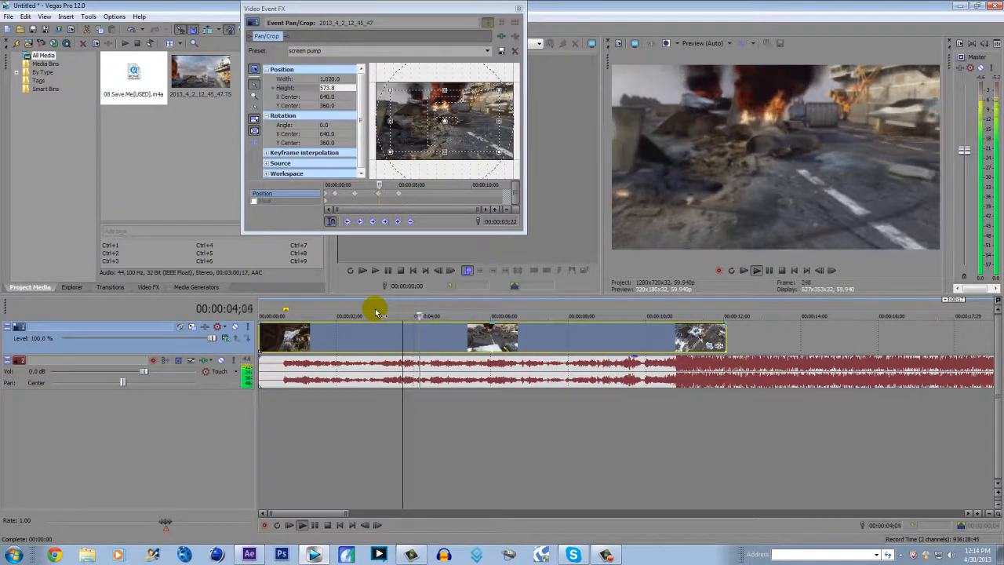
key("space")
left_click(353, 308)
key("space")
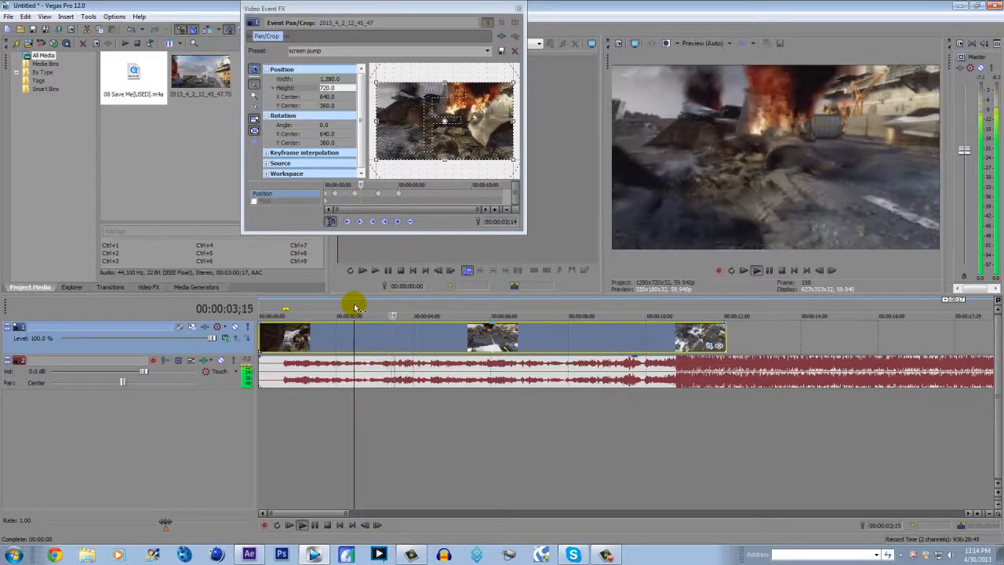
left_click(382, 308)
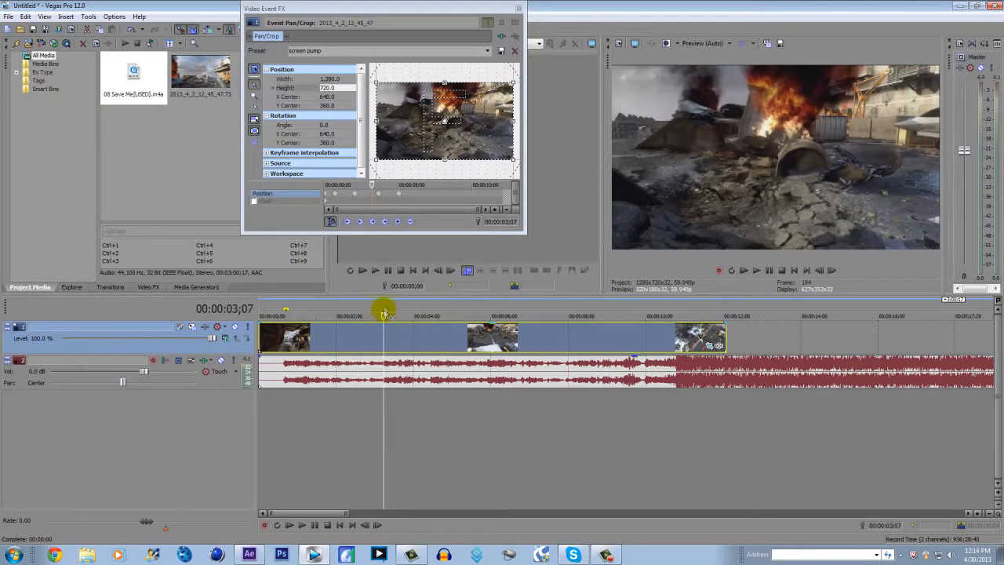
left_click_drag(383, 202, 426, 197)
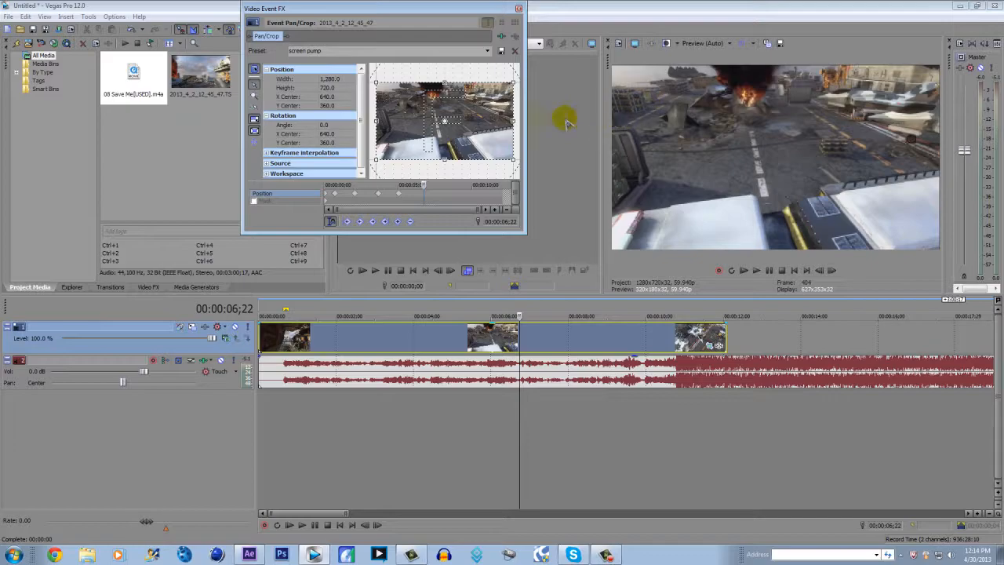
Apply the (Default) preset at 00:00:06;22 and the screen pump preset one frame on, at 00:00:06;23
left_click(474, 51)
left_click(469, 60)
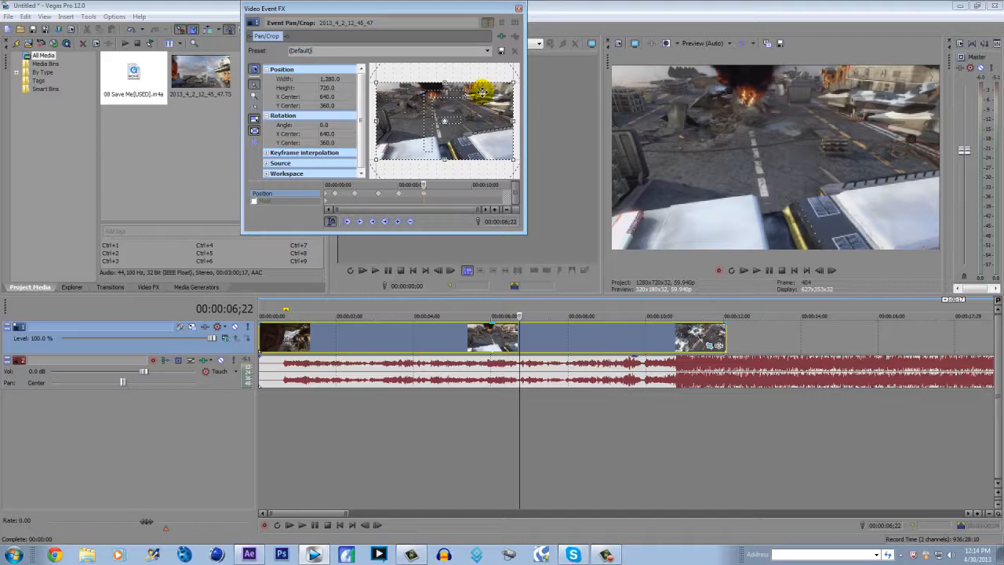
left_click(425, 201)
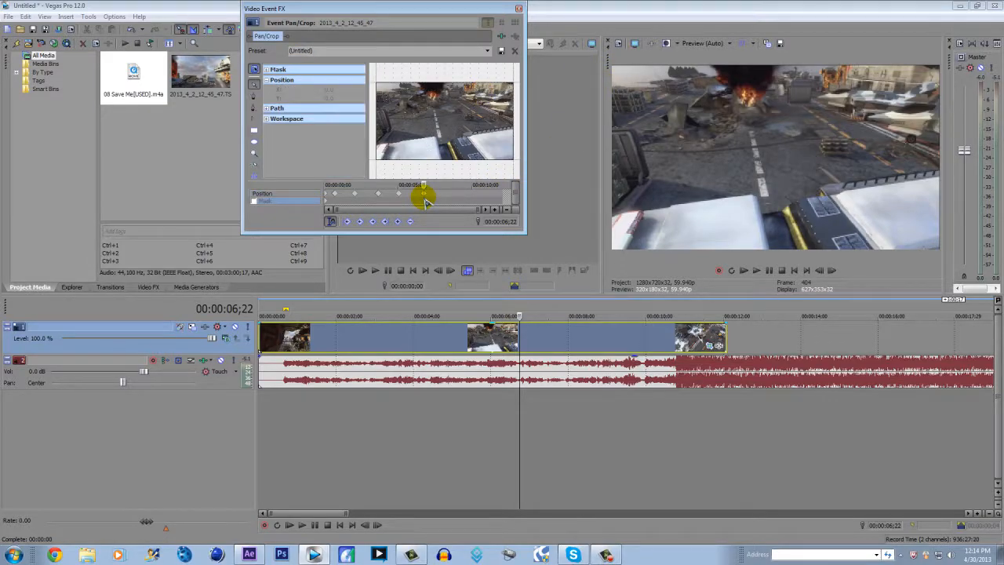
key("Right")
key("Right")
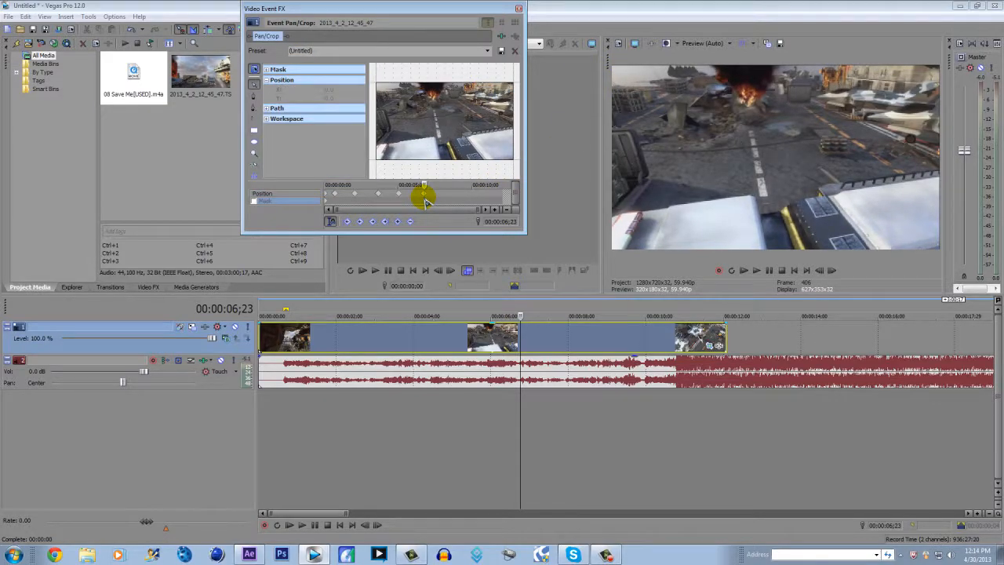
left_click(487, 51)
left_click(493, 53)
left_click(419, 192)
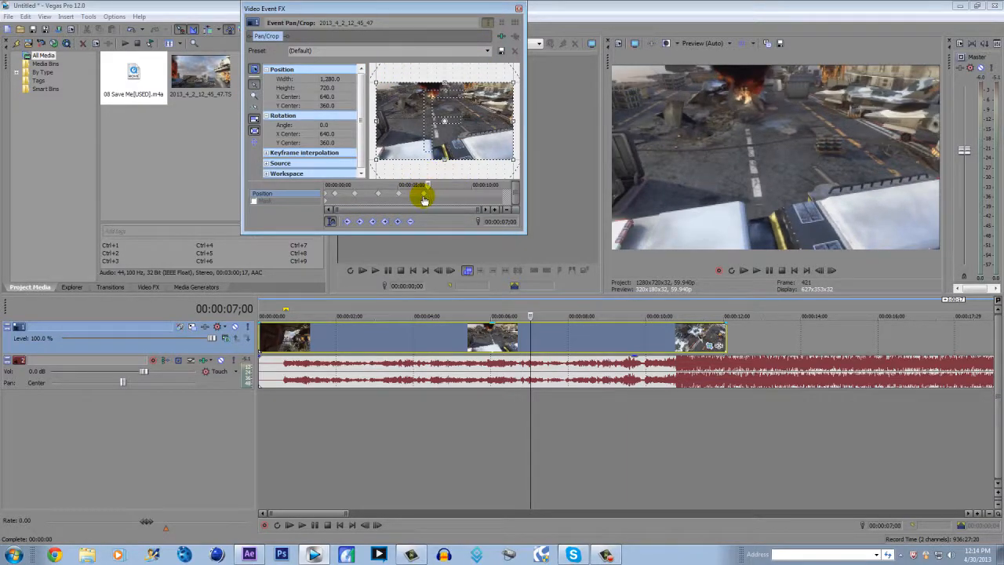
left_click(424, 199)
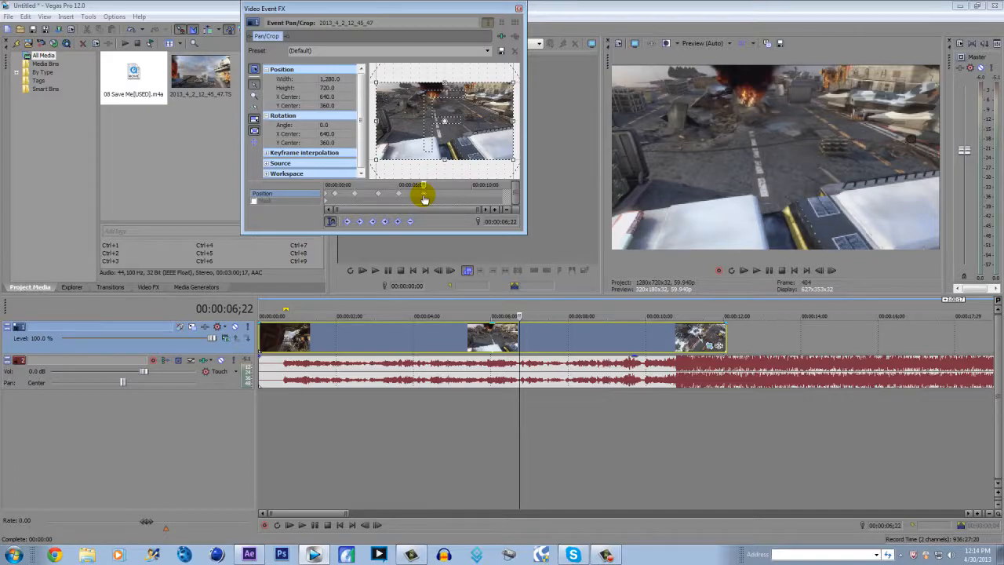
left_click(488, 51)
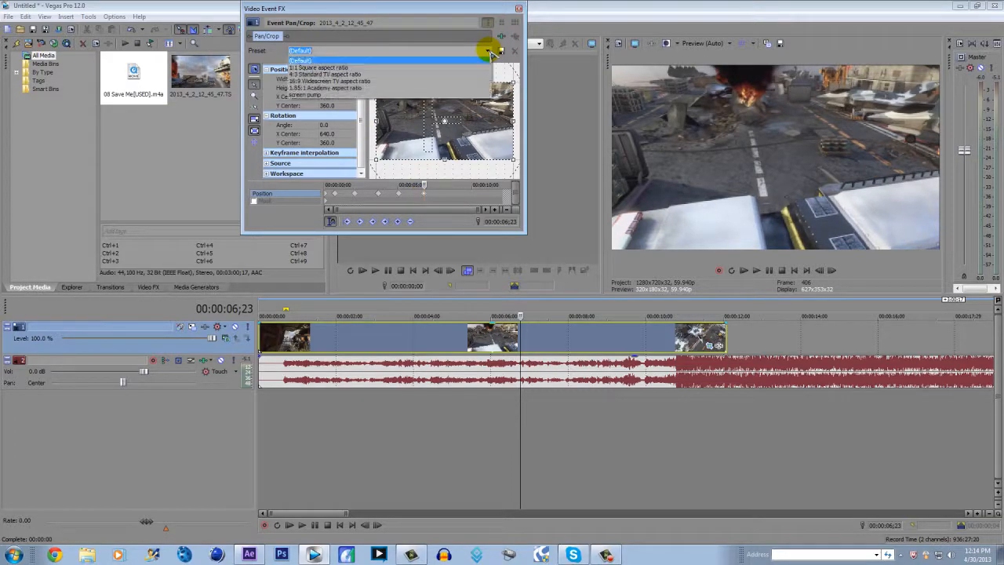
left_click(435, 96)
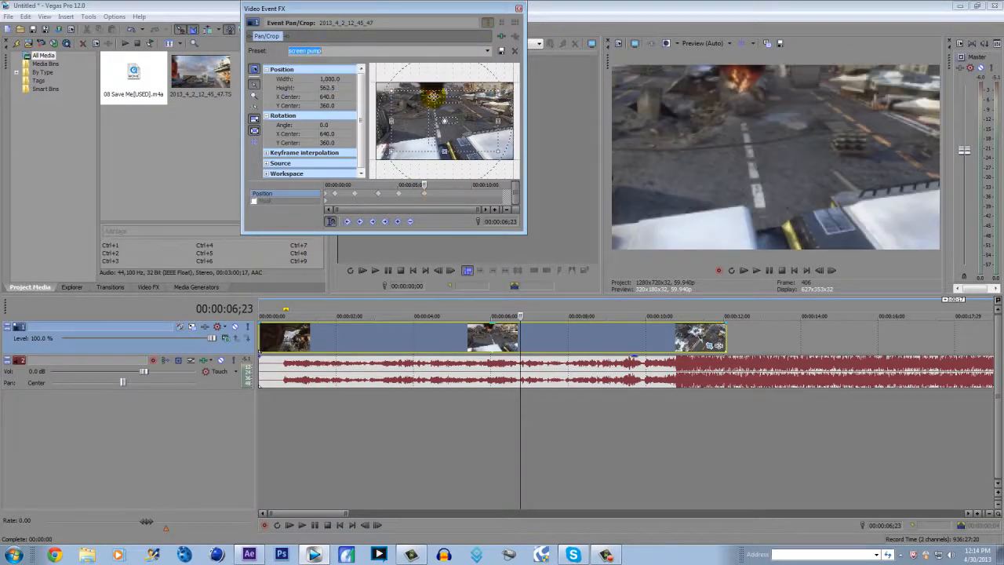
Apply the (Default) preset at 00:00:08;15 to return the crop to full framing
left_click(450, 188)
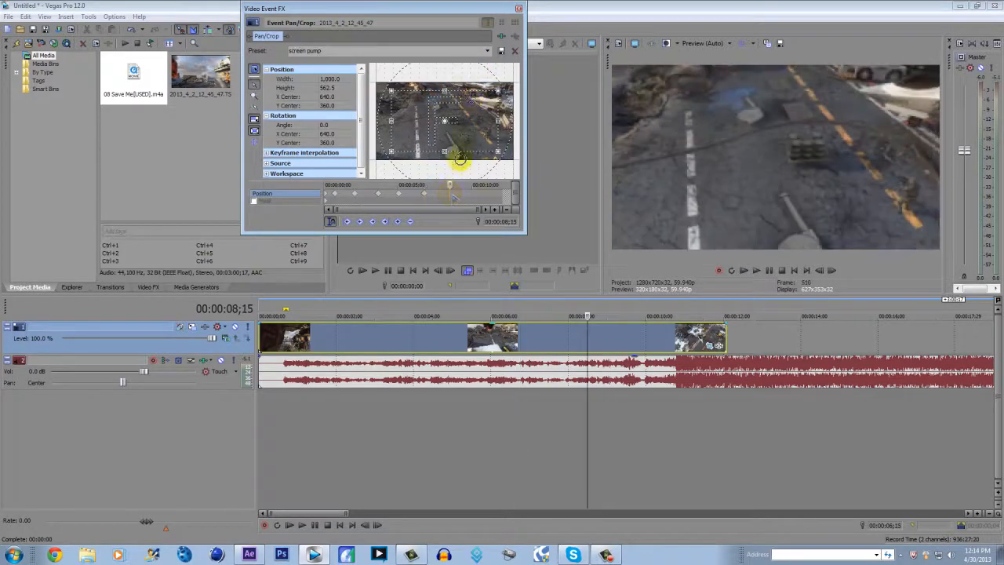
left_click(487, 52)
left_click(451, 60)
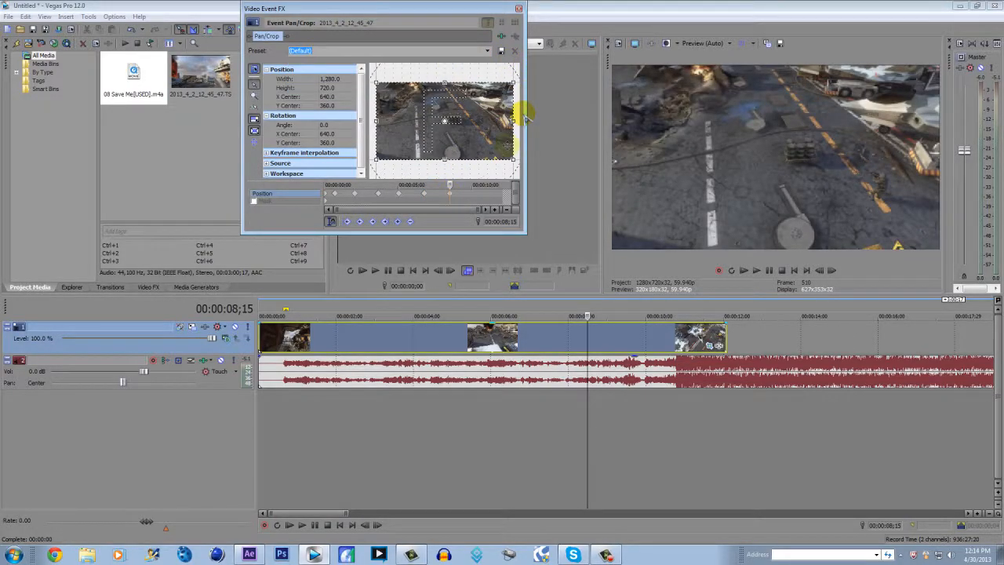
Play the clip with the song from near its start to review the screen pumps, and close the Pan/Crop window
left_click(264, 311)
left_click(264, 311)
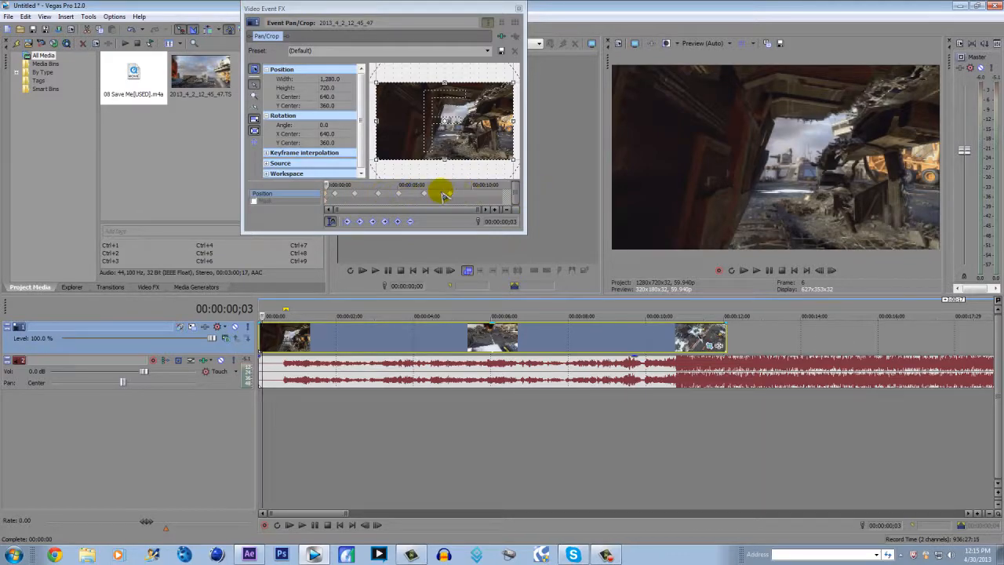
key("space")
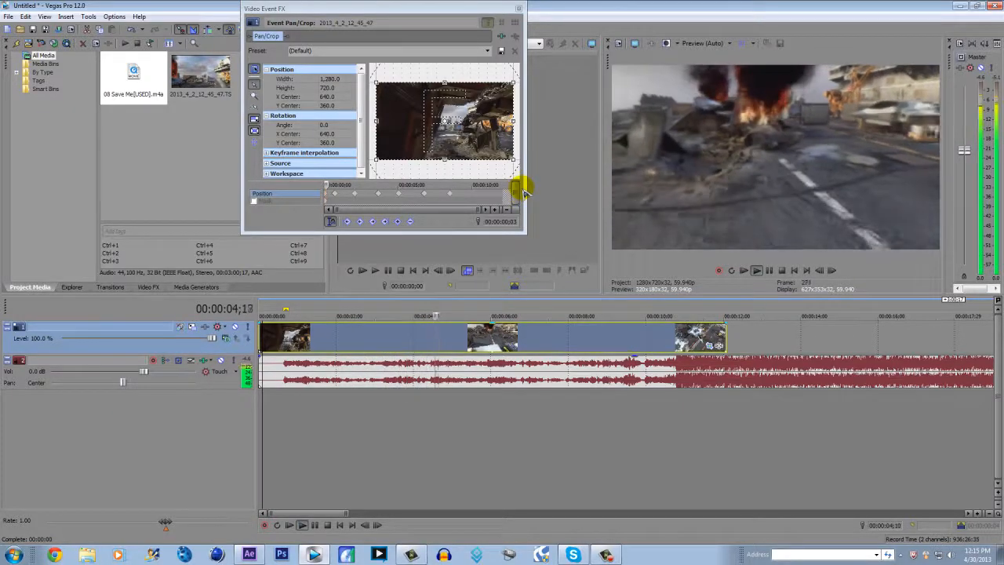
key("space")
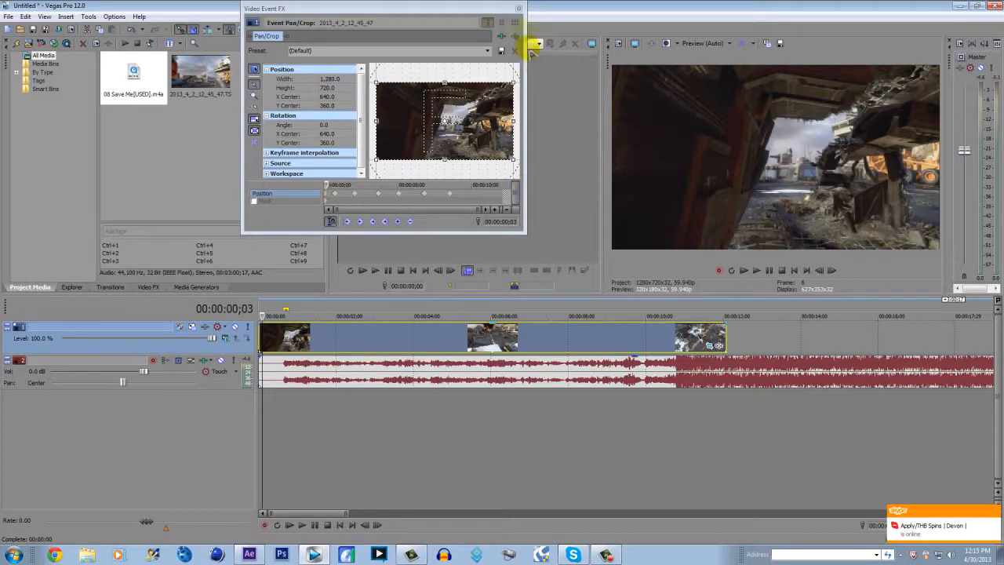
left_click(519, 10)
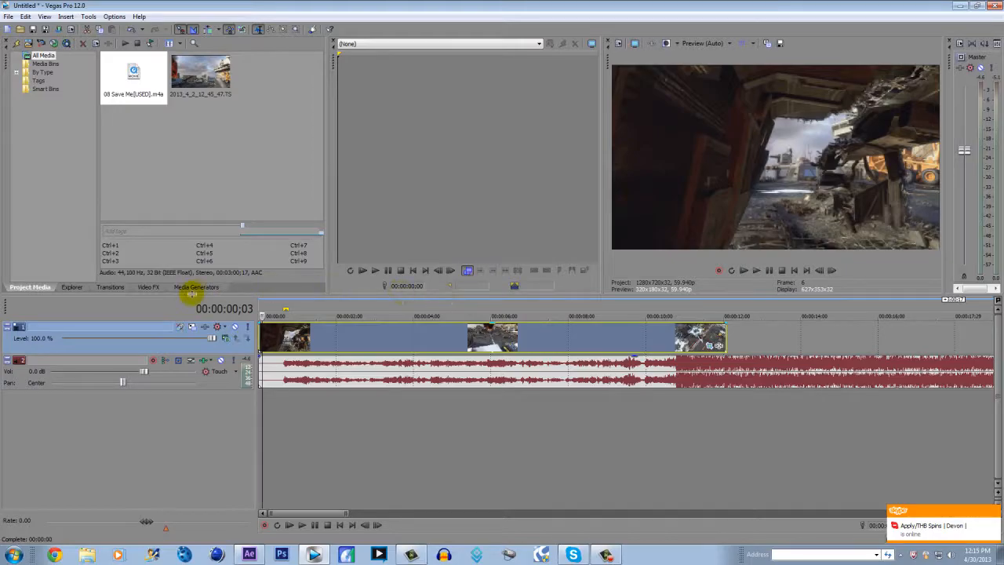
Switch to After Effects and scrub through the 2013_3_9_11_27_14.TS clip in Comp 1, ending back at its start
left_click(249, 555)
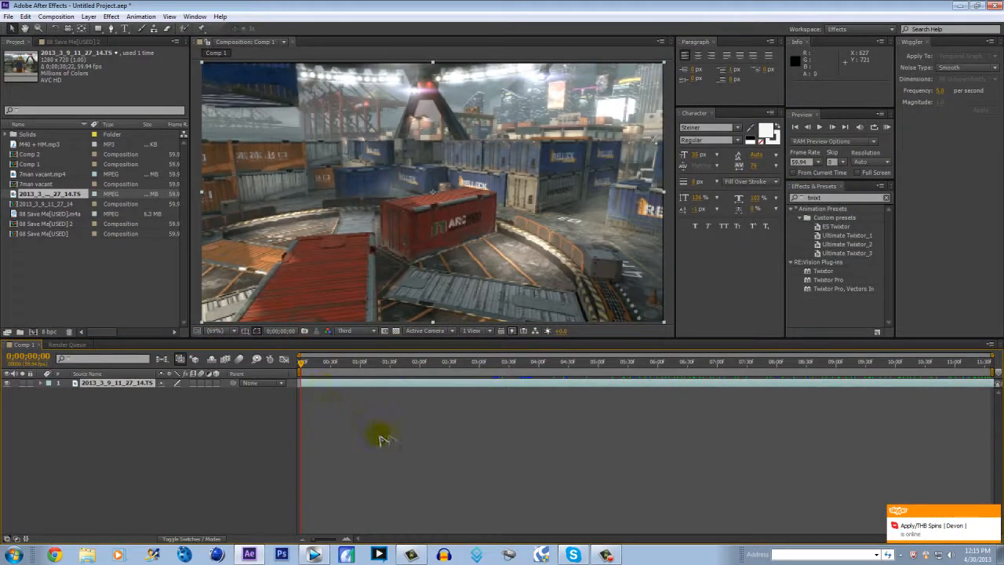
left_click_drag(326, 369, 391, 365)
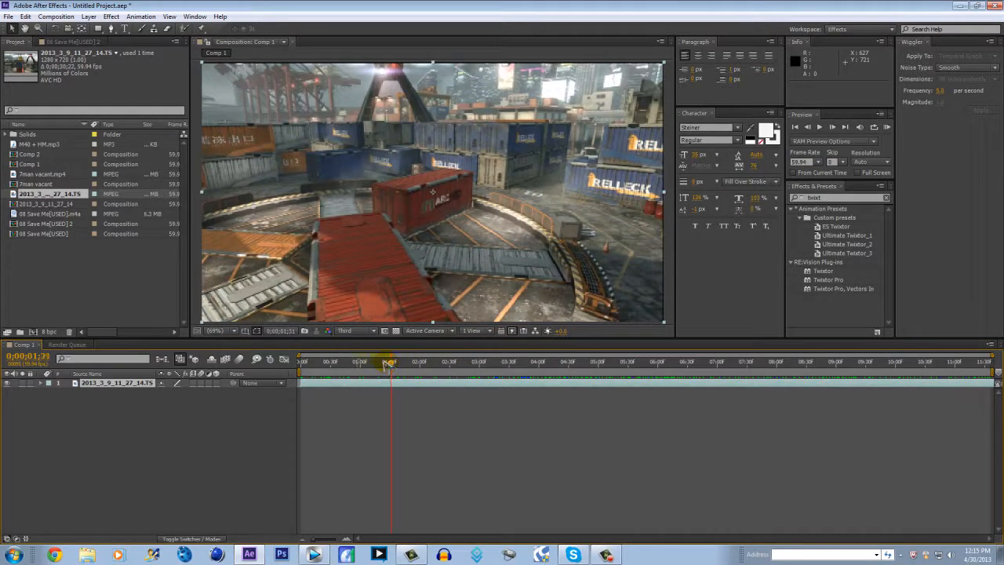
left_click(324, 366)
left_click_drag(434, 374, 407, 367)
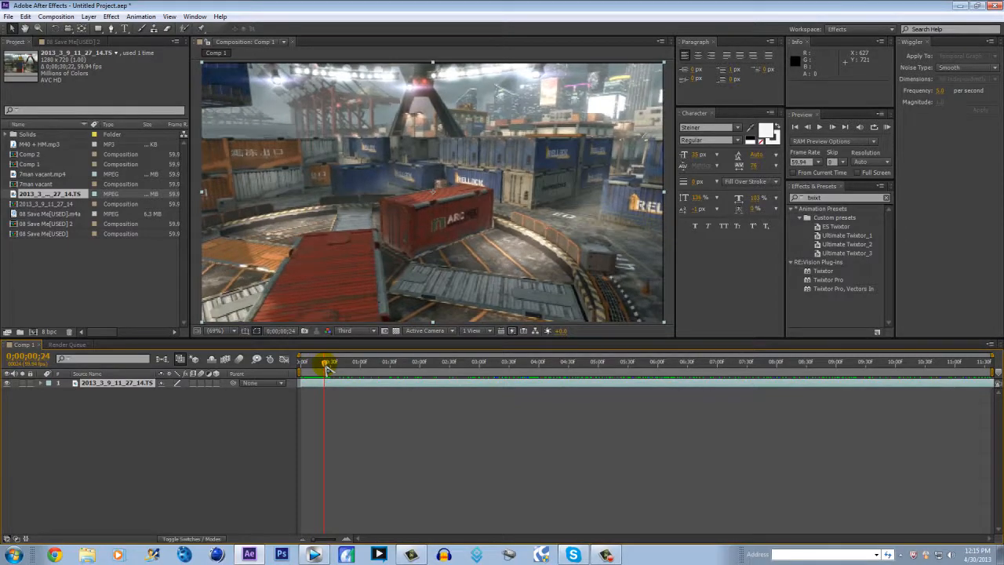
mouse_move(329, 366)
left_mouse_down()
mouse_move(343, 367)
mouse_move(329, 369)
left_mouse_up()
left_click_drag(339, 367, 247, 367)
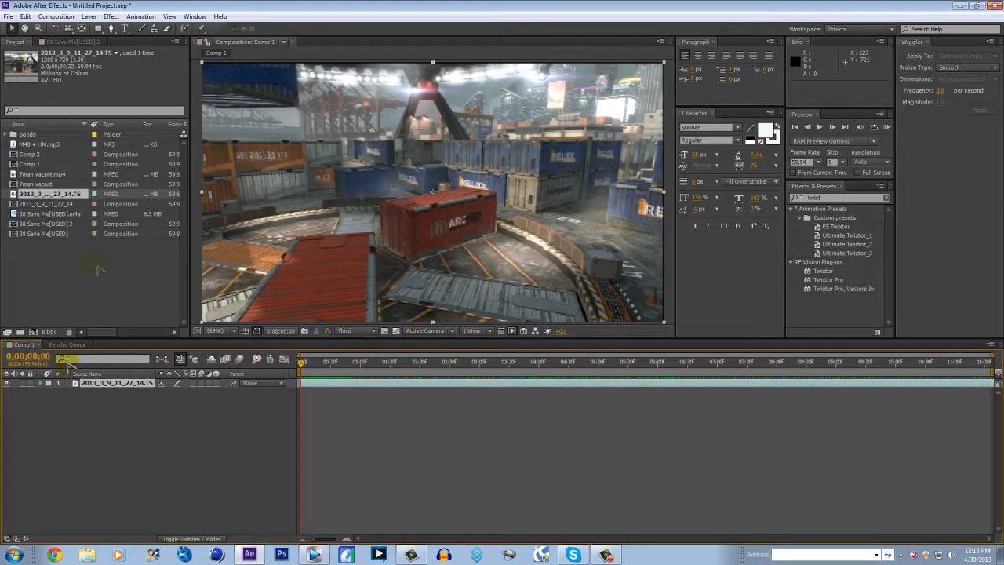
Add 08 Save Me[USED].m4a to Comp 1 below the video clip and reveal its audio waveform
left_click_drag(35, 213, 149, 455)
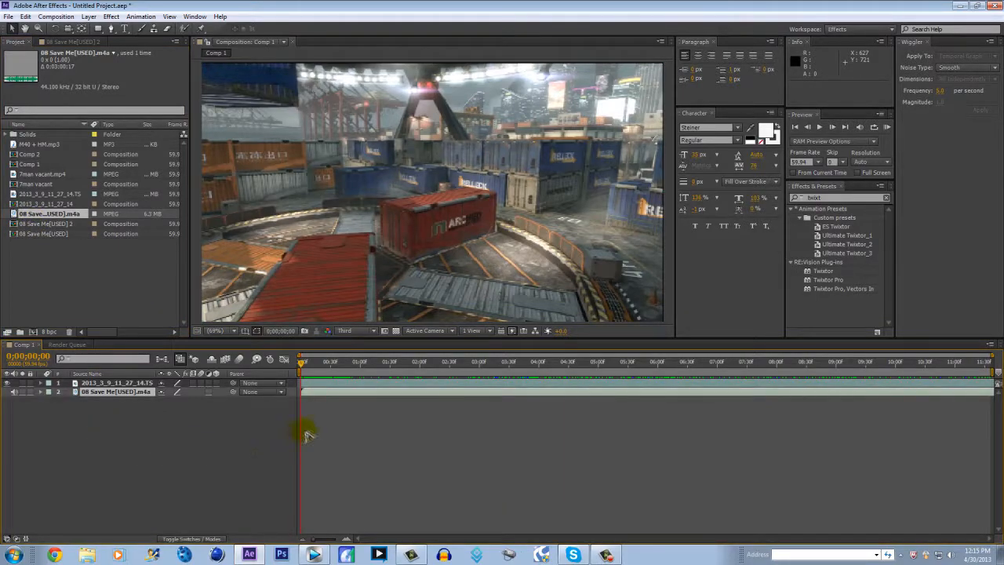
key("l")
key("l")
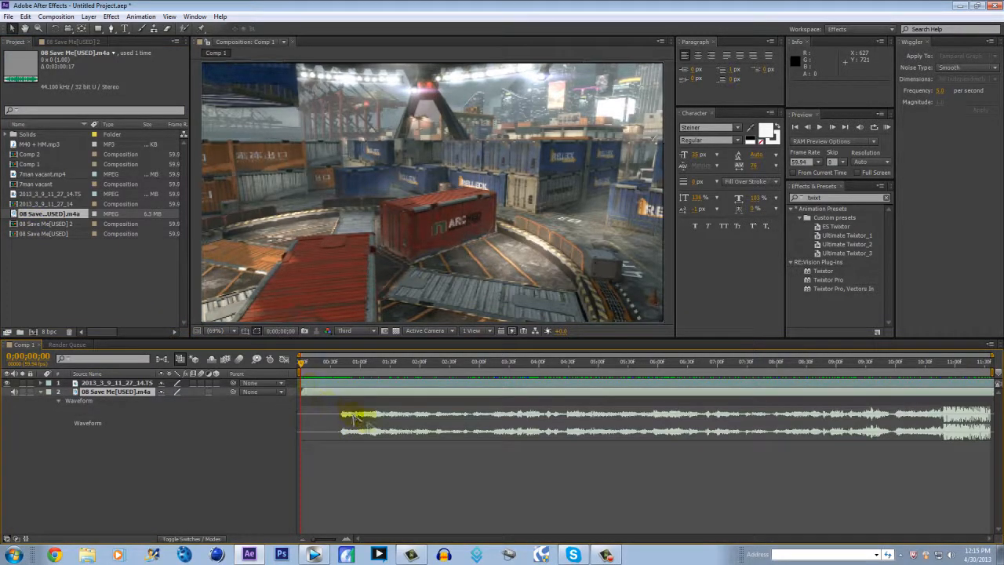
Add a layer marker to the song layer at its first beat, 0;00;00;41
left_click(342, 365)
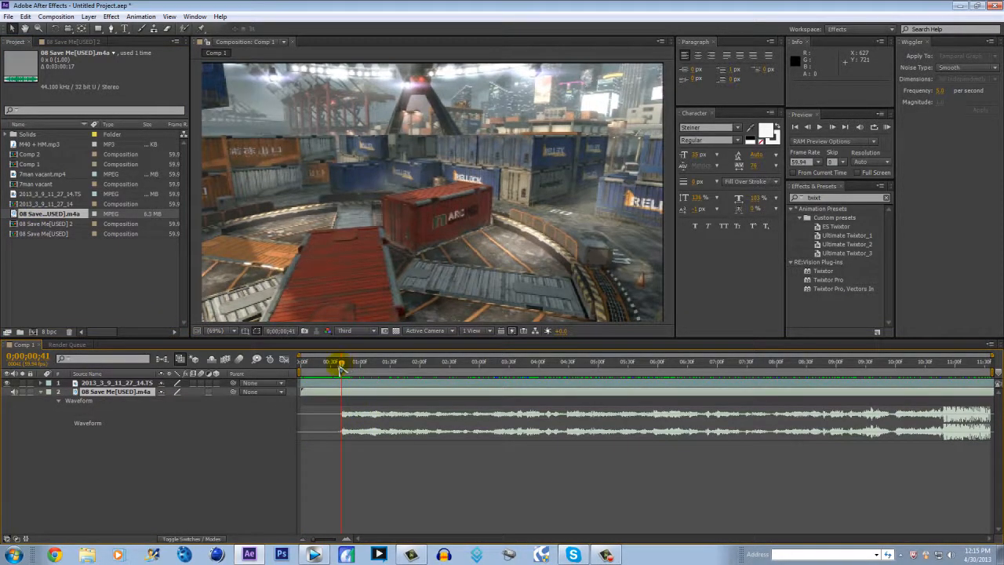
left_click(345, 381)
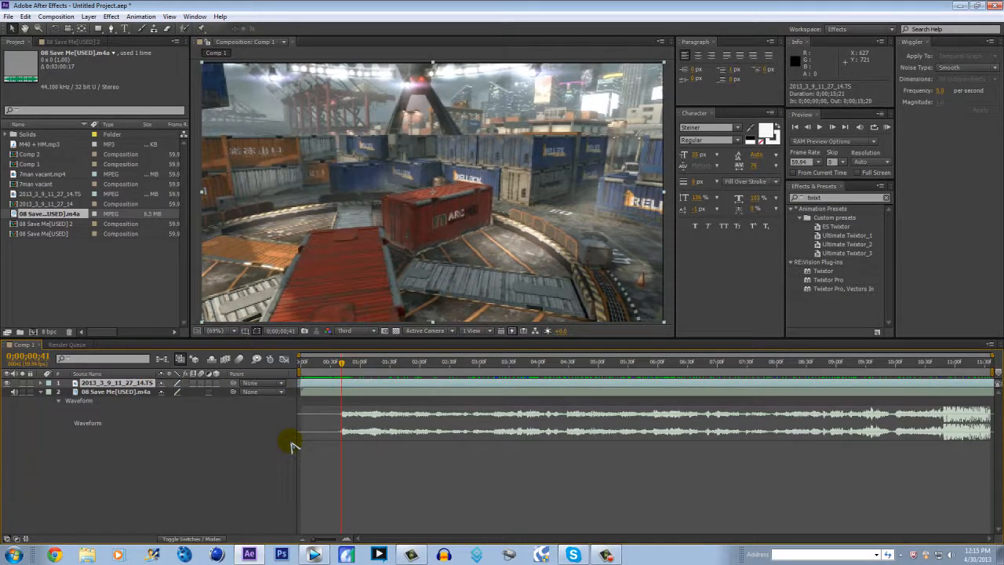
left_click(354, 392)
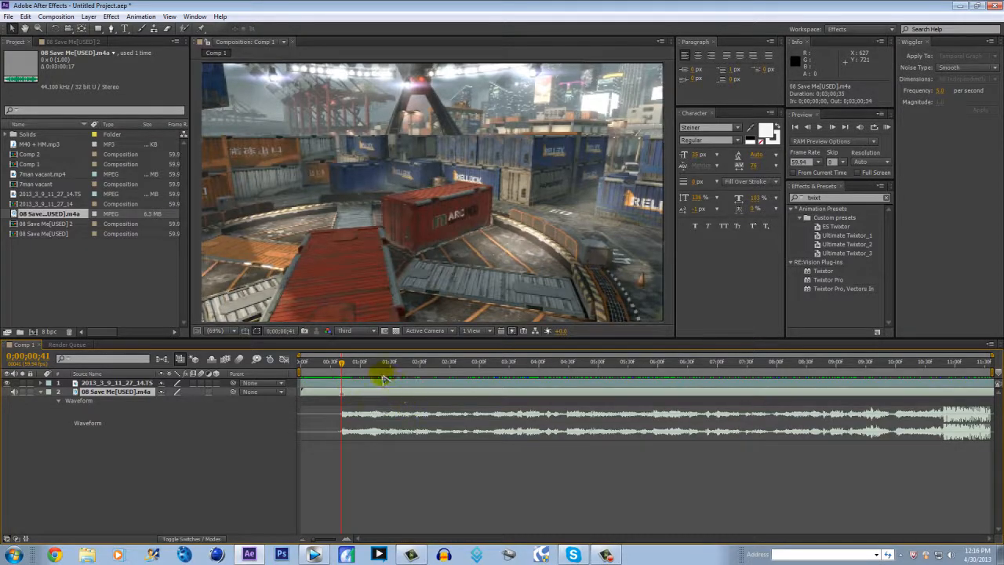
Preview the audio and add beat markers to the song layer at 0;00;03;14 and 0;00;04;28
mouse_move(384, 378)
left_mouse_down()
mouse_move(463, 377)
mouse_move(495, 364)
left_mouse_up()
key("KP_Decimal")
key("KP_Multiply")
key("KP_Decimal")
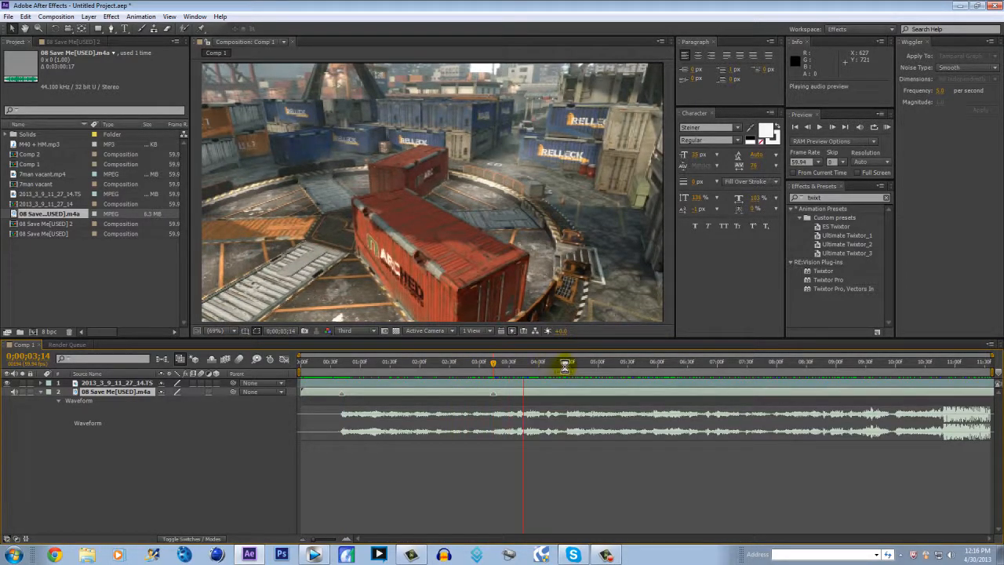
left_click(569, 365)
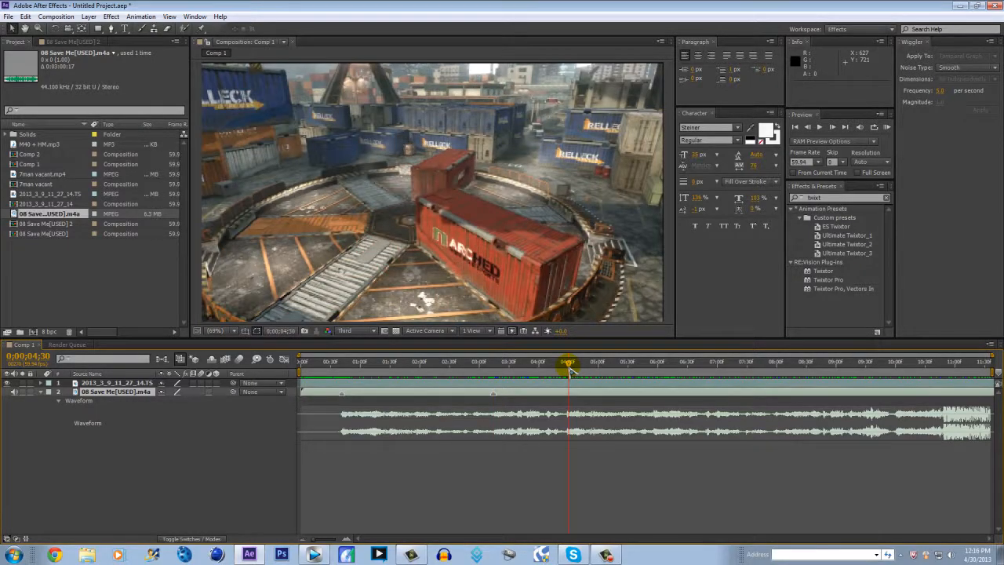
left_click_drag(571, 366, 568, 366)
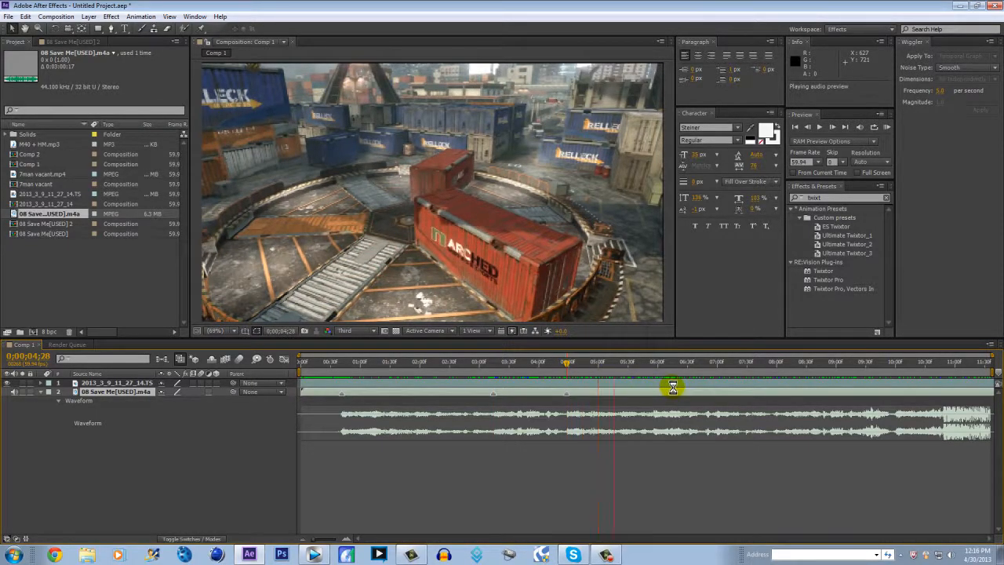
Continue previewing the song and add beat markers to its layer at 0;00;05;43 and 0;00;08;17
left_click_drag(609, 366, 643, 377)
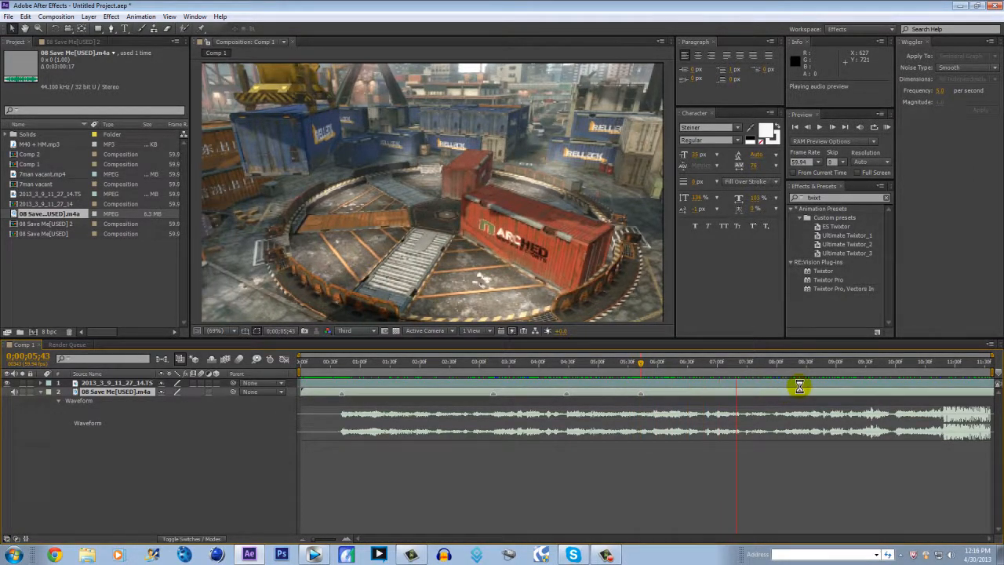
left_click(781, 366)
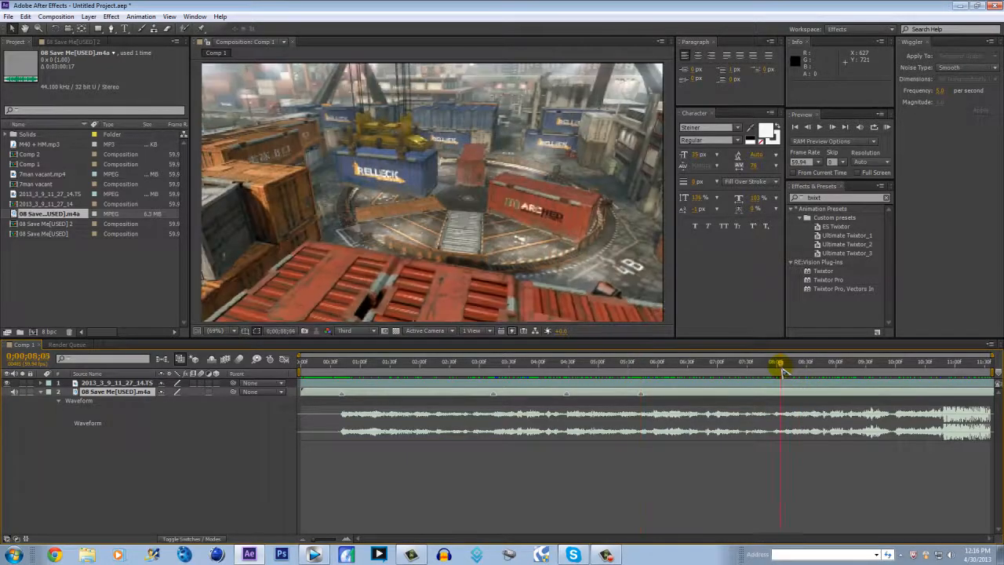
left_click(786, 367)
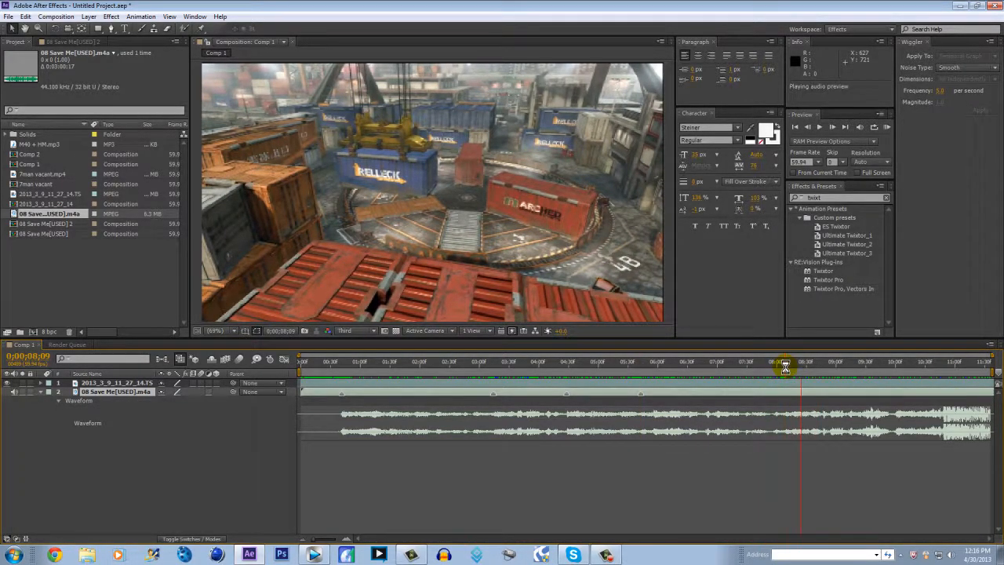
left_click_drag(786, 367, 795, 366)
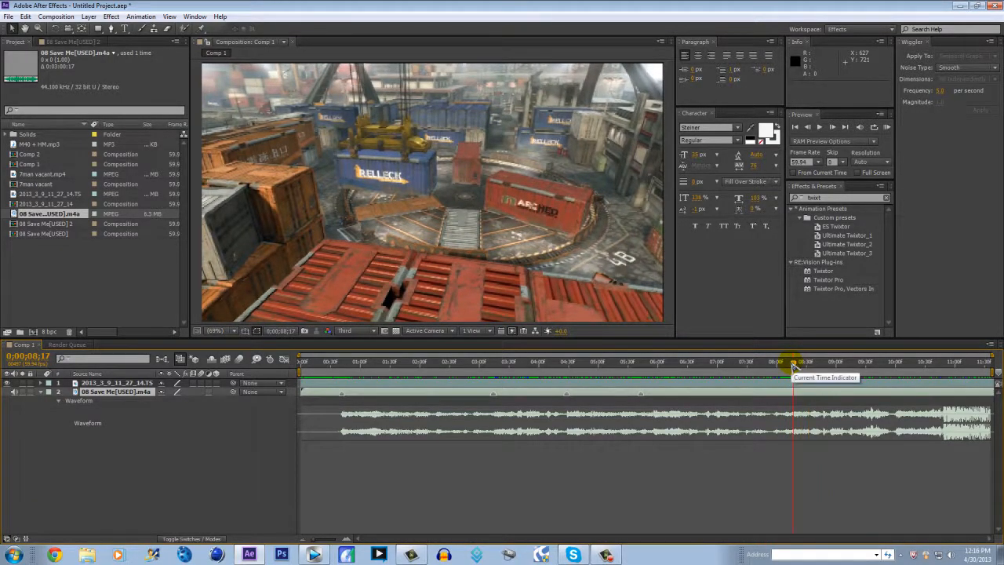
Create a 100% Scale keyframe on the video layer at the first beat marker, 0;00;00;41
left_click(343, 365)
left_click_drag(344, 366, 342, 366)
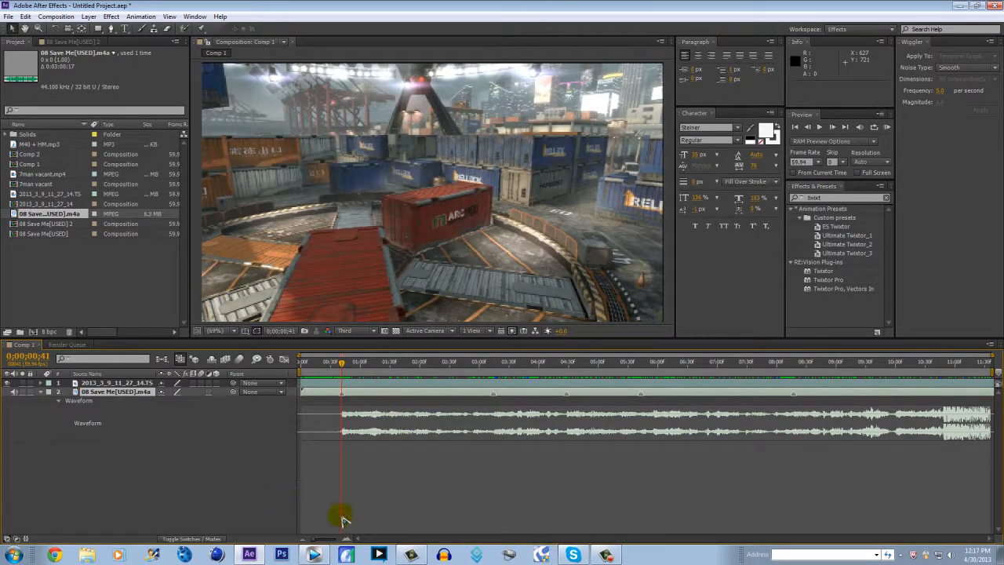
left_click(117, 383)
key("s")
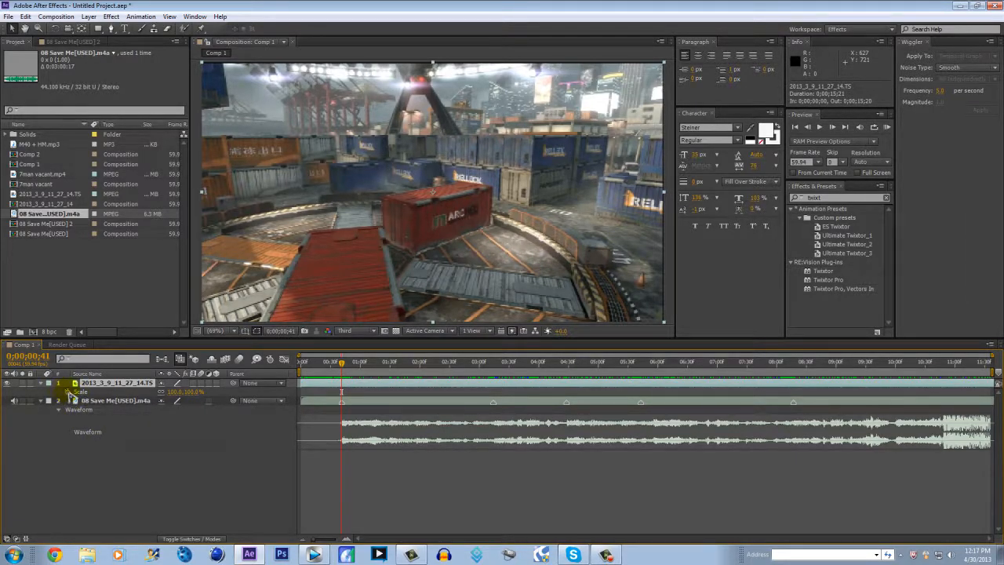
left_click(69, 391)
left_click(100, 369)
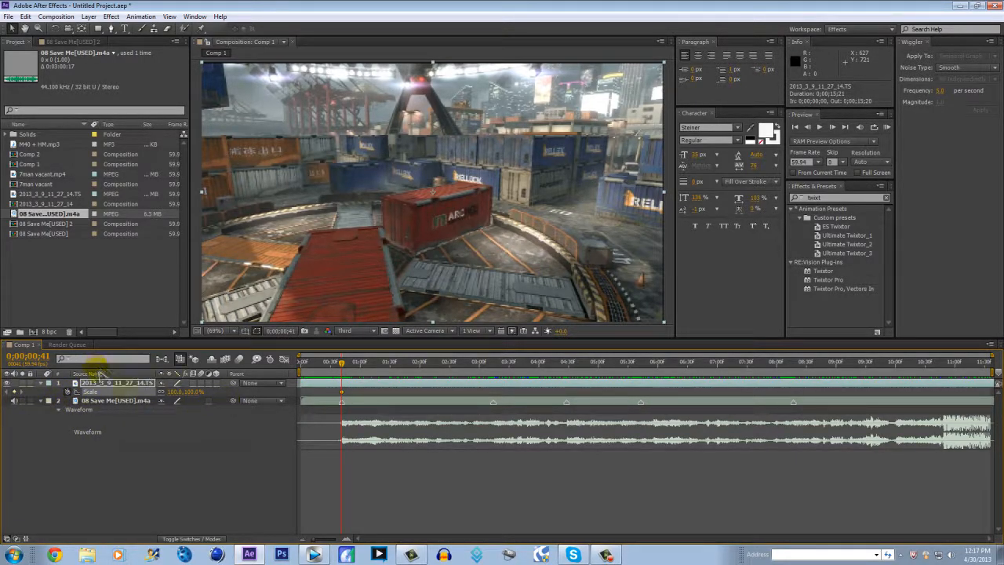
Set the video layer's Scale to 135% one frame on, at 0;00;00;42
key("Page_Down")
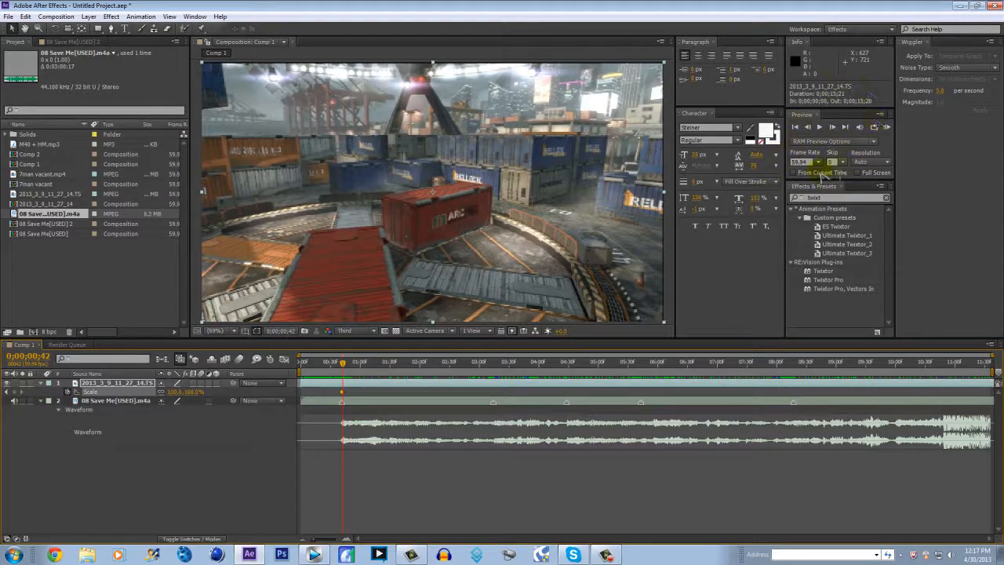
left_click(838, 129)
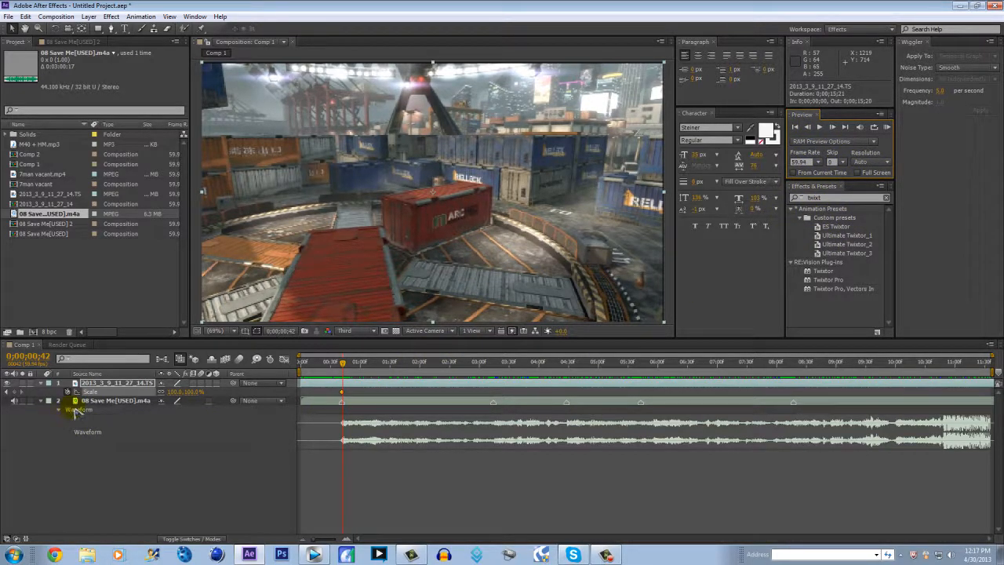
left_click_drag(194, 392, 208, 392)
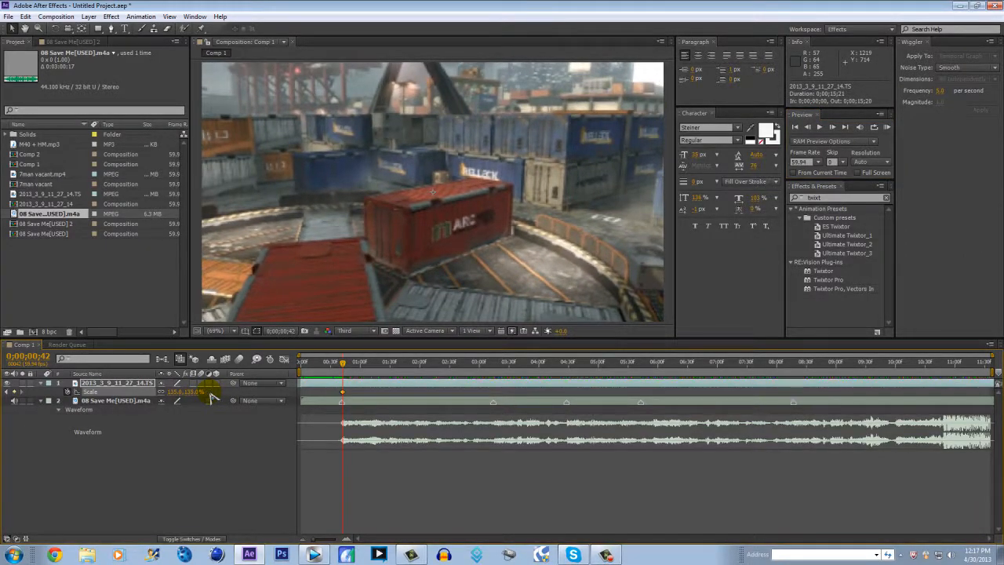
Return the video layer's Scale to 100% at 0;00;01;58
left_click_drag(341, 363, 419, 367)
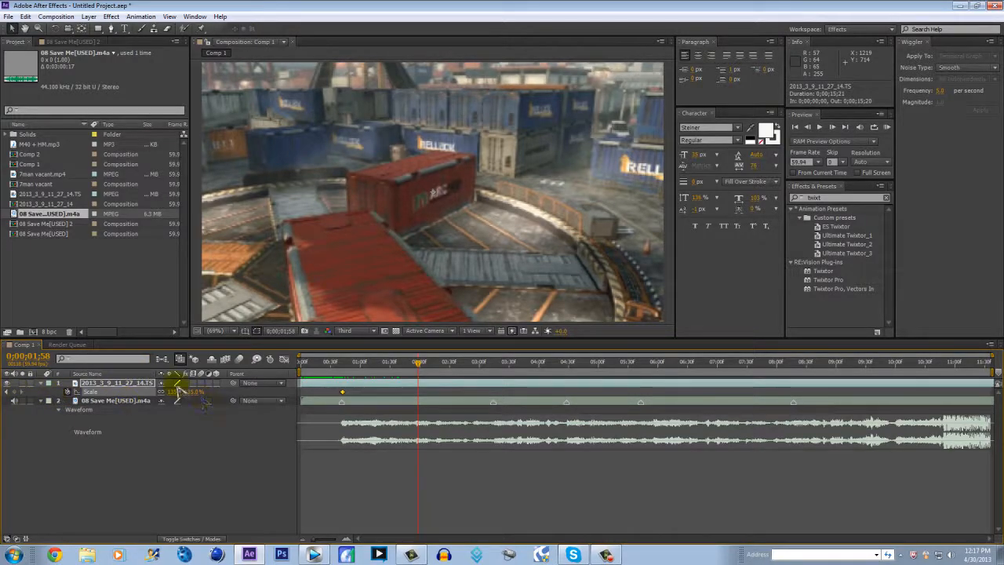
key("Return")
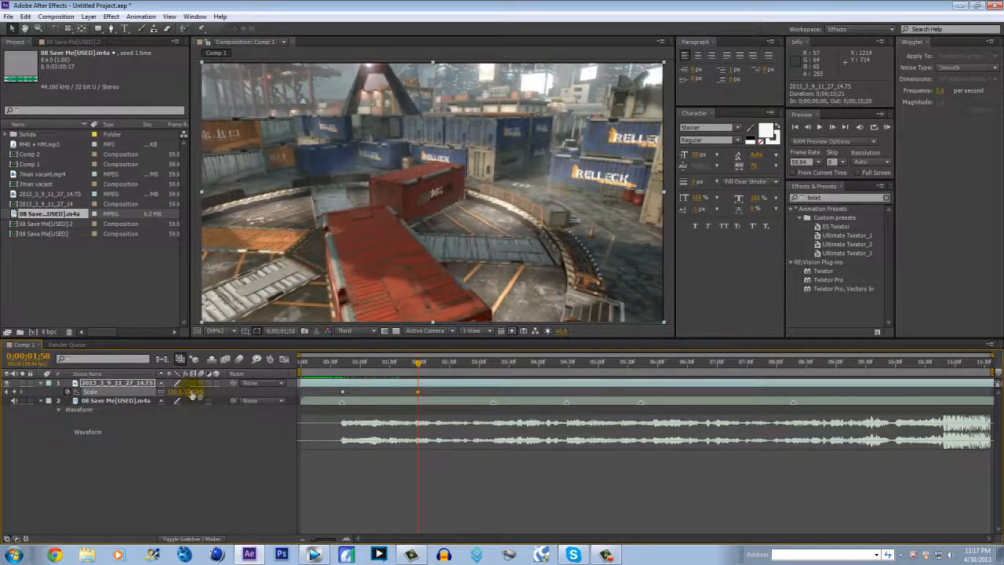
Hold the video layer's Scale with a 100% keyframe at the 0;00;03;14 beat marker and set it to 135% at 0;00;03;15
left_click_drag(343, 365, 493, 381)
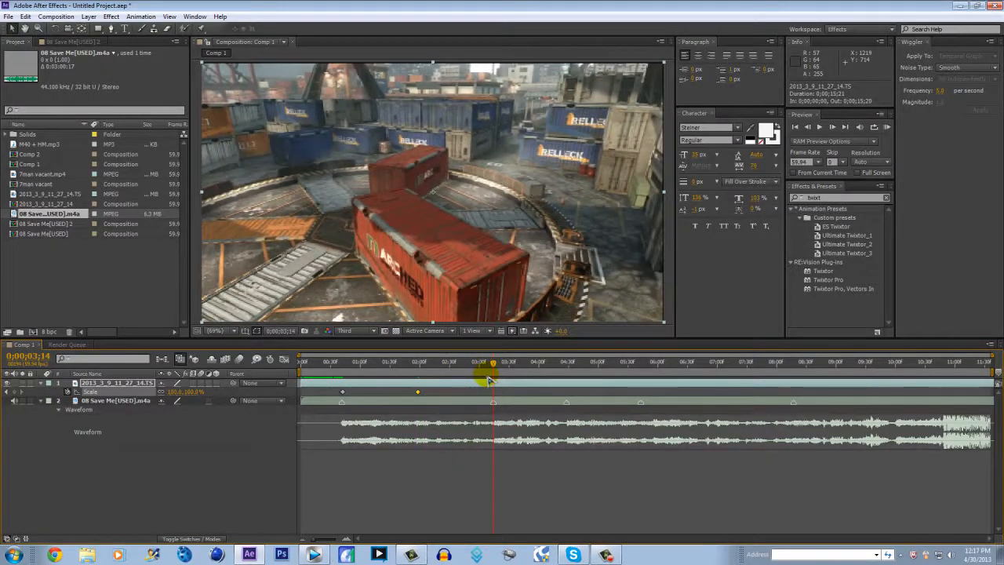
left_click(13, 392)
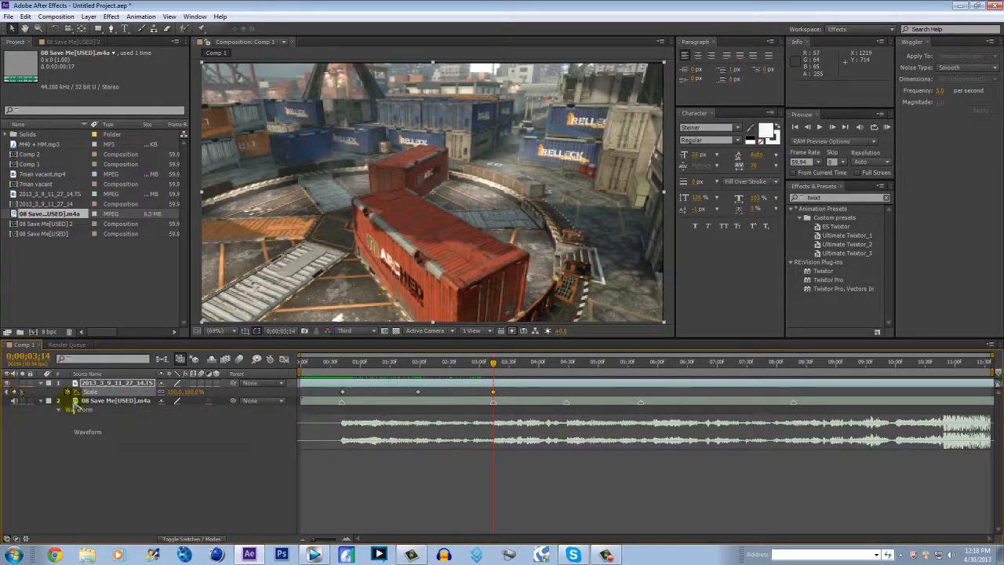
key("Page_Down")
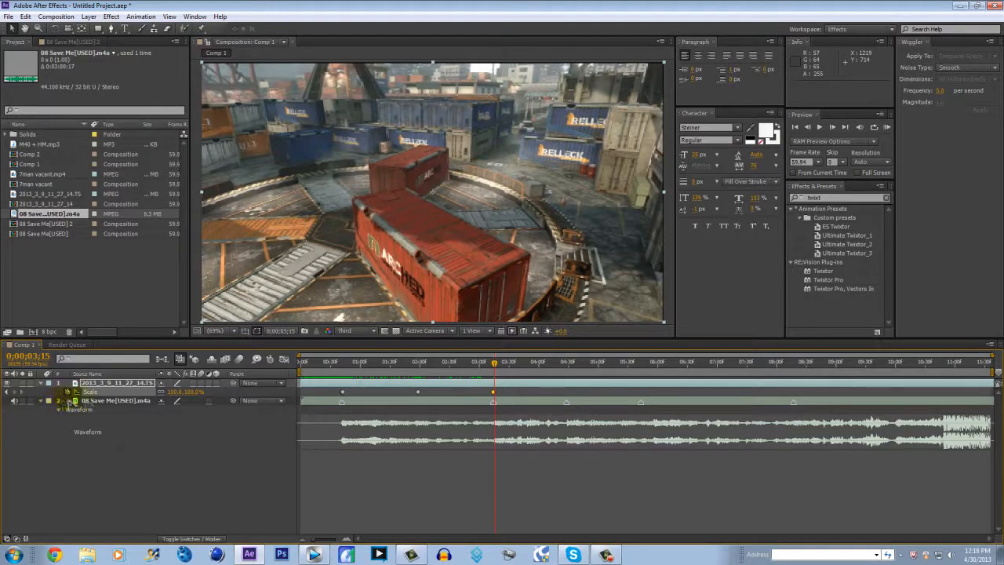
left_click_drag(192, 392, 214, 394)
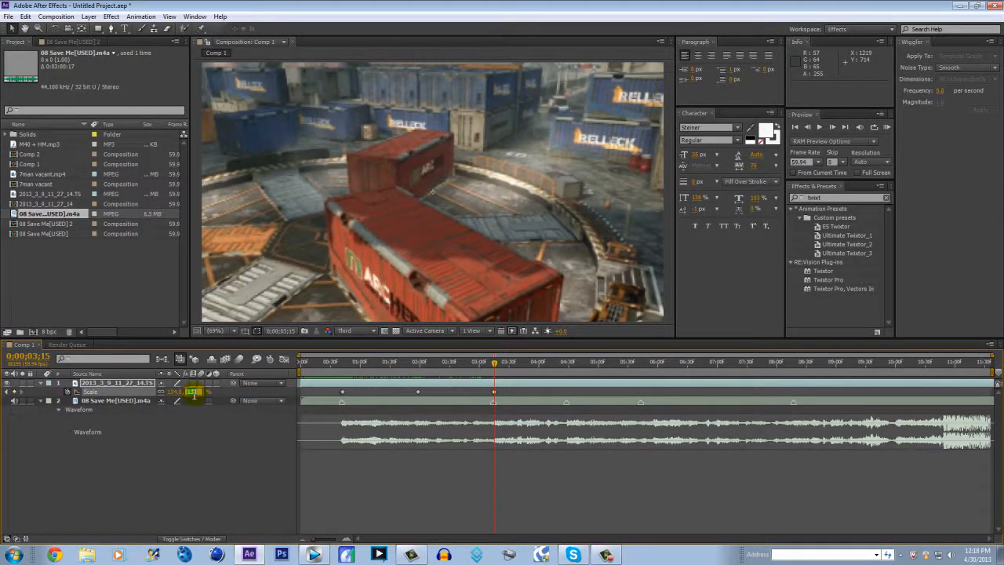
type("135")
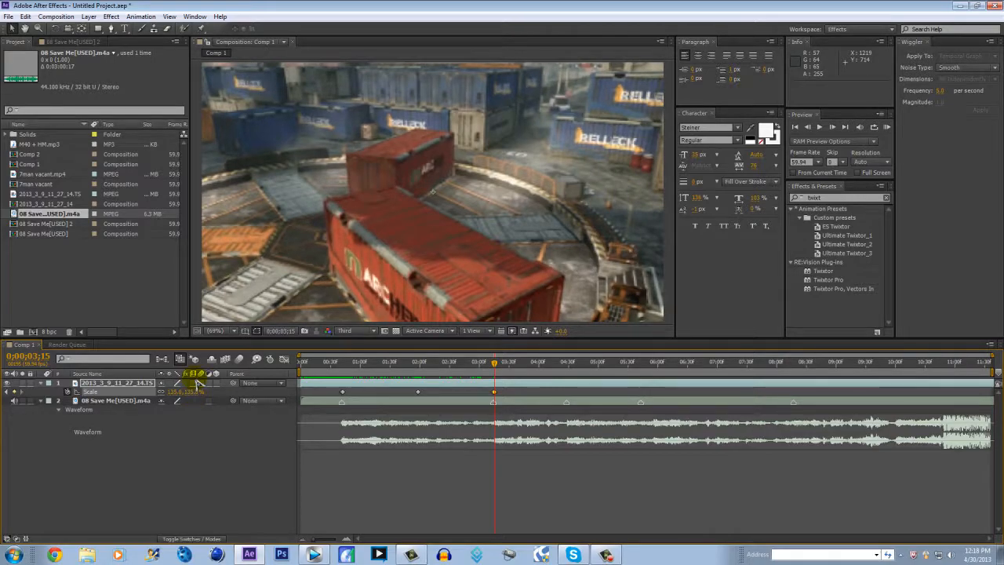
Bring the video layer's Scale back down to 100% at 0;00;03;56
left_click_drag(526, 363, 535, 363)
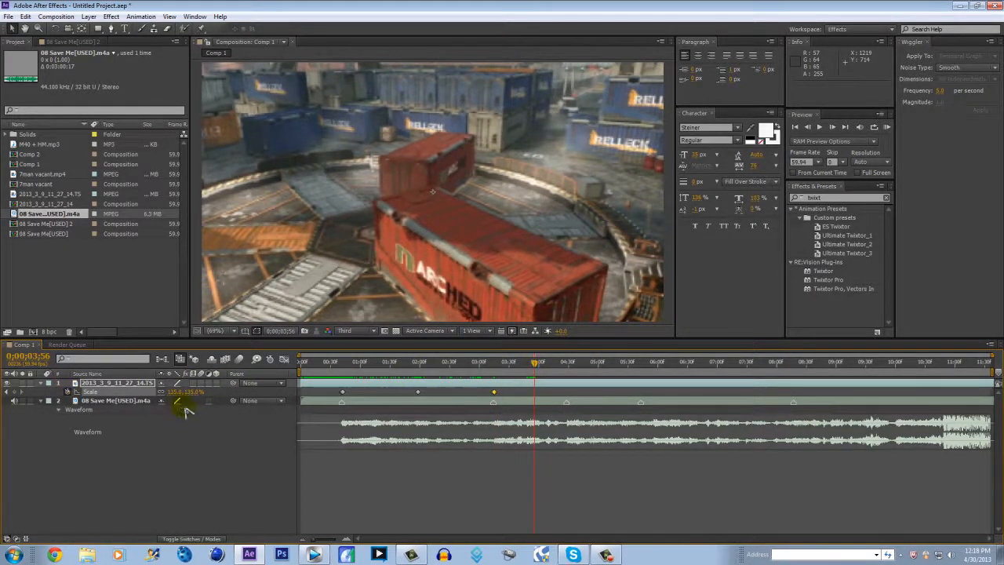
type("100")
key("Return")
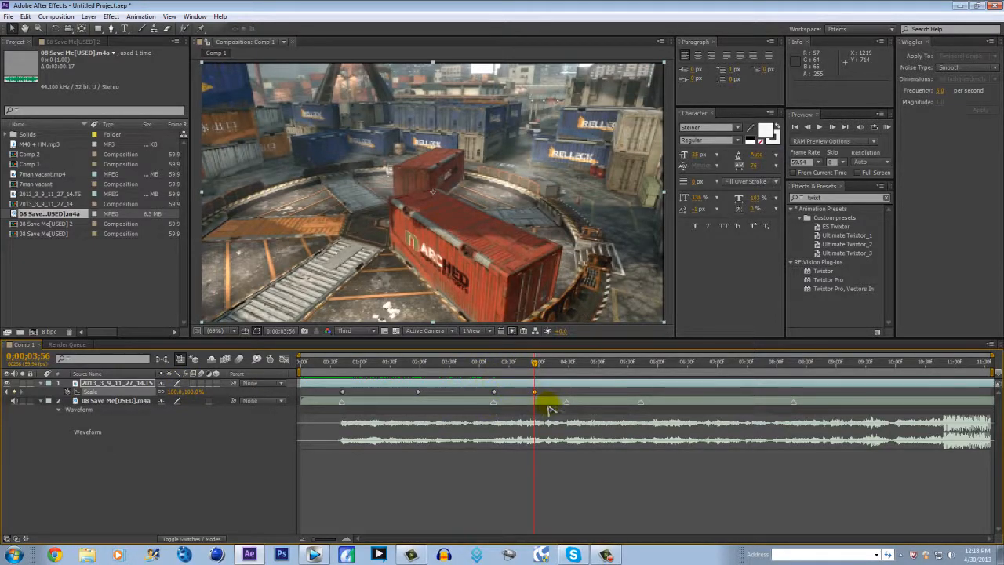
Copy the second pump's three Scale keyframes, paste them at the 0;00;04;28 and 0;00;05;43 beat markers, and play a RAM preview
left_click_drag(535, 369, 569, 375)
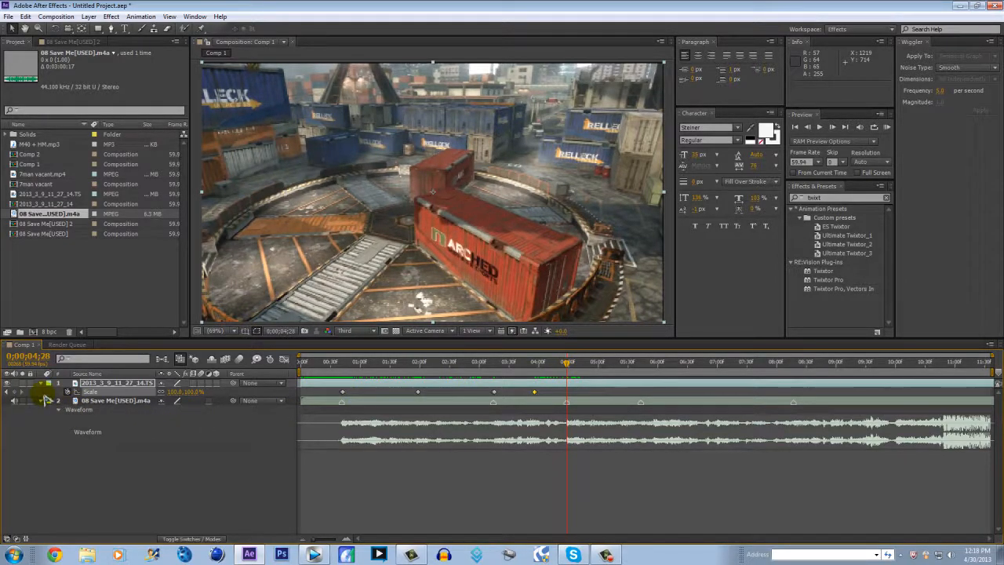
left_click_drag(548, 390, 479, 399)
key("ctrl+c")
key("ctrl+v")
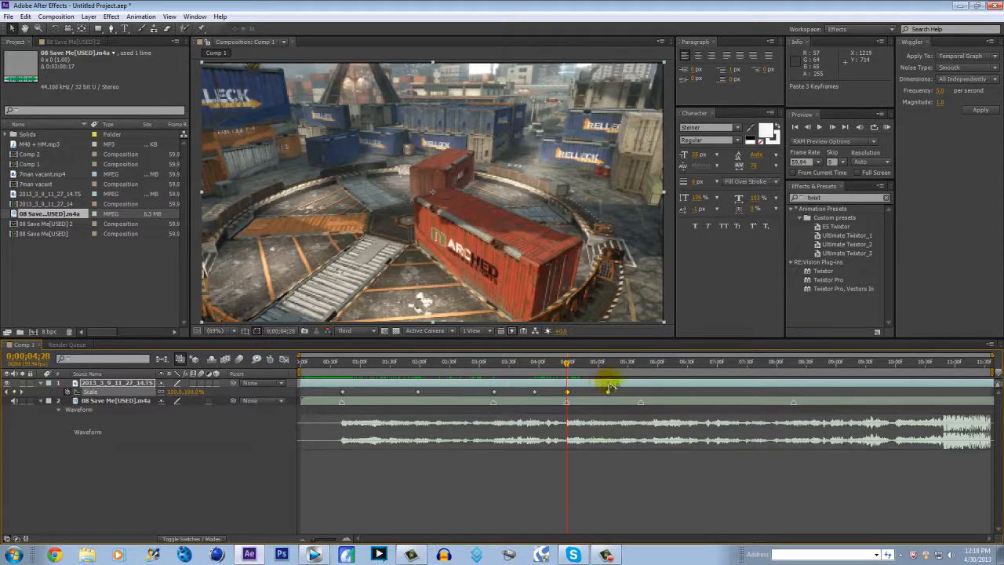
left_click(642, 363)
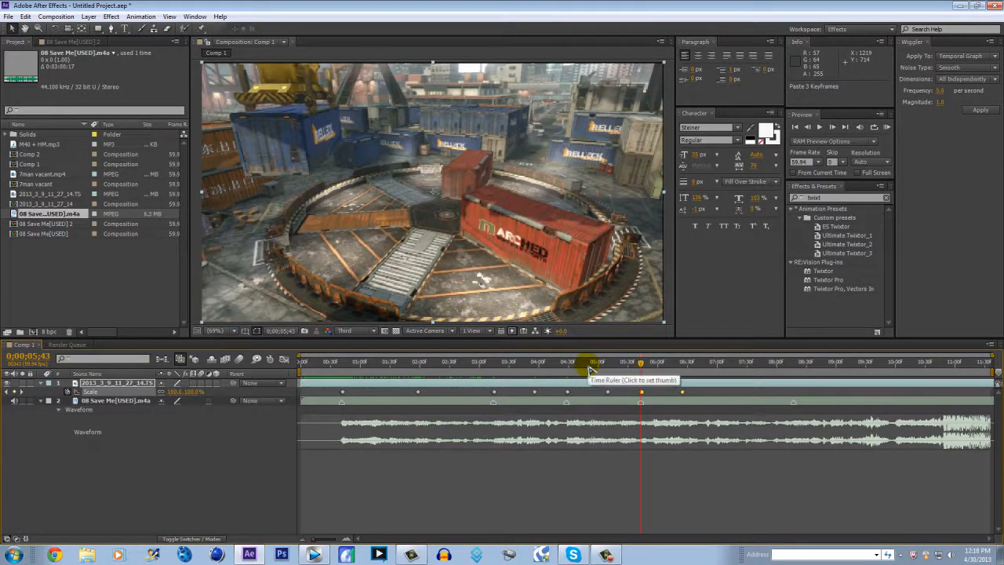
key("KP_0")
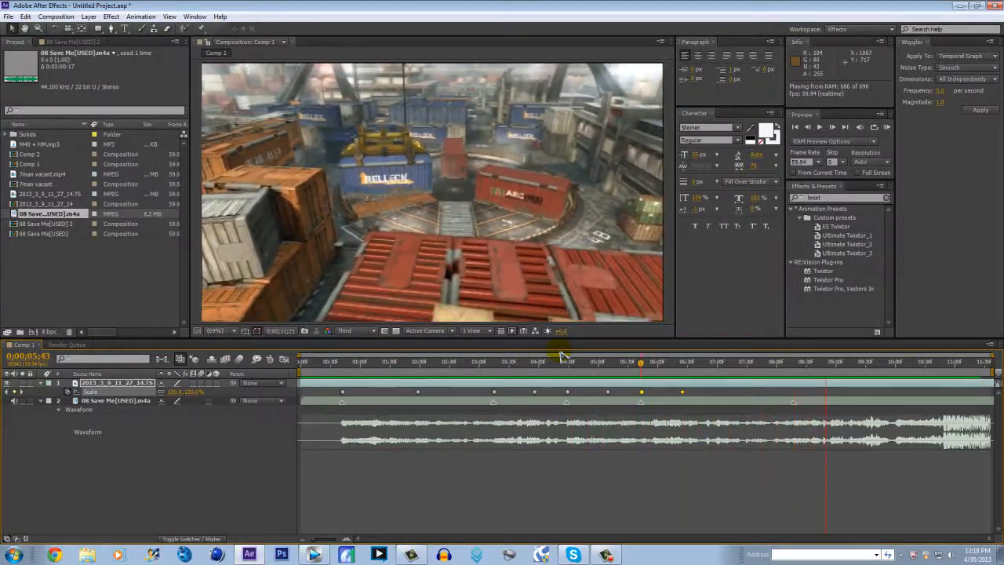
key("space")
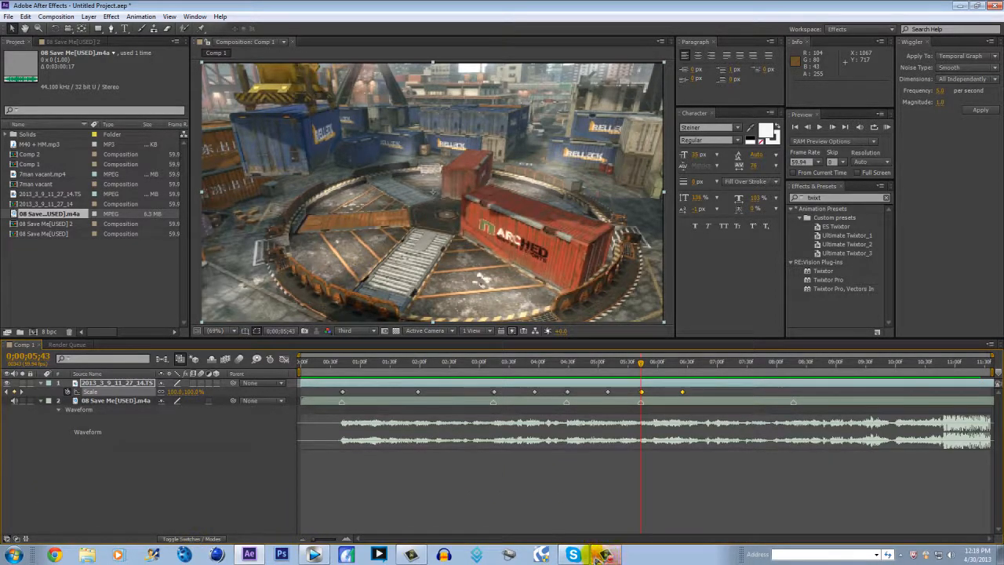
Open the YouTube video linked in the Skype chat, view its uploader's channel with the video paused, and return to After Effects
left_click(573, 555)
left_click(572, 391)
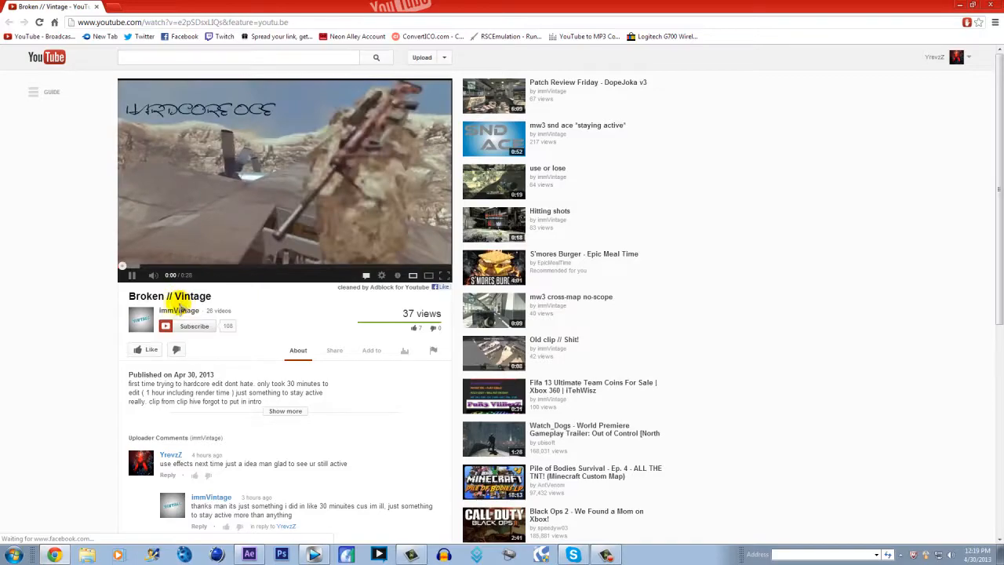
left_click(177, 312)
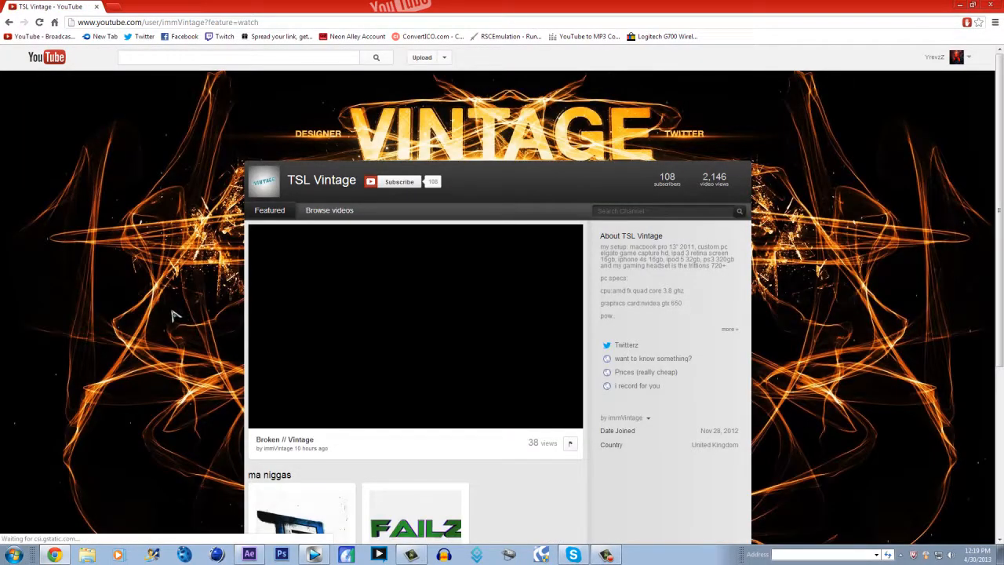
left_click(357, 283)
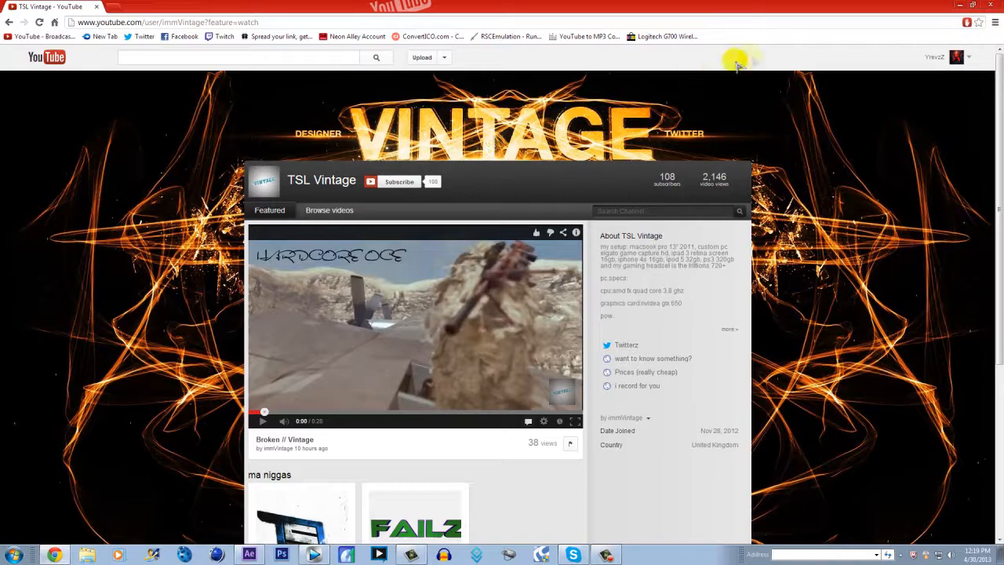
left_click(991, 6)
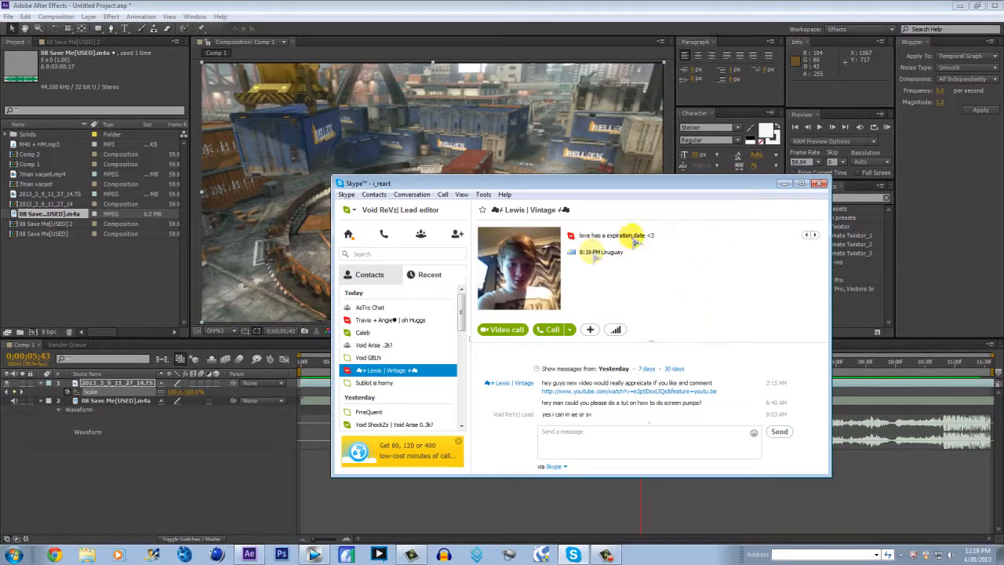
left_click(788, 184)
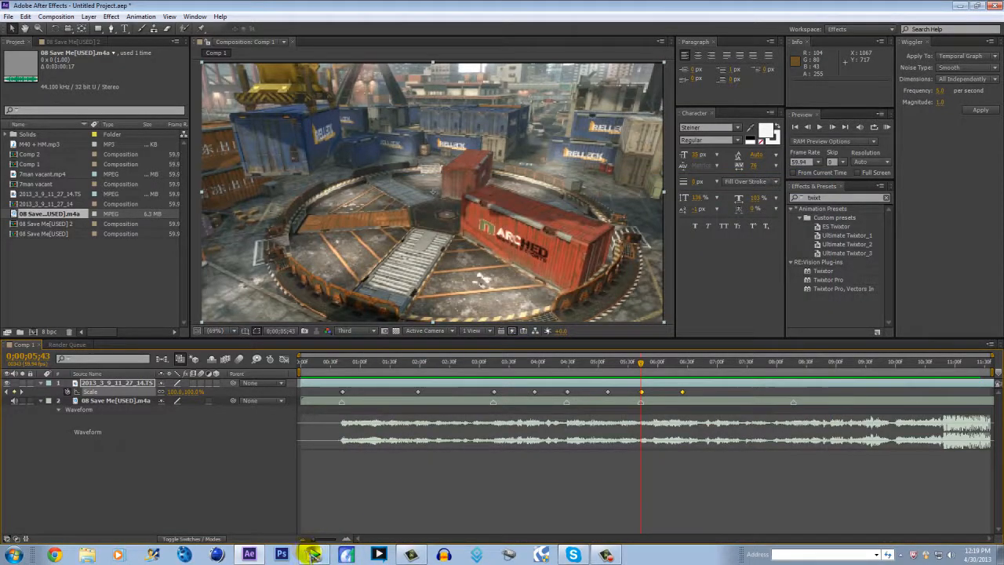
Switch to Vegas Pro to look at the project there, and return to After Effects
left_click(314, 555)
left_click(314, 554)
left_click(314, 554)
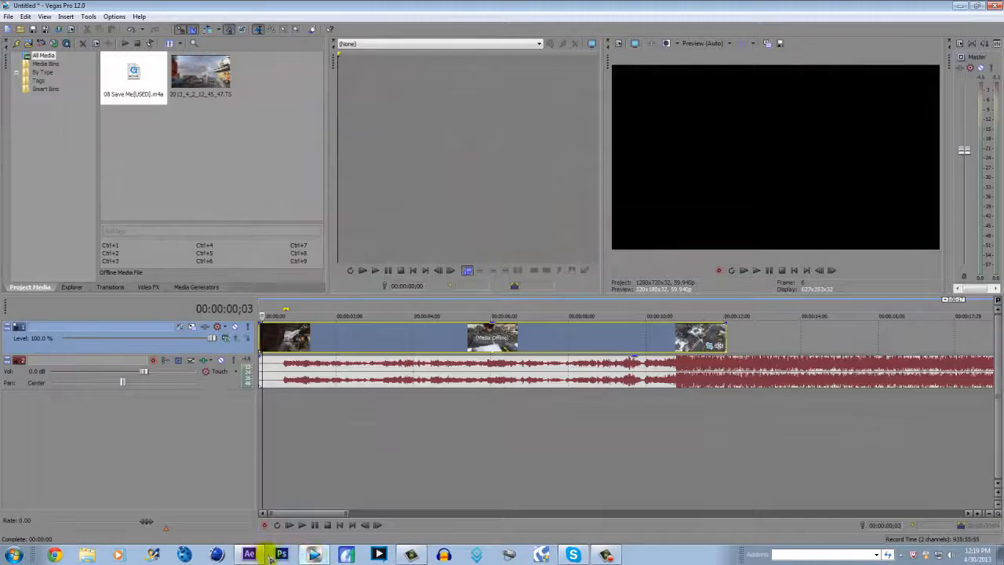
left_click(316, 555)
left_click(314, 555)
left_click(314, 555)
left_click(314, 555)
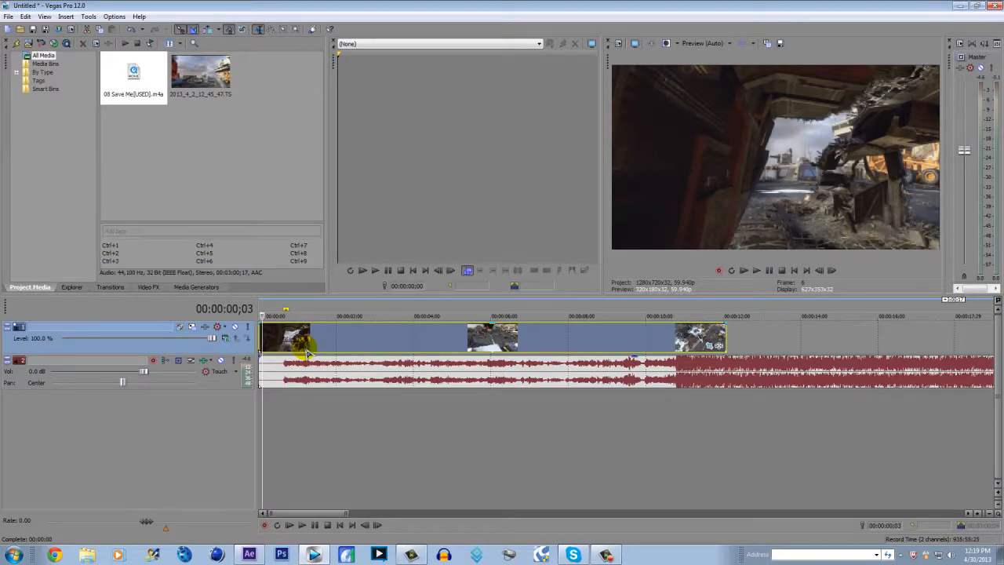
left_click(257, 555)
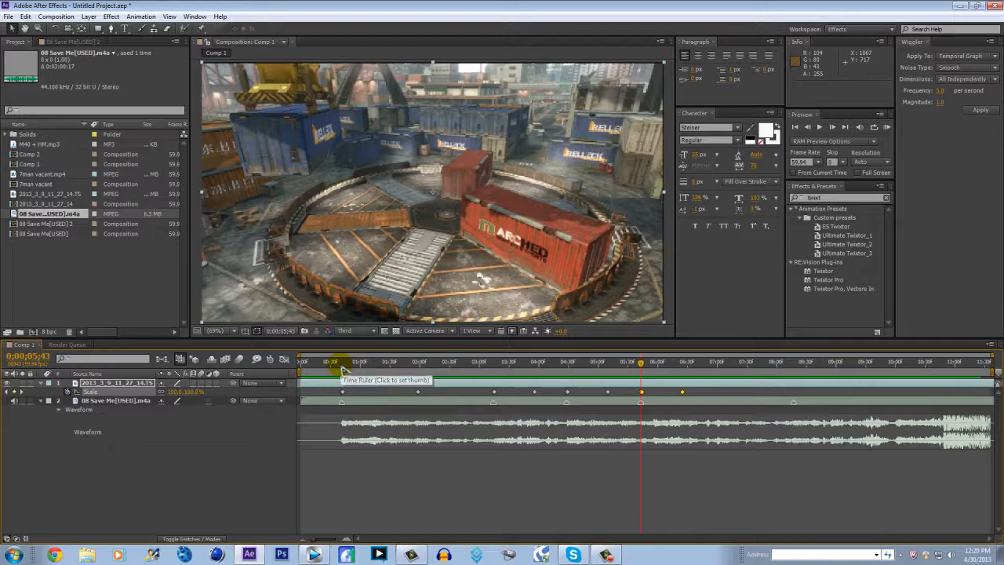
Apply the Radial Blur effect to the video layer at 0;00;00;42, where the first pump peaks
left_click(343, 366)
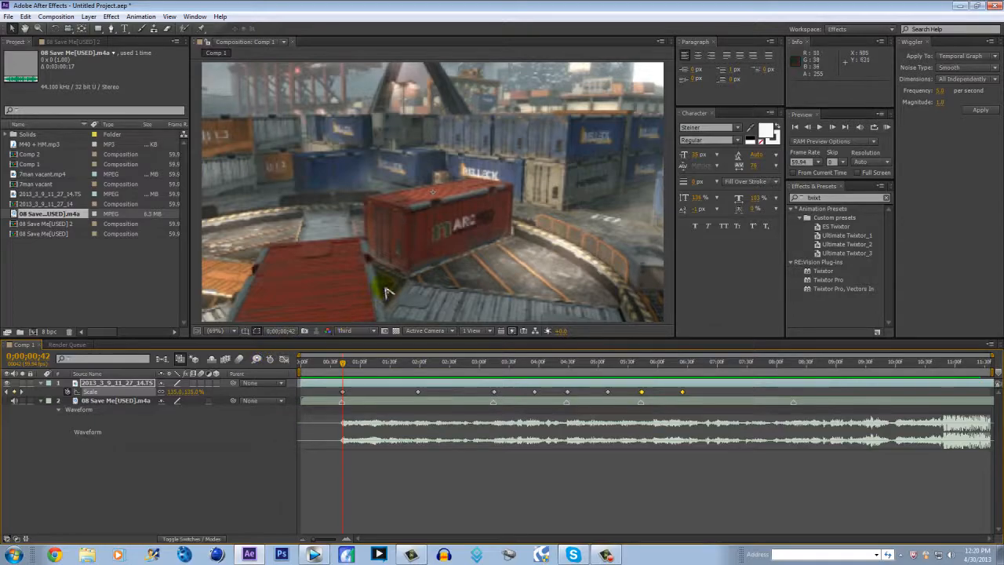
left_click(141, 17)
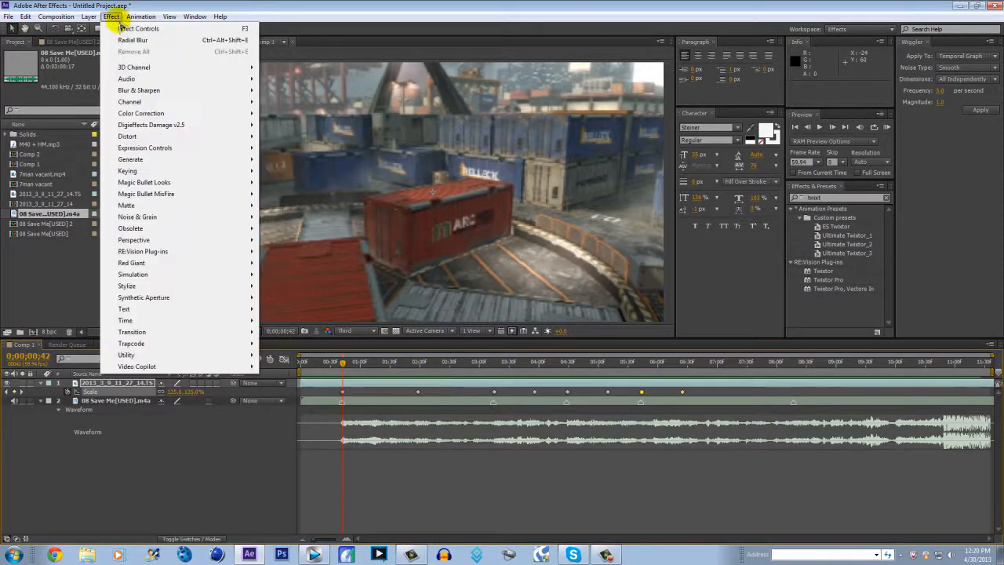
mouse_move(113, 17)
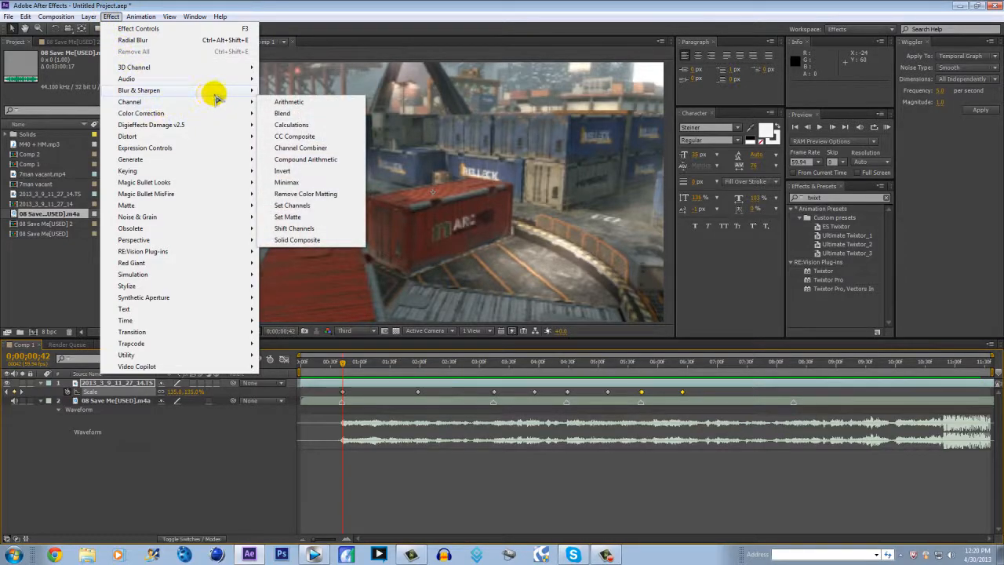
mouse_move(215, 90)
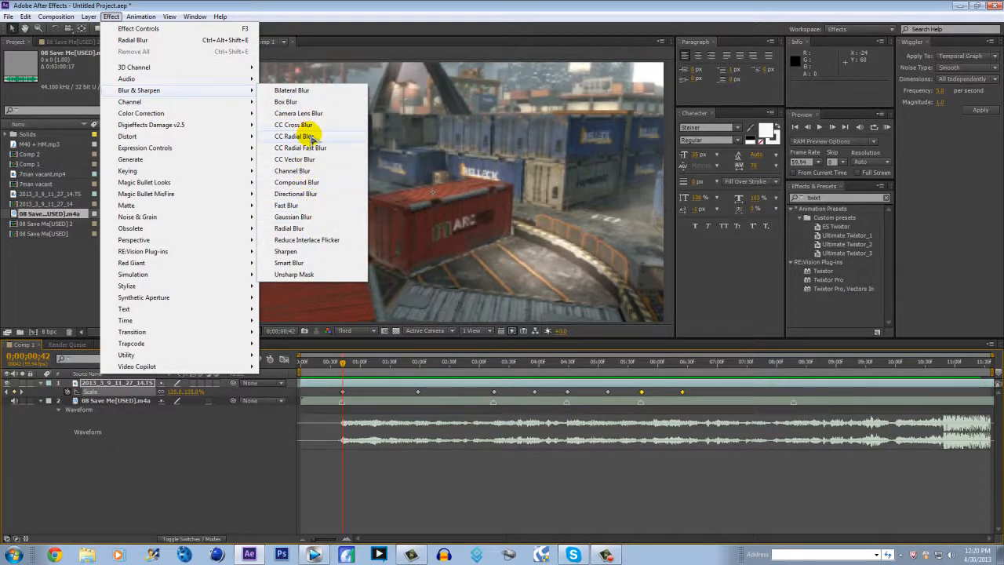
left_click(288, 228)
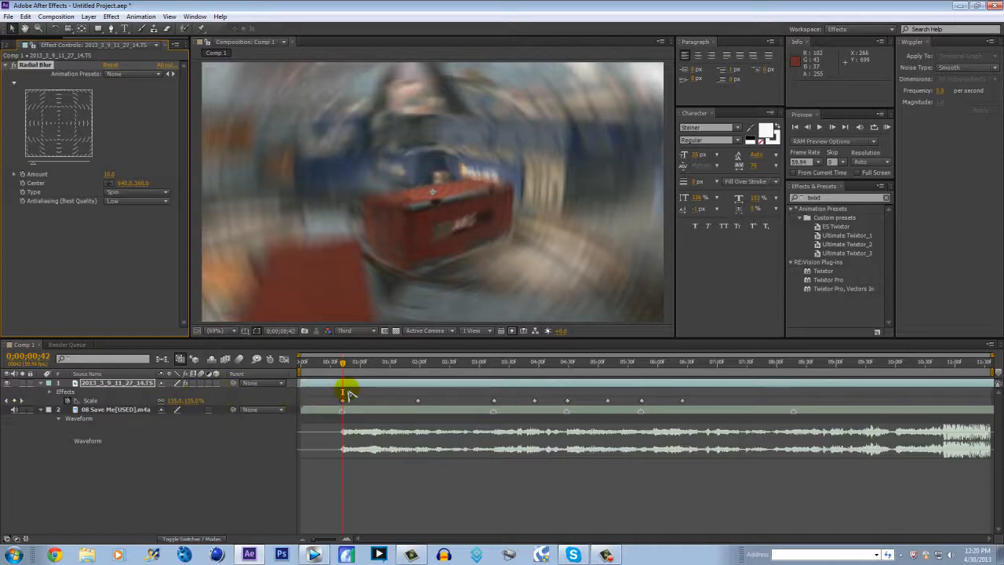
Try Zoom as the Radial Blur type, restore Spin, and set the effect's antialiasing to High
scroll(395, 437, "up", 2)
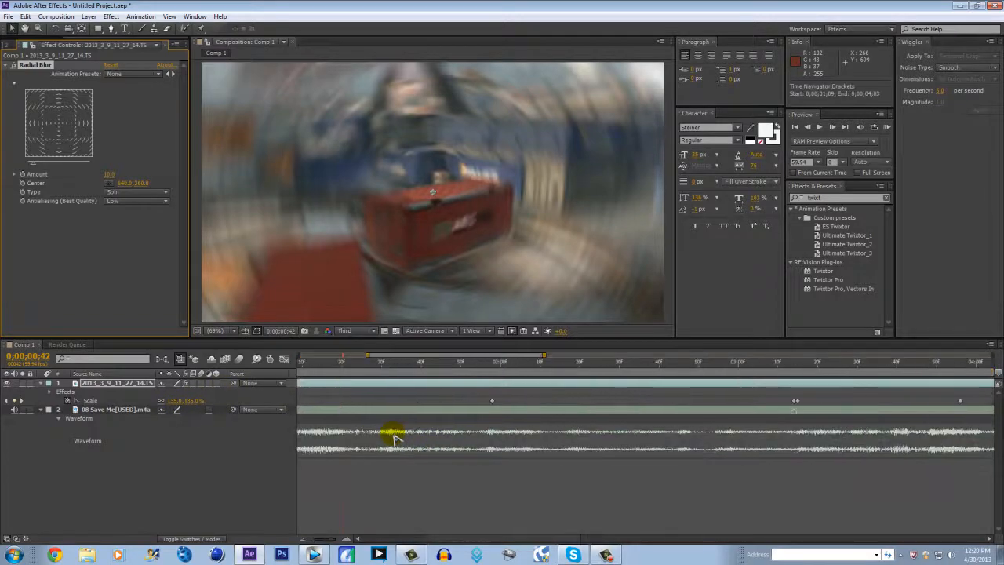
left_click_drag(392, 356, 315, 354)
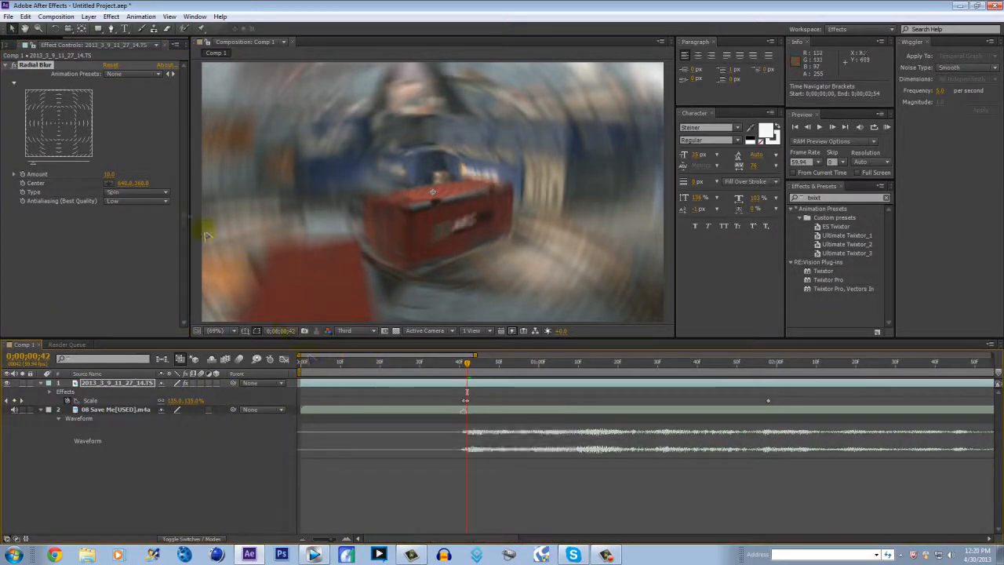
left_click(128, 193)
left_click(129, 215)
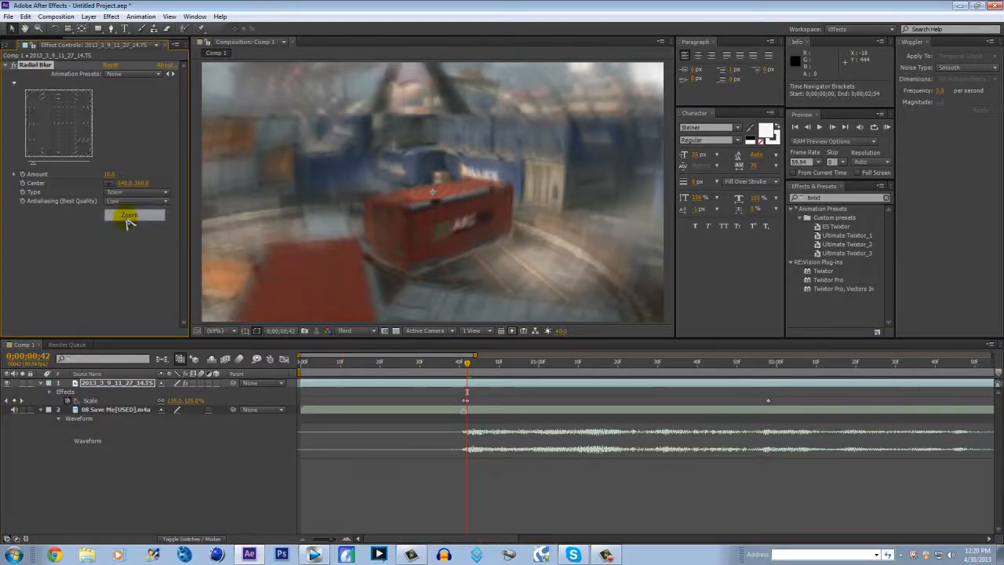
left_click(126, 192)
left_click(130, 206)
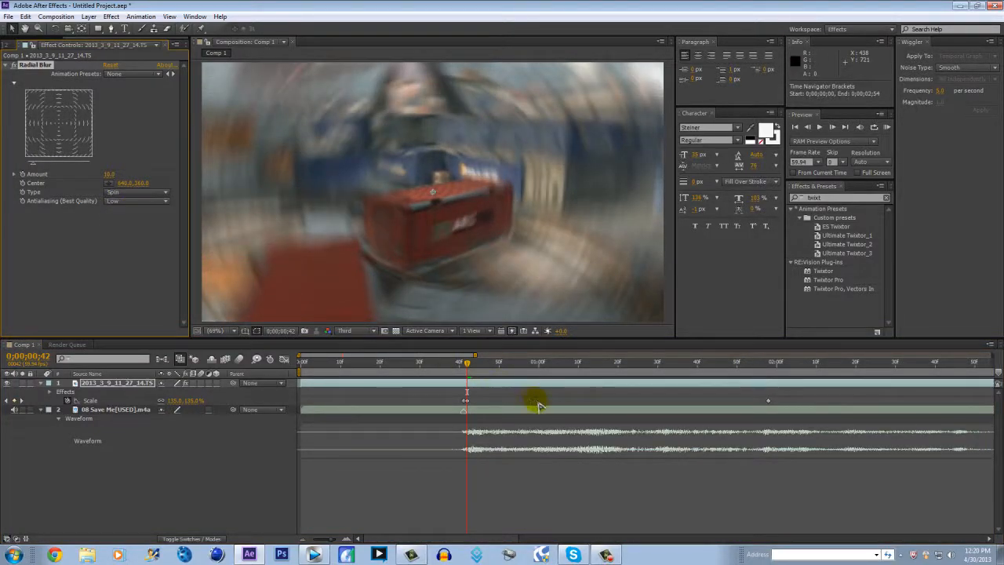
left_click(118, 202)
left_click(121, 210)
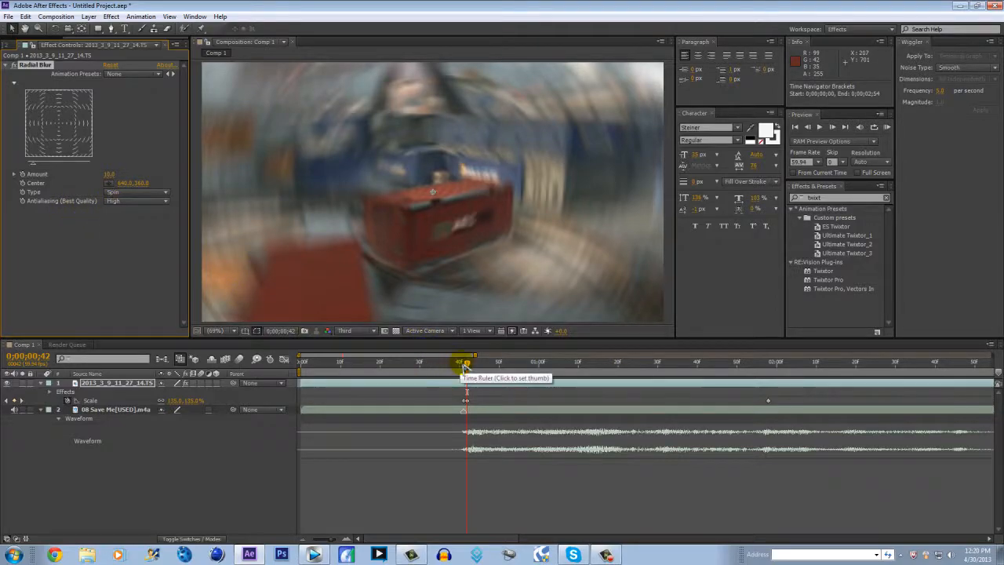
Set the Radial Blur Amount to 0 at 0;00;00;41 and start keyframing it there
left_click(464, 363)
left_click(110, 175)
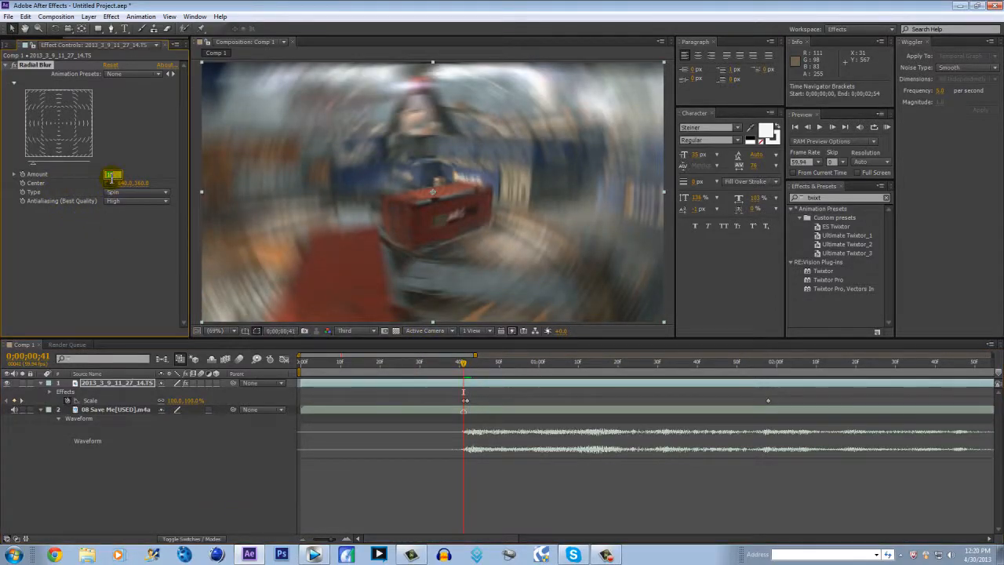
type("0")
key("Return")
left_click(23, 173)
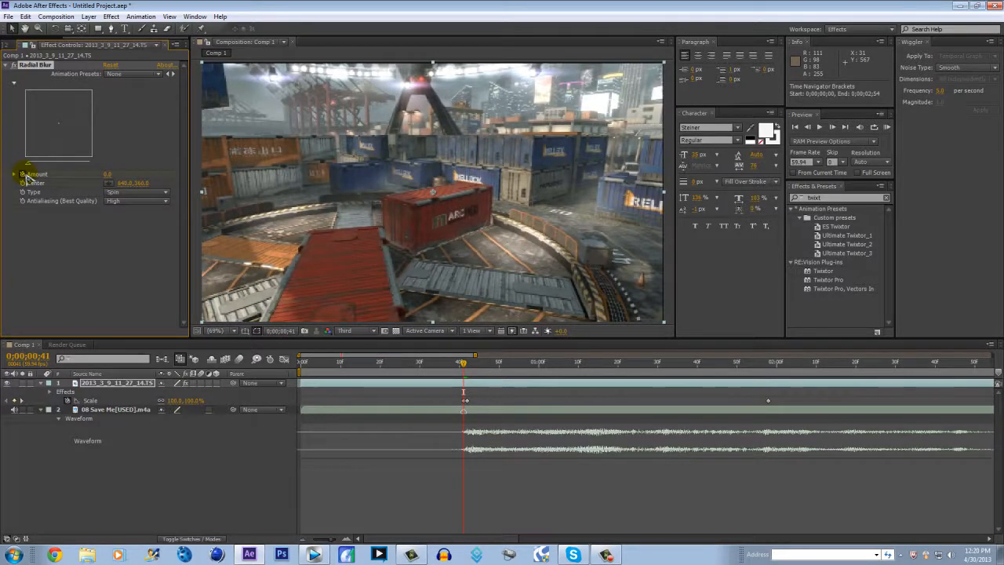
Set the Radial Blur Amount to 13 at 0;00;00;42 and back to 0 at 0;00;02;50
left_click_drag(464, 366, 468, 365)
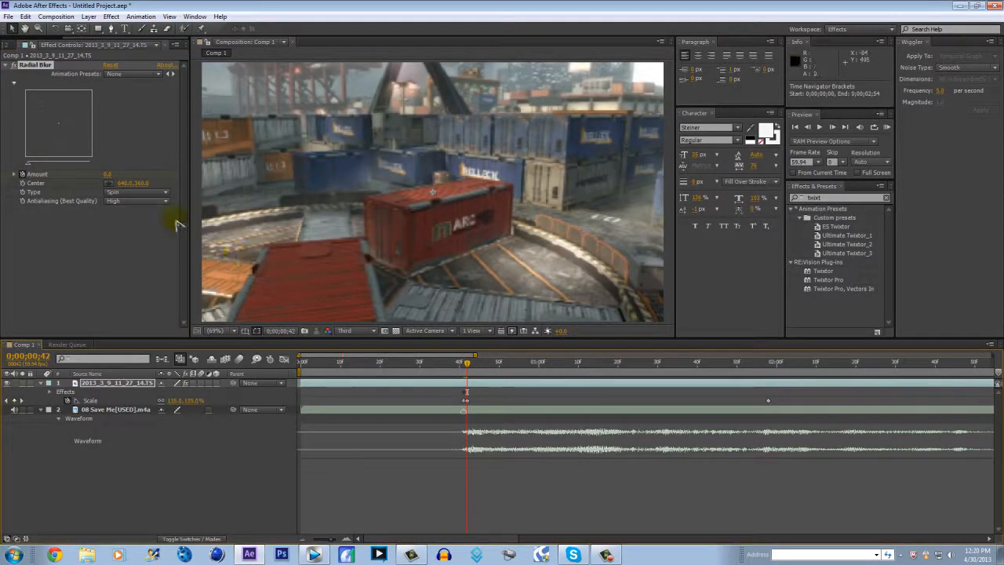
mouse_move(109, 179)
left_mouse_down()
mouse_move(120, 174)
mouse_move(108, 174)
left_mouse_up()
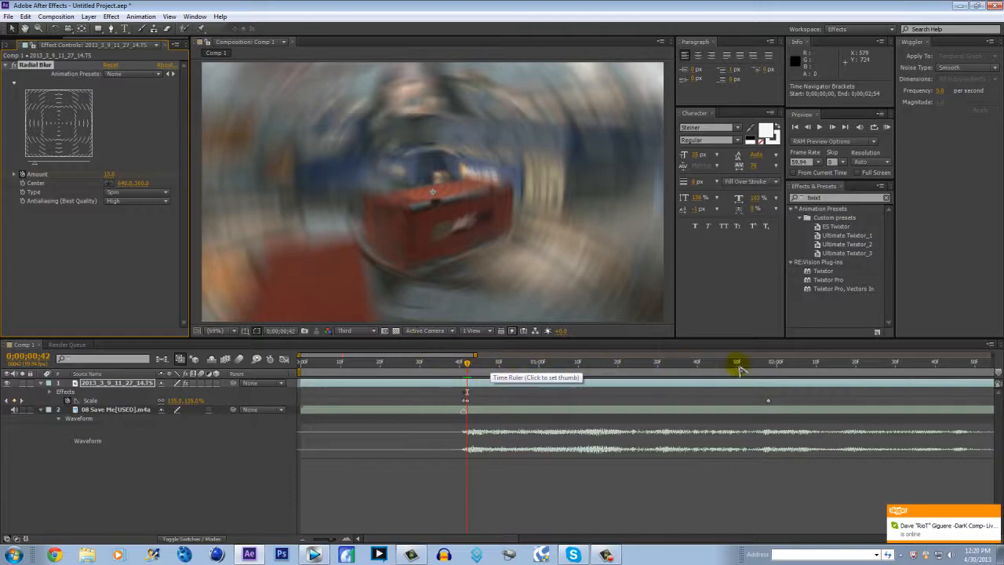
left_click_drag(760, 370, 974, 370)
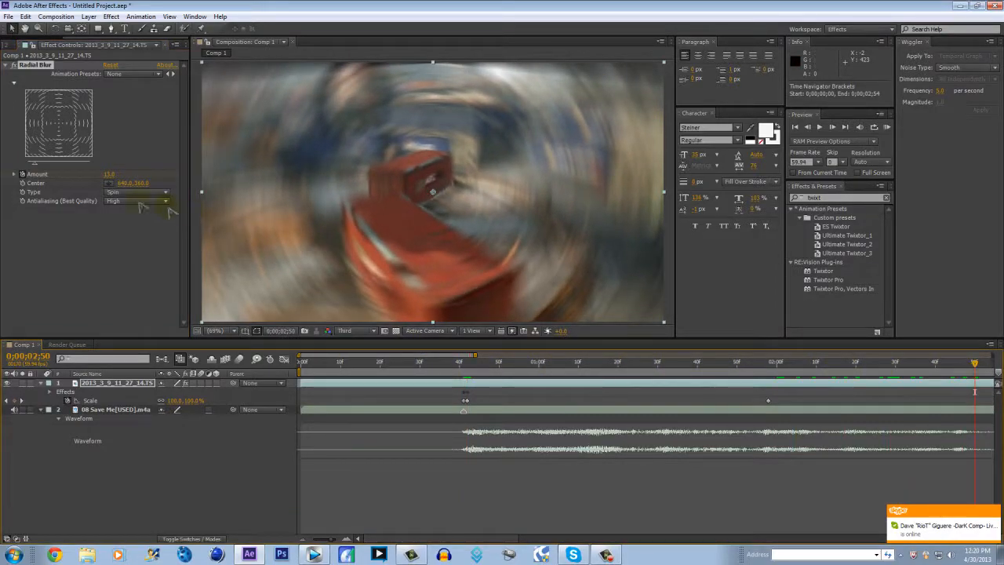
left_click(109, 176)
type("0")
key("Return")
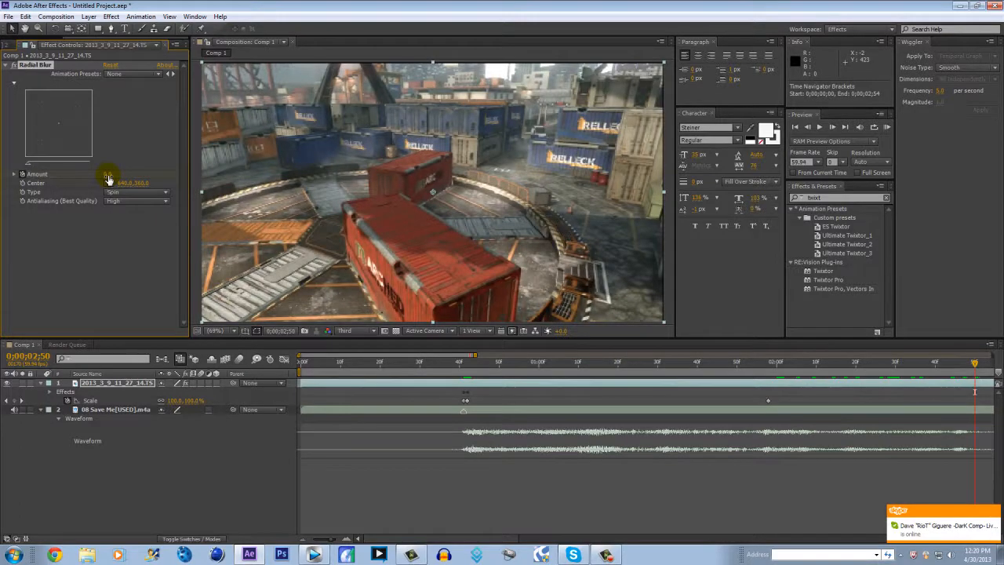
Reveal the video layer's keyframed properties and move the last Radial Blur Amount keyframe to 0;00;02;54
scroll(735, 425, "down", 3)
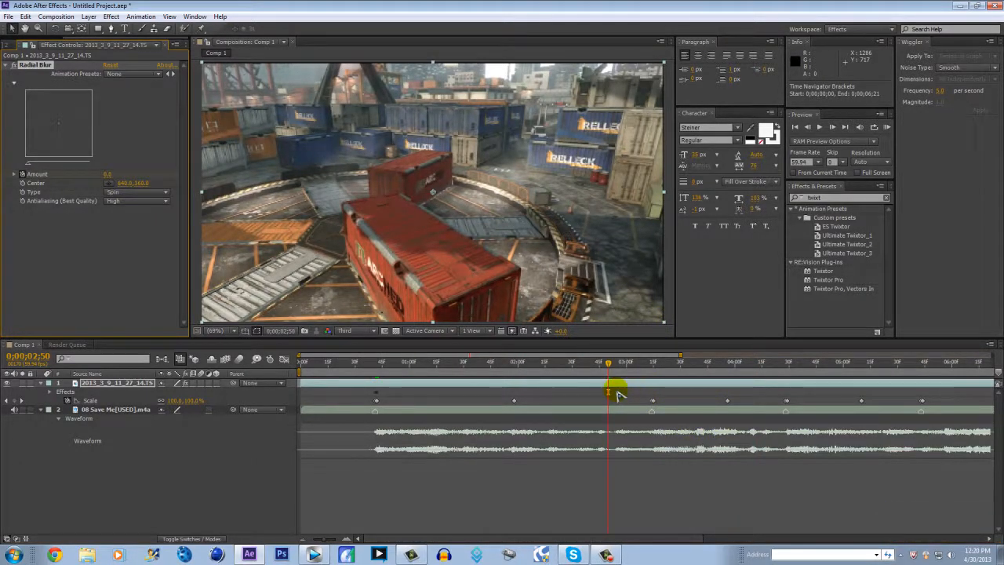
key("u")
mouse_move(611, 409)
left_mouse_down()
mouse_move(627, 411)
mouse_move(617, 409)
left_mouse_up()
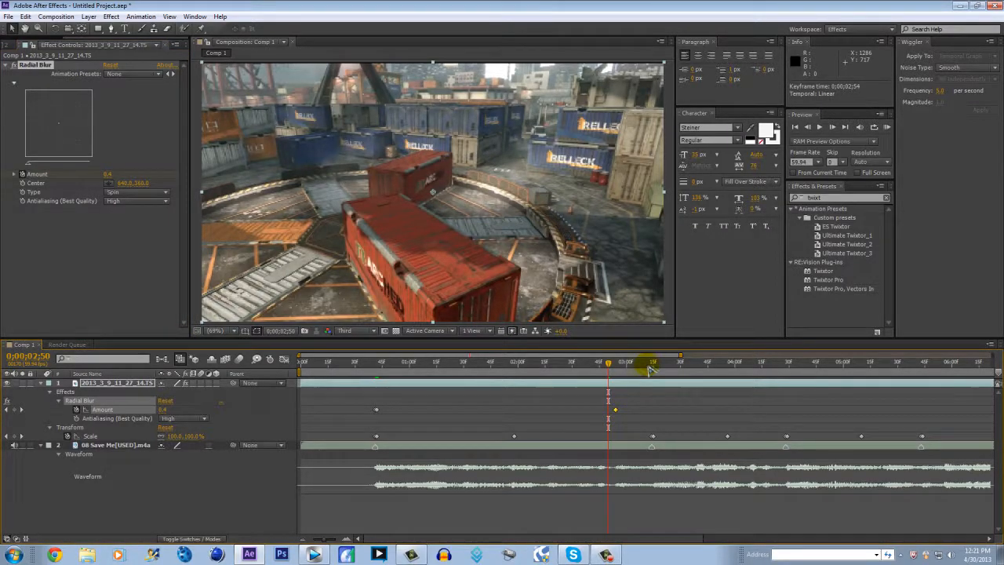
Copy the three Radial Blur Amount keyframes to the next beat at 0;00;03;14 and move the last copy to 0;00;04;12
left_click_drag(369, 400, 633, 425)
key("ctrl+c")
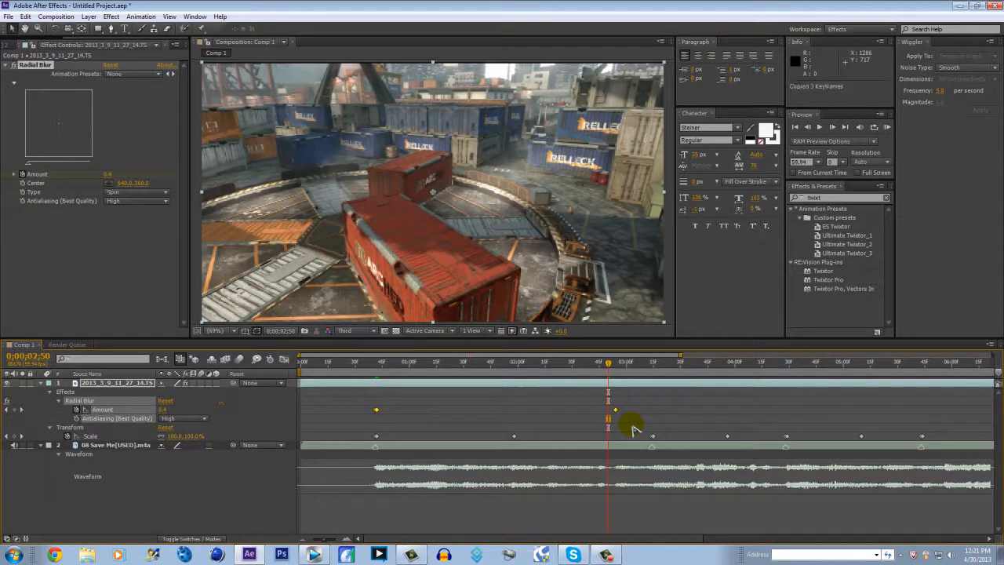
left_click(645, 366)
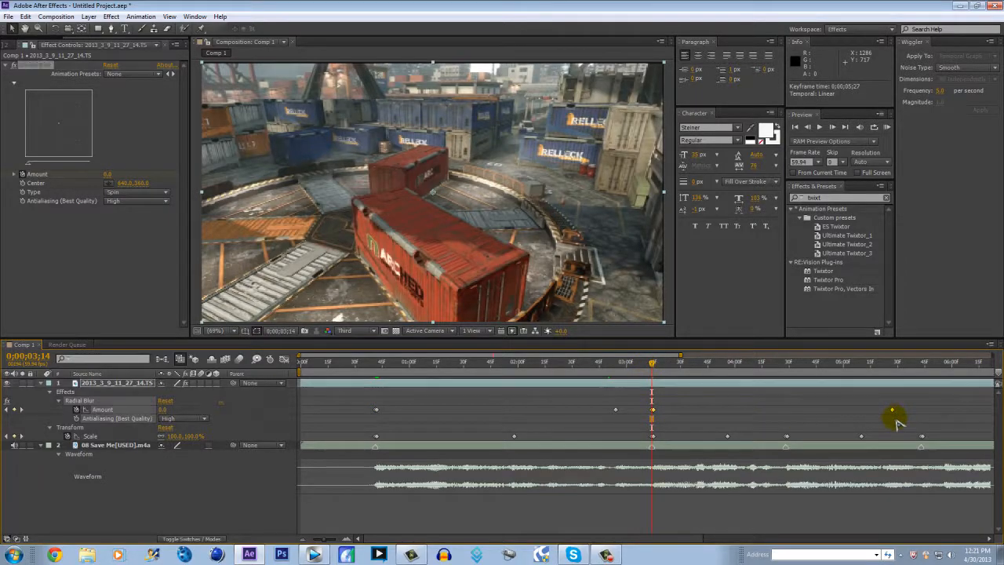
left_click_drag(895, 414, 699, 410)
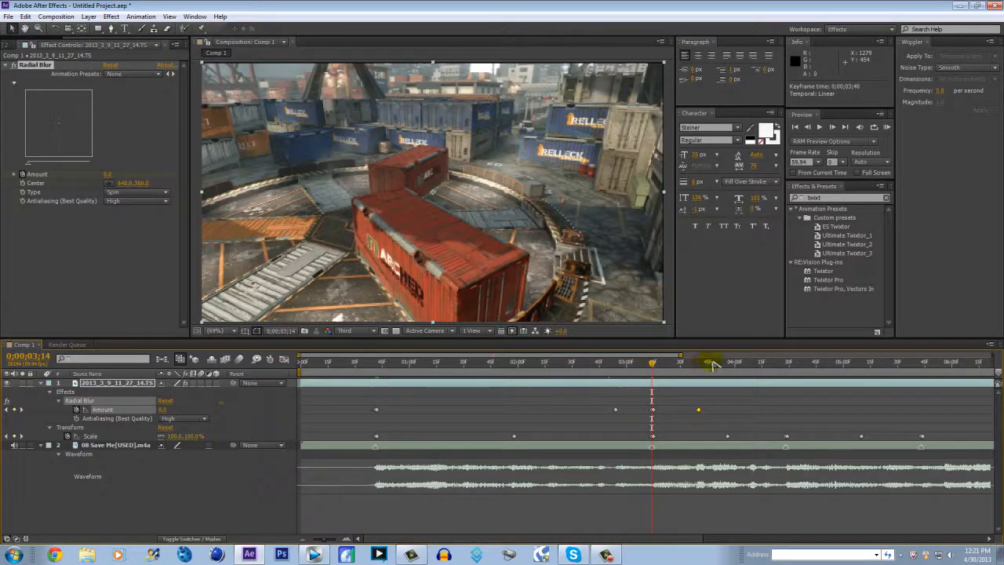
left_click(785, 366)
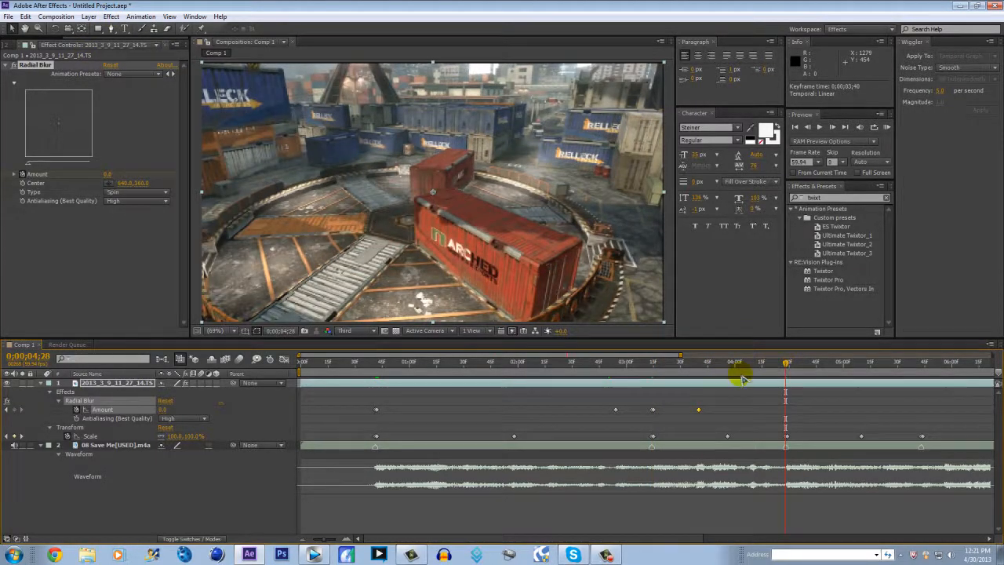
left_click_drag(701, 410, 755, 410)
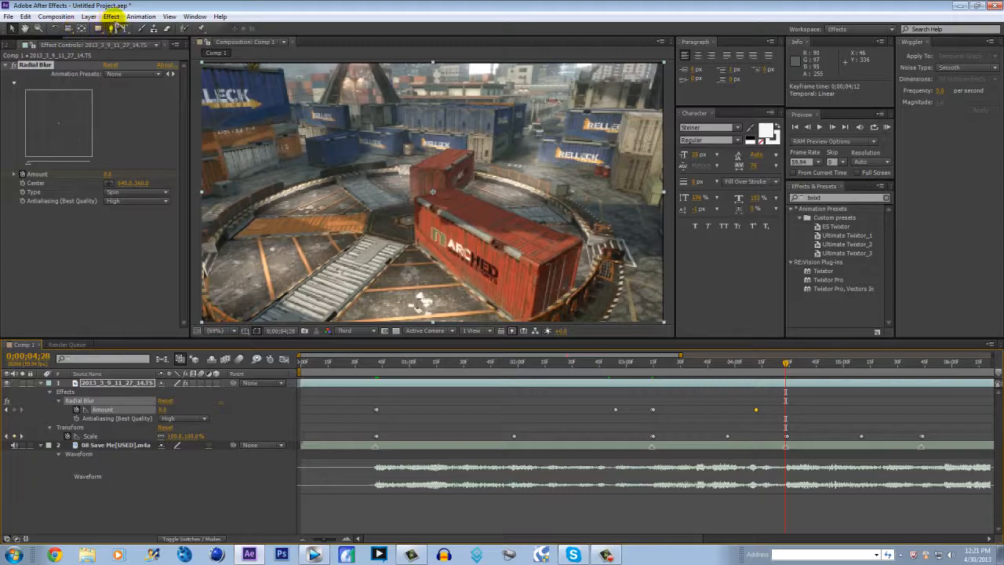
Apply the Exposure color correction effect to the video layer
left_click(112, 17)
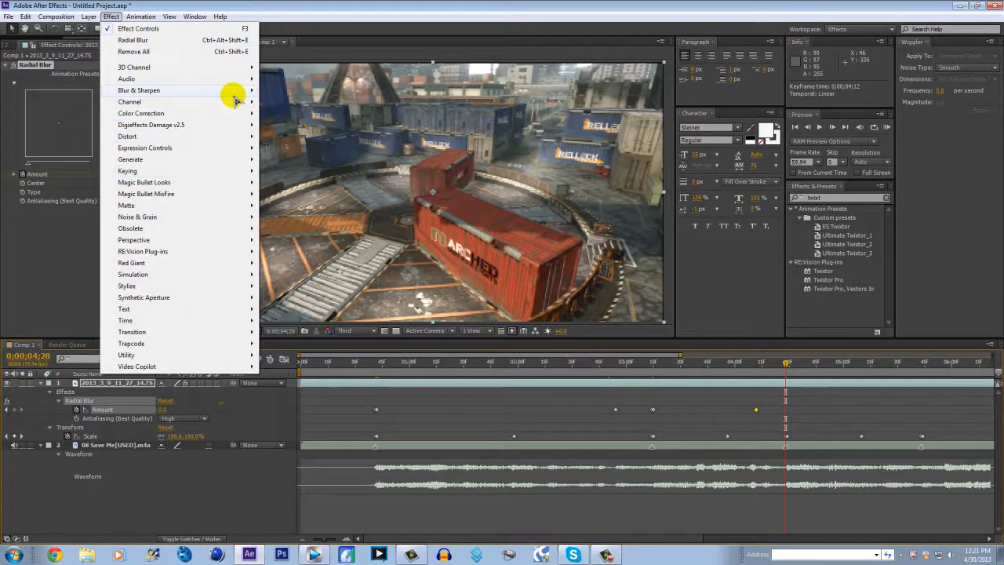
mouse_move(230, 116)
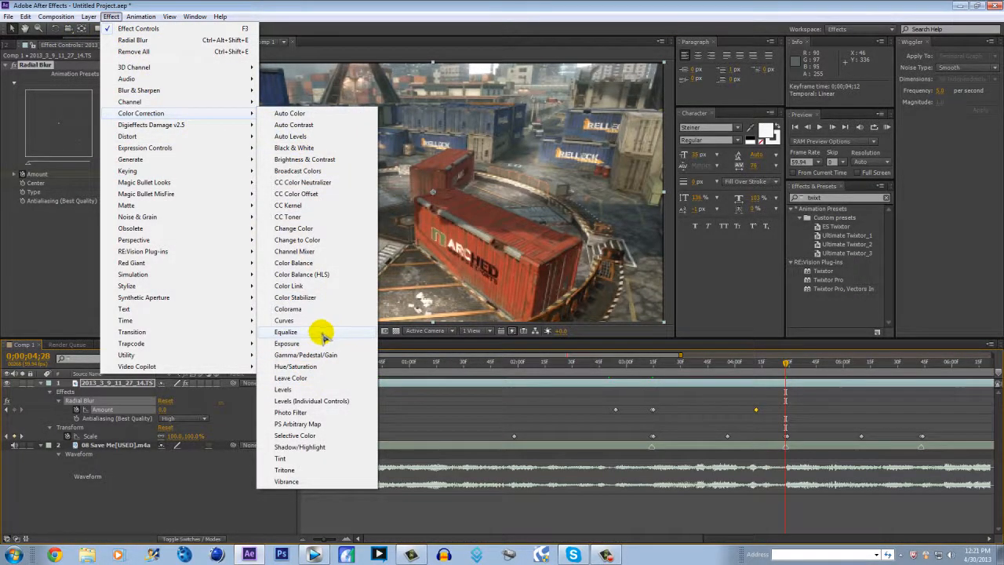
left_click(319, 345)
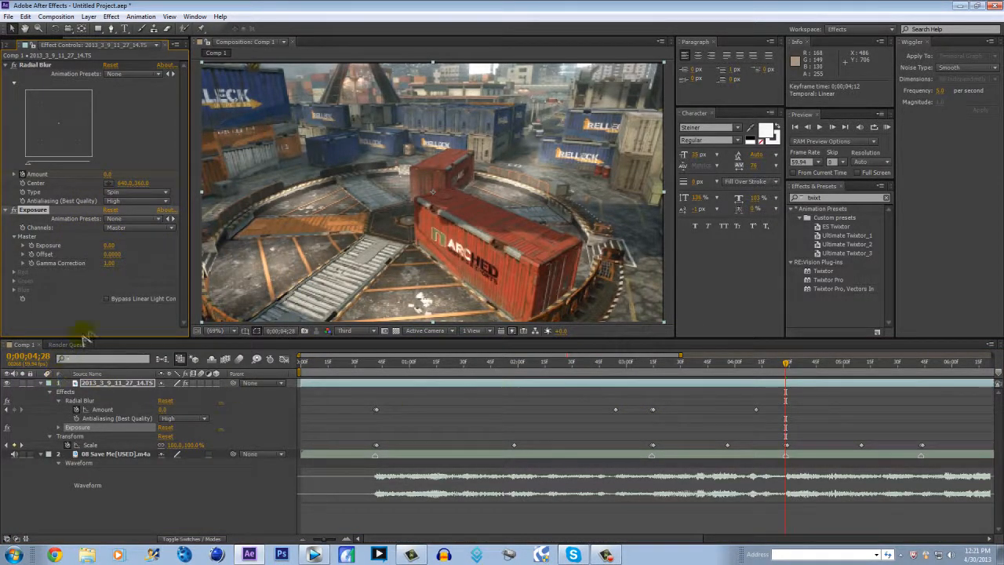
Keyframe the master Exposure at 0 on 0;00;04;28, 2.41 on 0;00;04;29 and 0 on 0;00;05;23
left_click(31, 246)
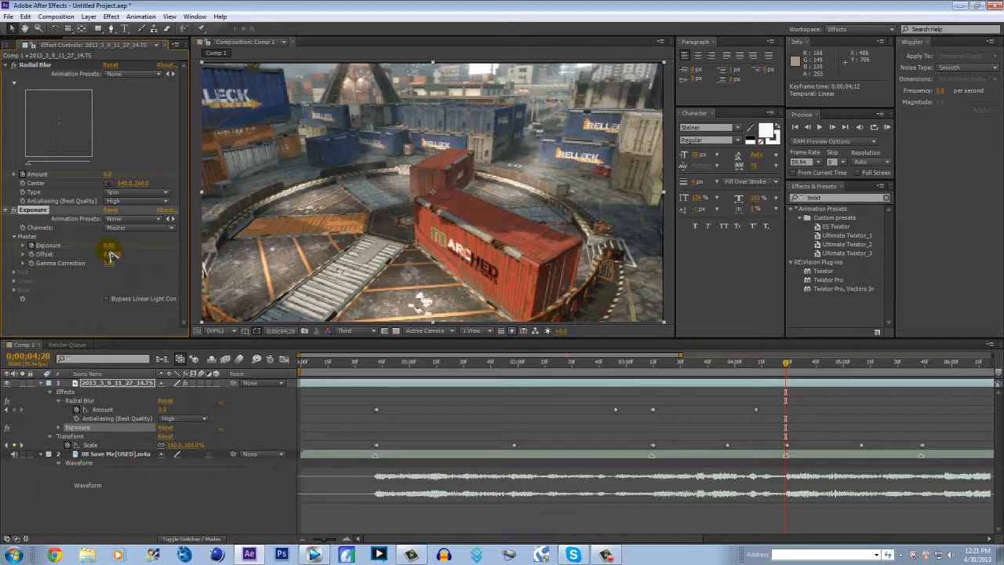
left_click_drag(111, 246, 224, 253)
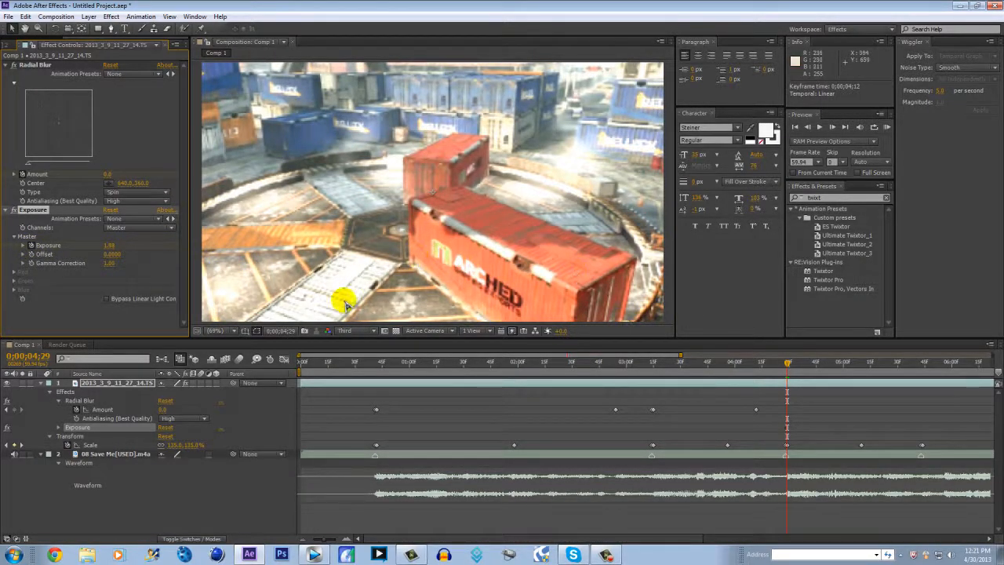
left_click_drag(114, 244, 128, 252)
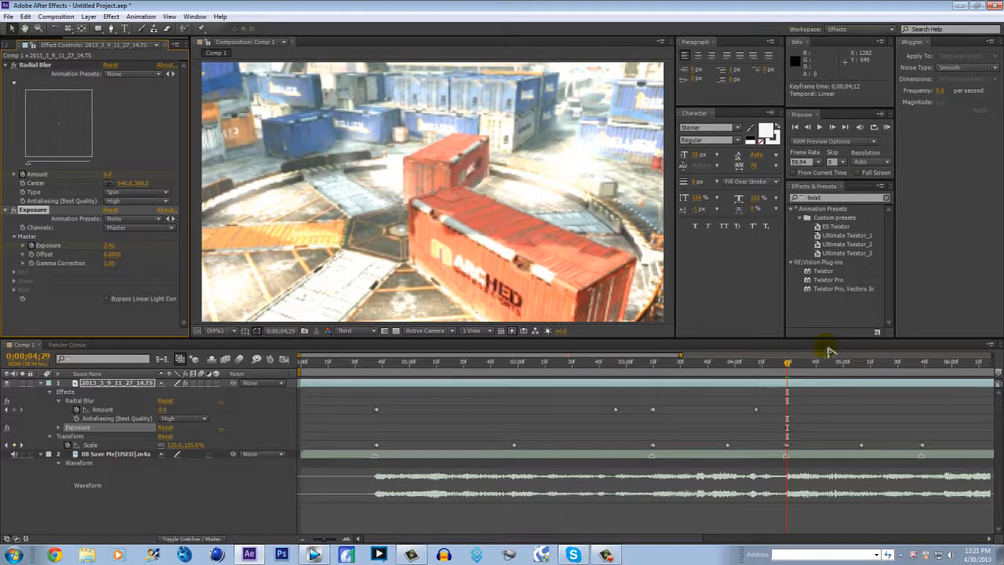
left_click_drag(851, 363, 885, 362)
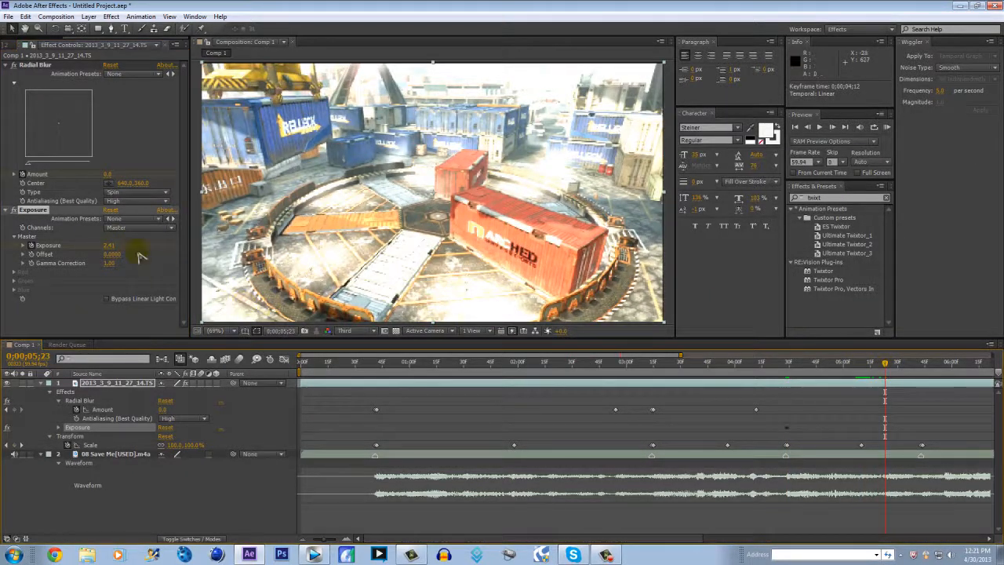
left_click(112, 247)
type("0")
key("Return")
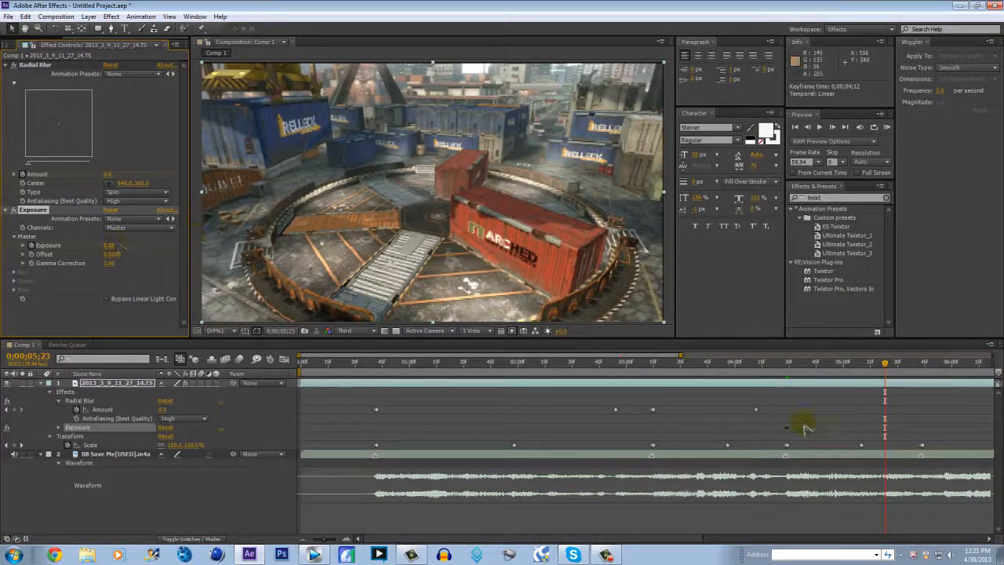
Copy the three Exposure keyframes to the next beat at 0;00;05;43
left_click(922, 363)
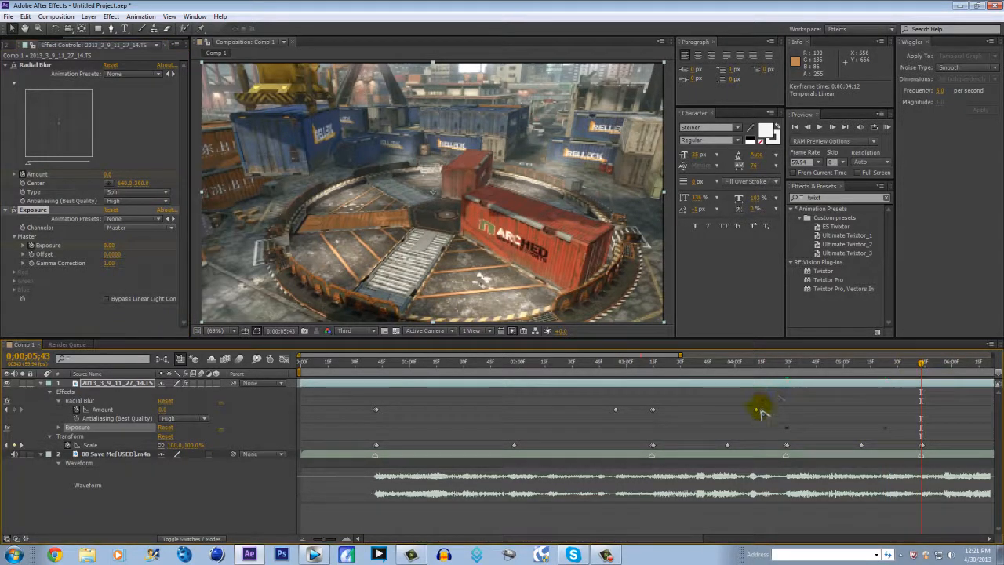
key("u")
key("u")
left_click_drag(789, 442, 897, 455)
key("ctrl+c")
key("ctrl+v")
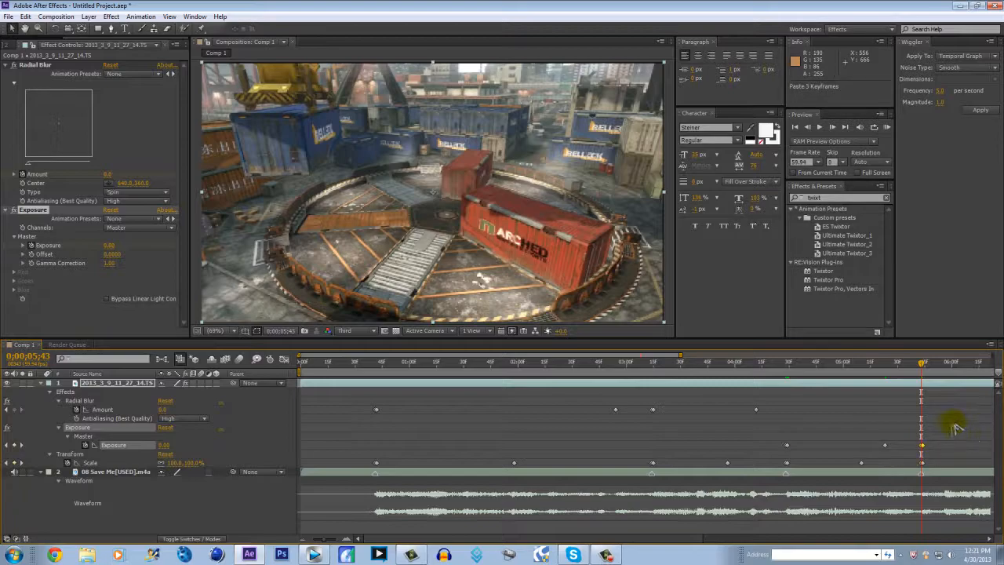
Run a RAM preview of the composition to check the pumps, radial blur and exposure flashes against the music
key("minus")
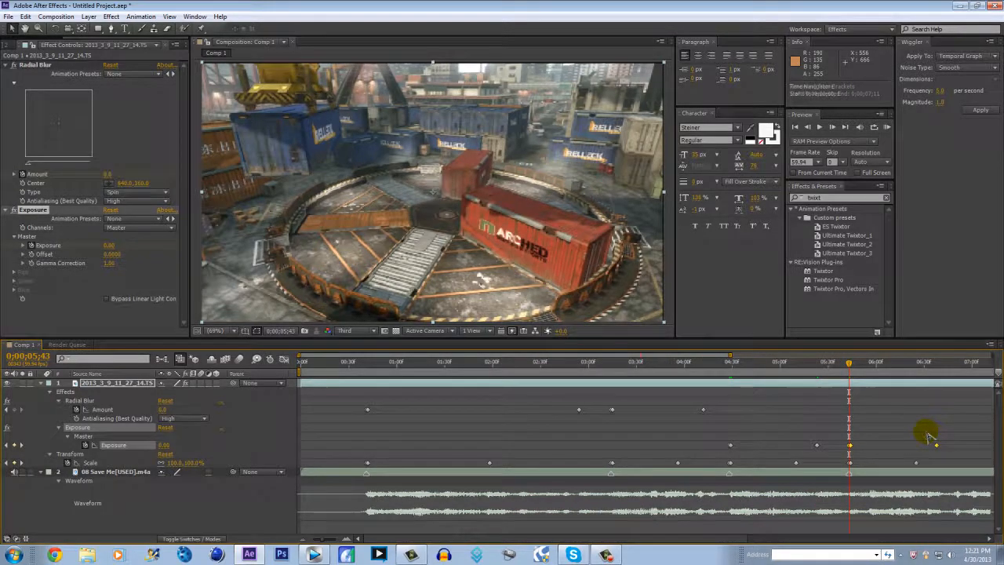
key("KP_0")
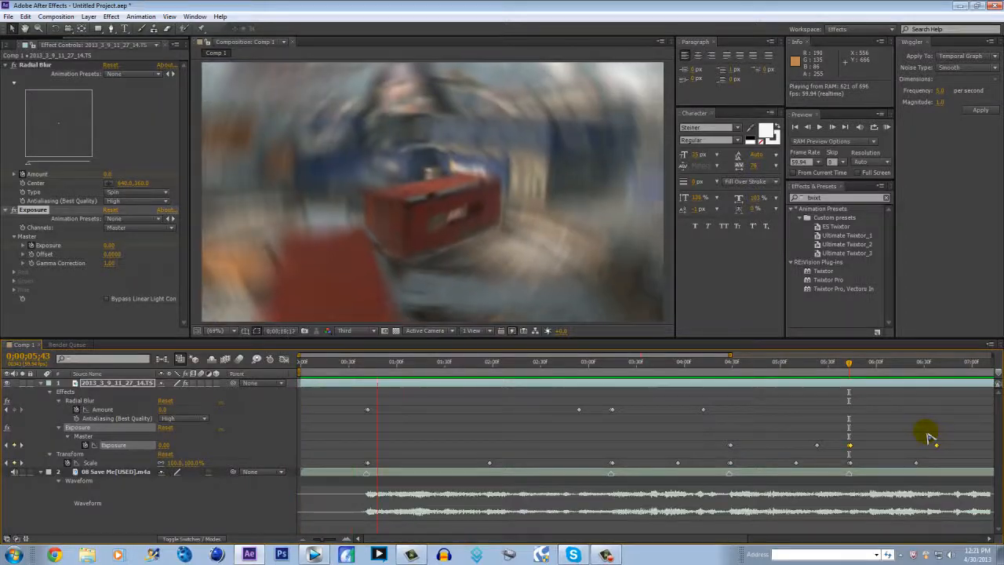
key("KP_0")
key("KP_0")
key("KP_0")
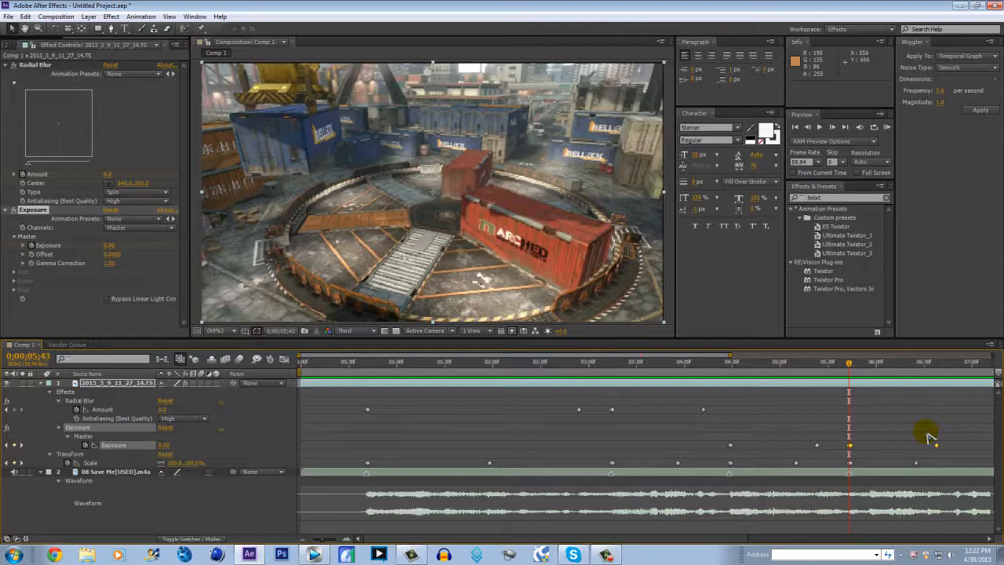
Collapse the video layer's properties and scrub from 0;00;00;30 to 0;00;05;09 to review the effects at the beat markers
left_click_drag(851, 366, 350, 446)
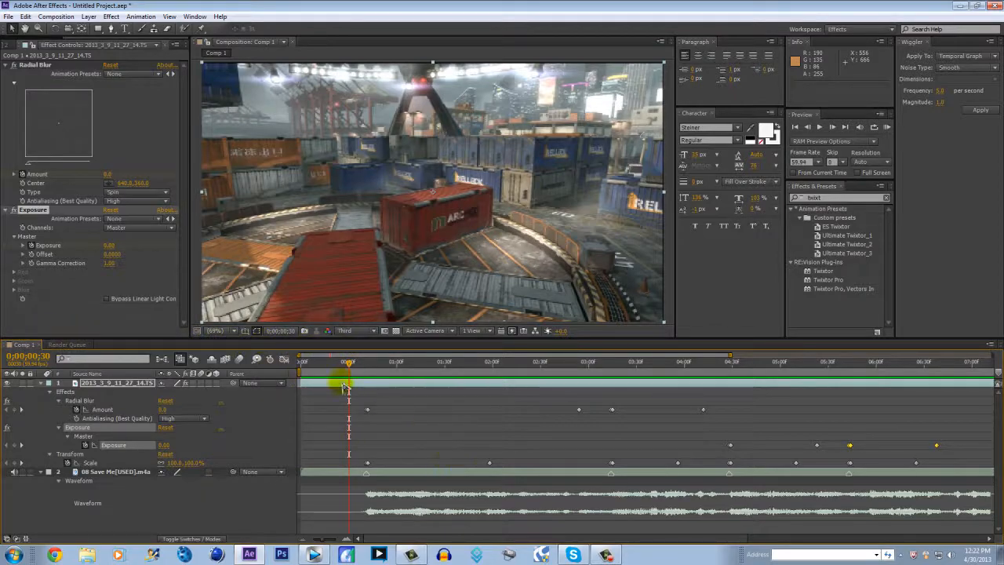
key("u")
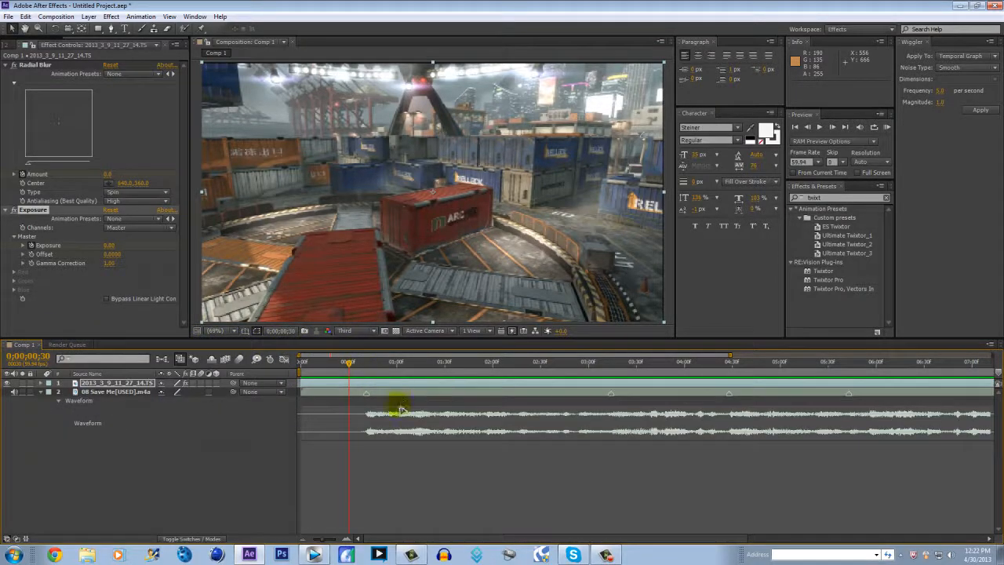
left_click_drag(349, 377, 667, 390)
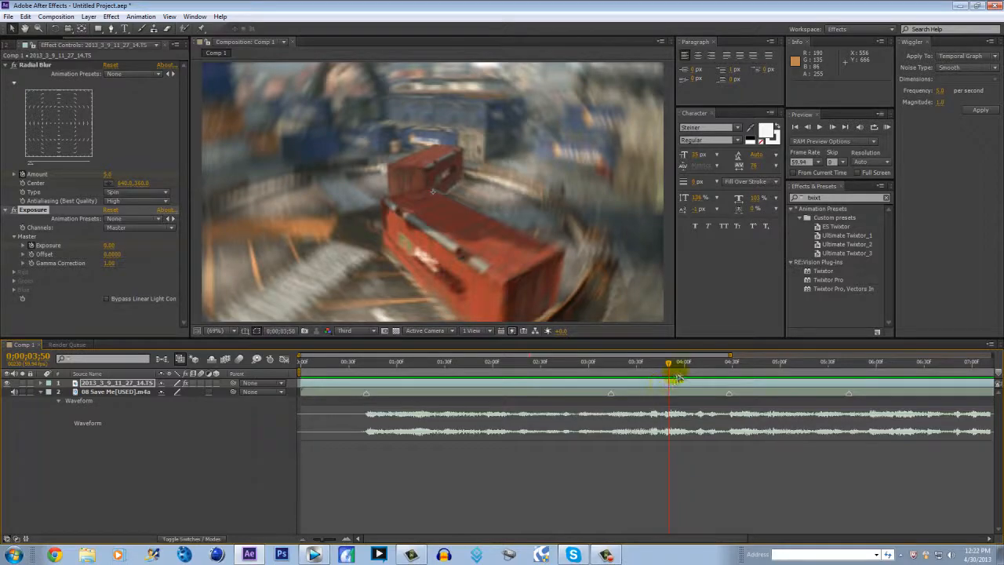
left_click(730, 367)
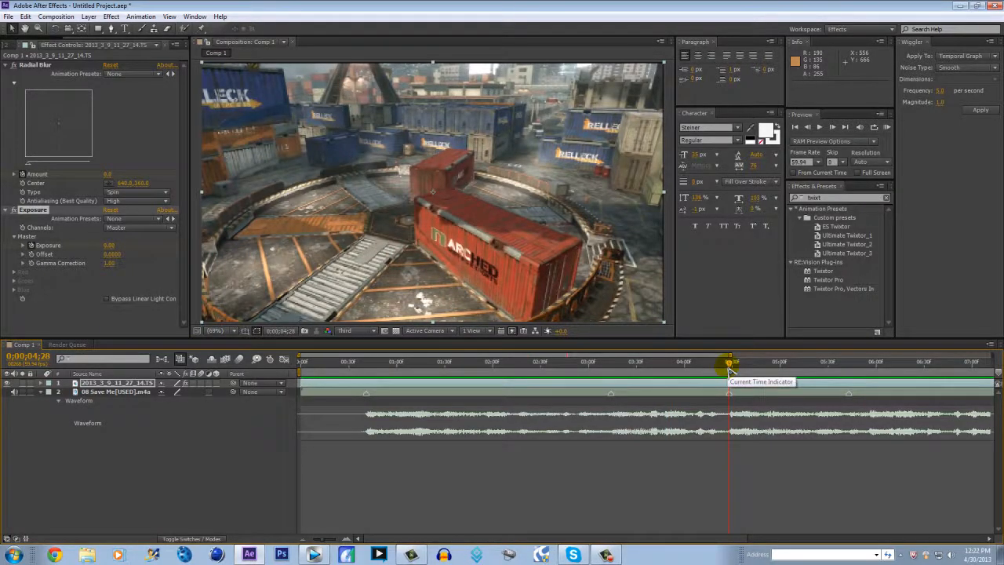
left_click_drag(737, 369, 802, 367)
left_click(605, 553)
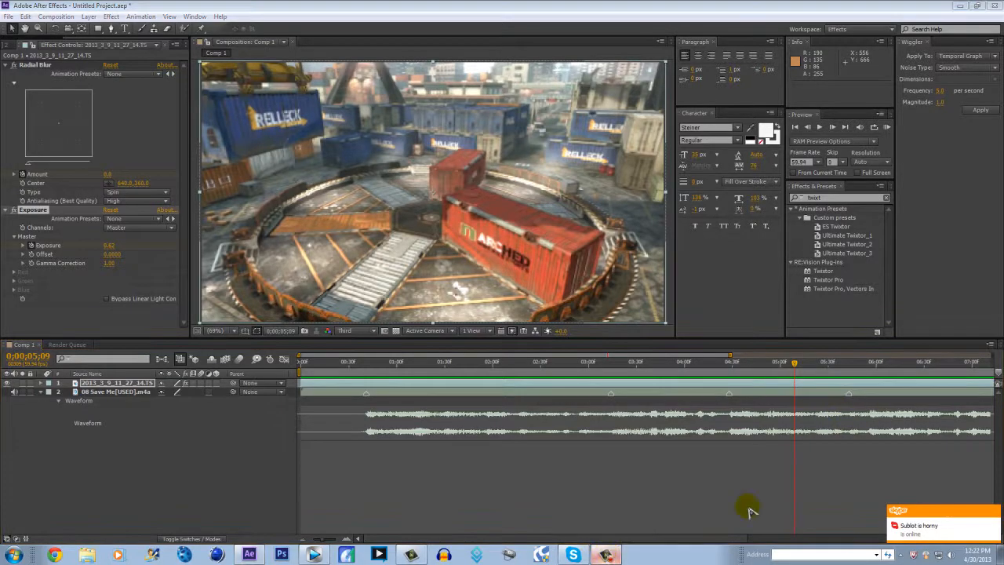